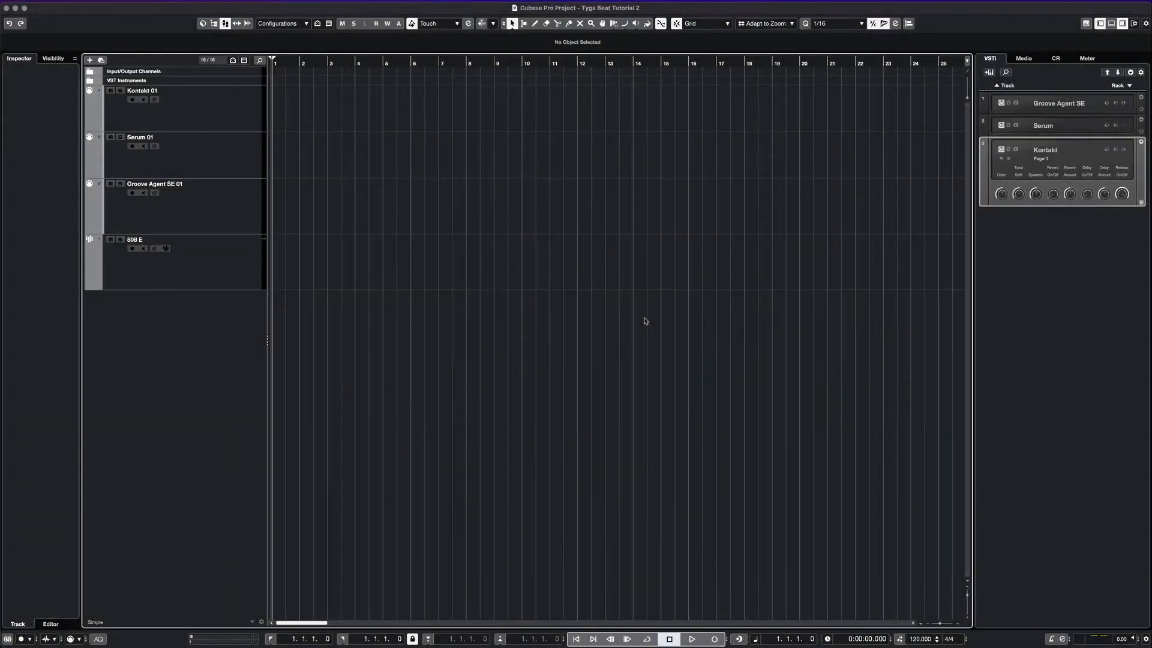
- Go through the Serum 01, Groove Agent SE 01 and 808 E tracks, ending with Kontakt 01 selected
left_click(207, 116)
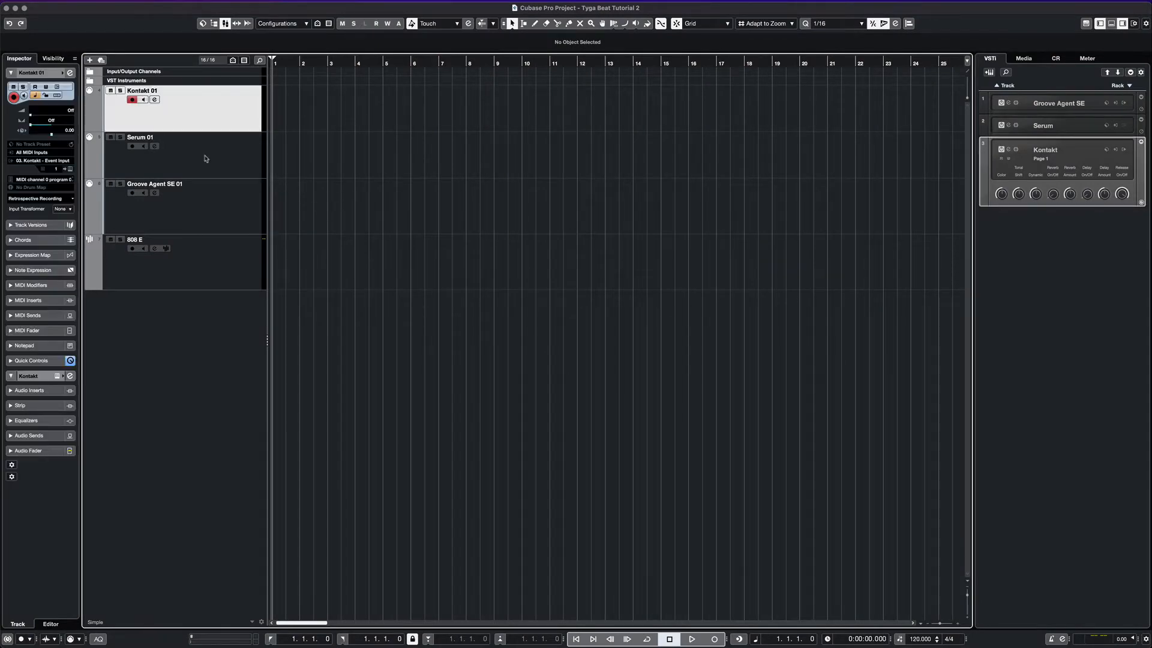
left_click(205, 158)
left_click(206, 198)
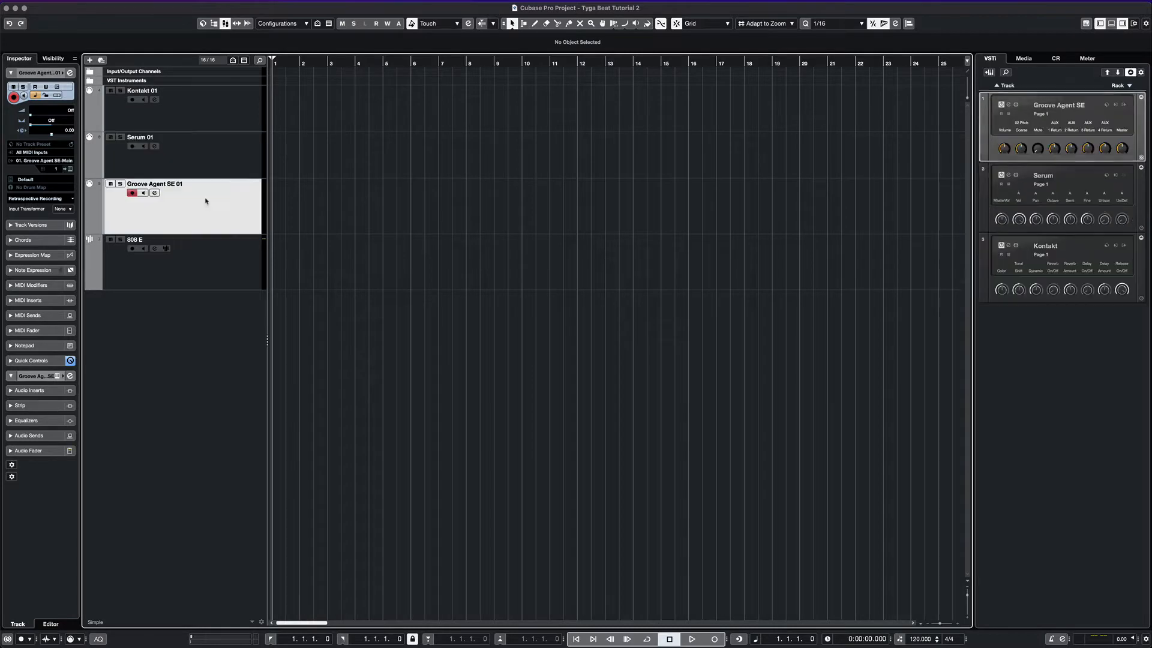
key("Down")
left_click(219, 107)
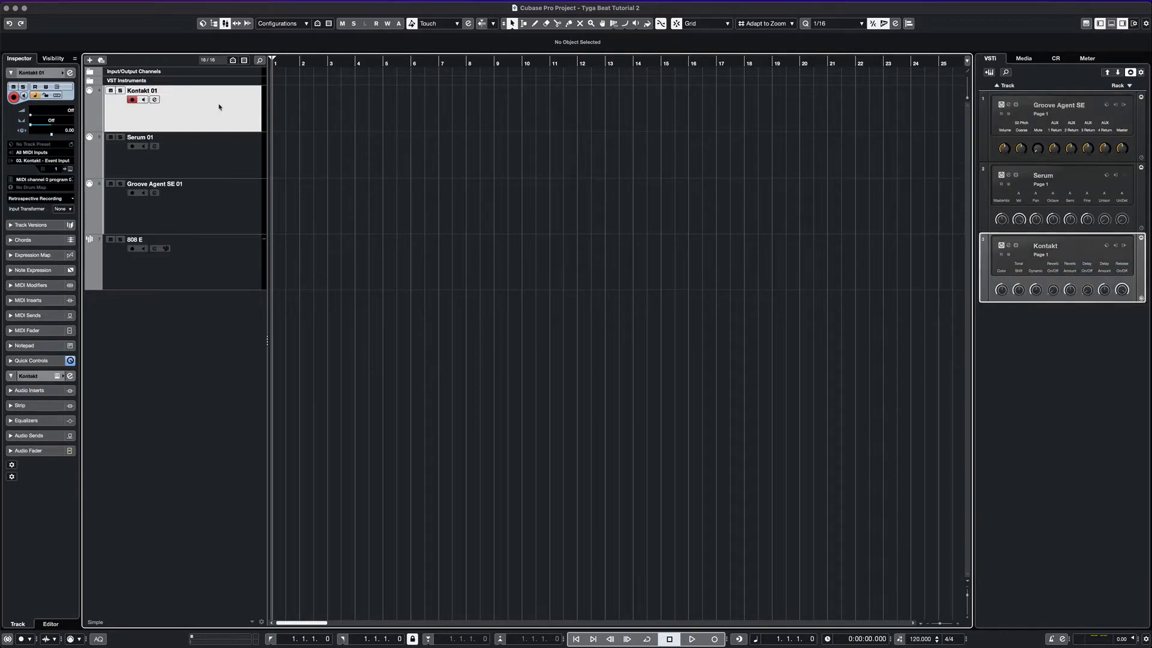
- Bring up the Kontakt instrument of Kontakt 01 to view its NOIRE Pure piano, and close it again
left_click(1009, 246)
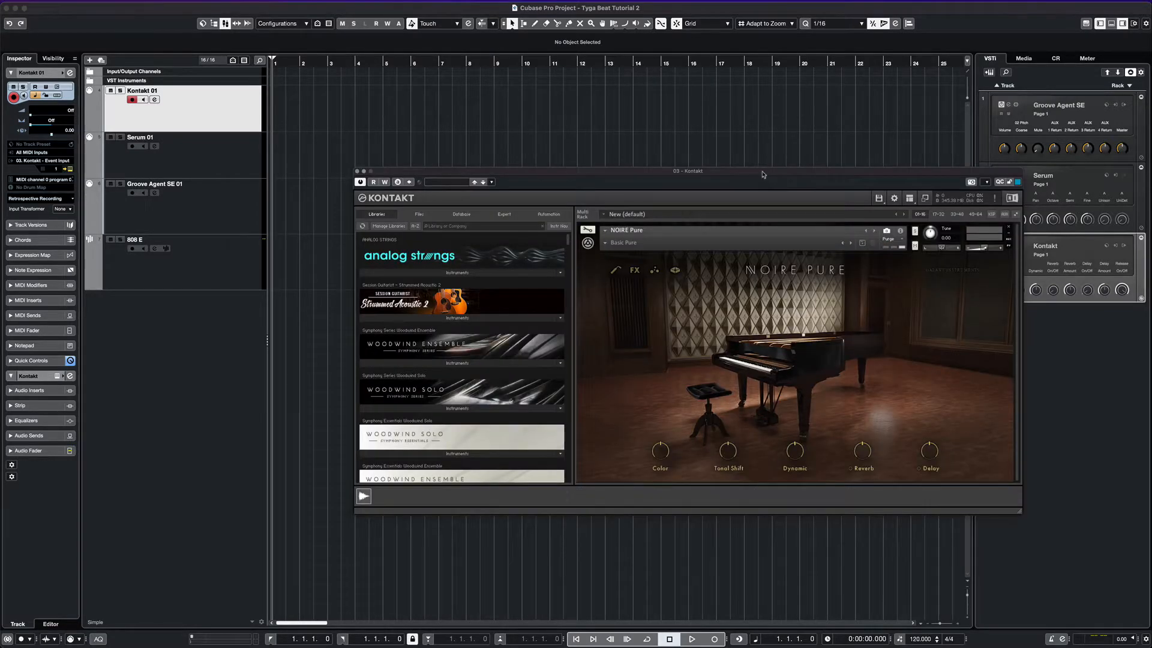
left_click_drag(762, 174, 611, 179)
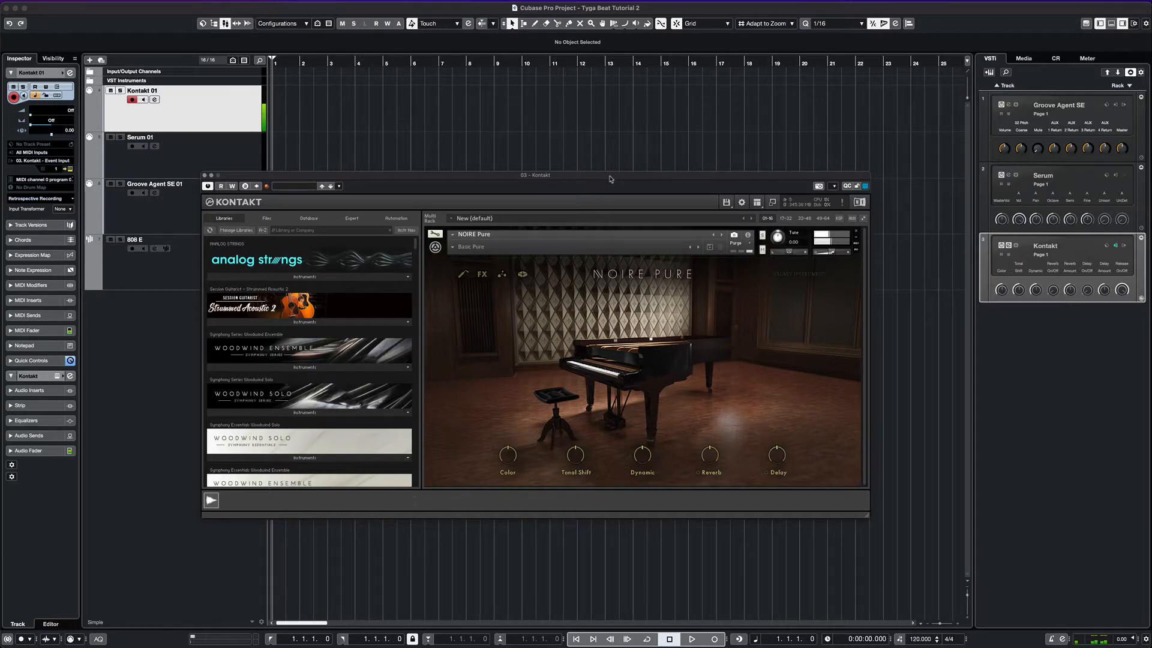
left_click(205, 175)
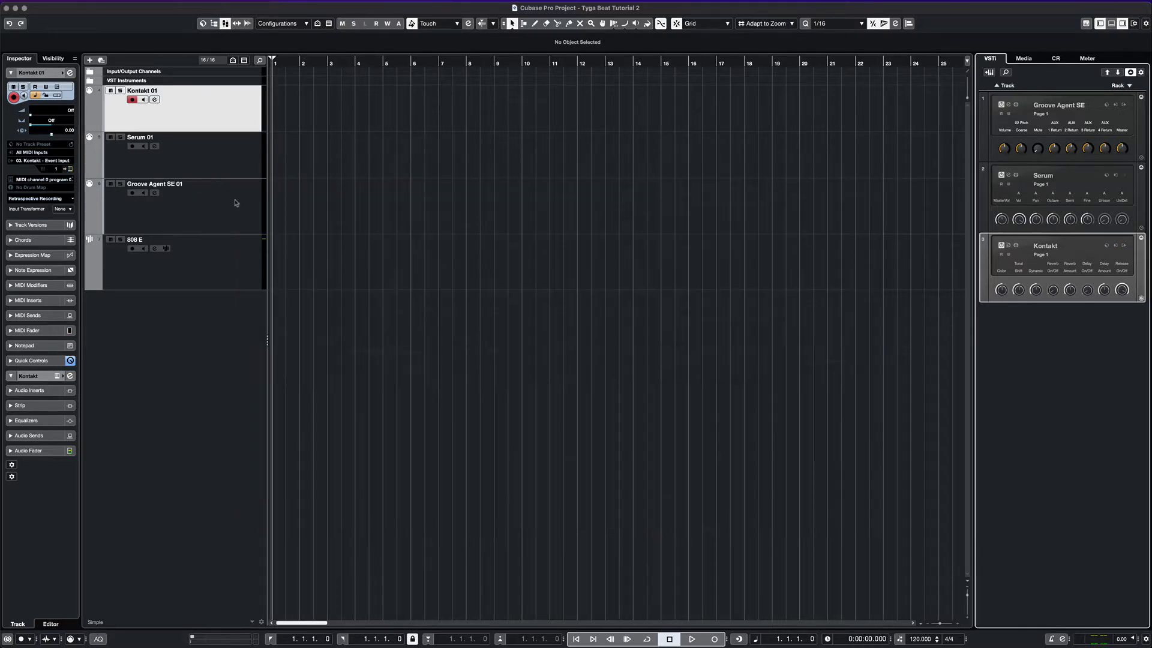
- Set the project tempo to 100 BPM
double_click(917, 639)
type("1")
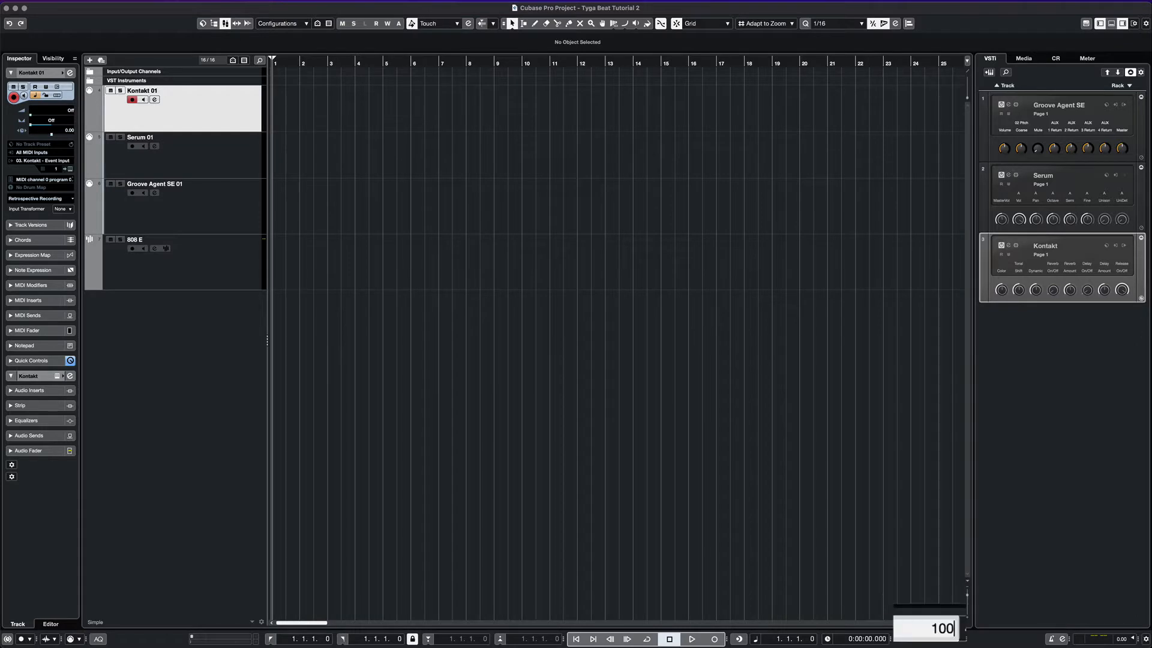
key("Return")
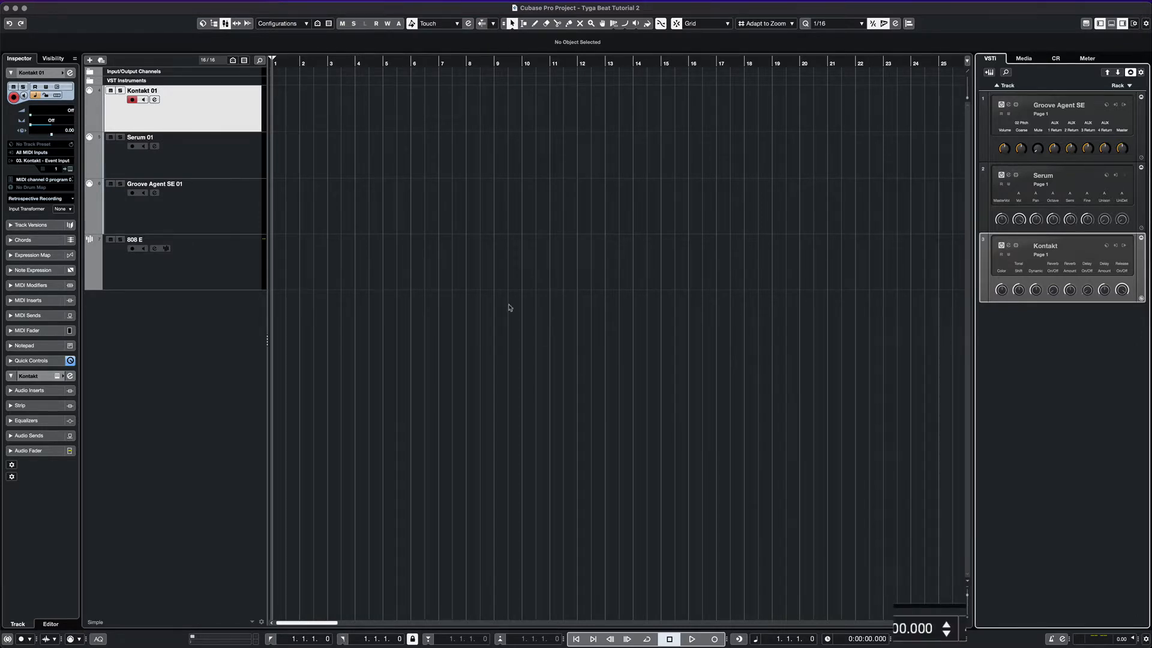
- Set a four-bar locator range running from bar 2 to bar 6
scroll(313, 126, "up", 2)
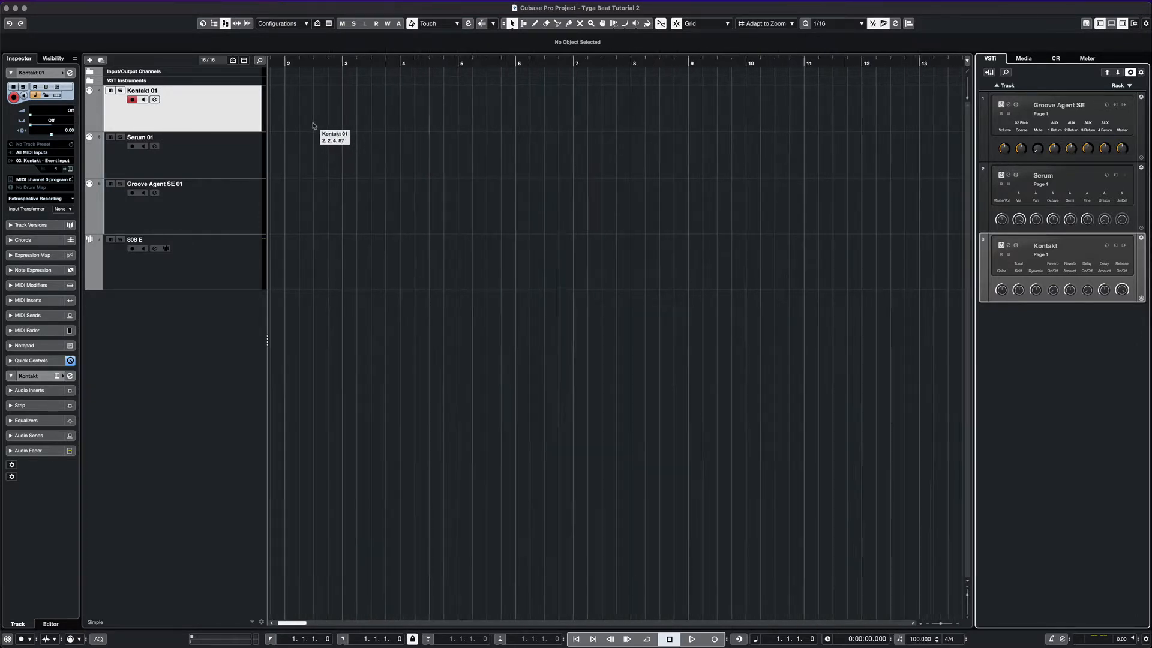
scroll(314, 123, "up", 1)
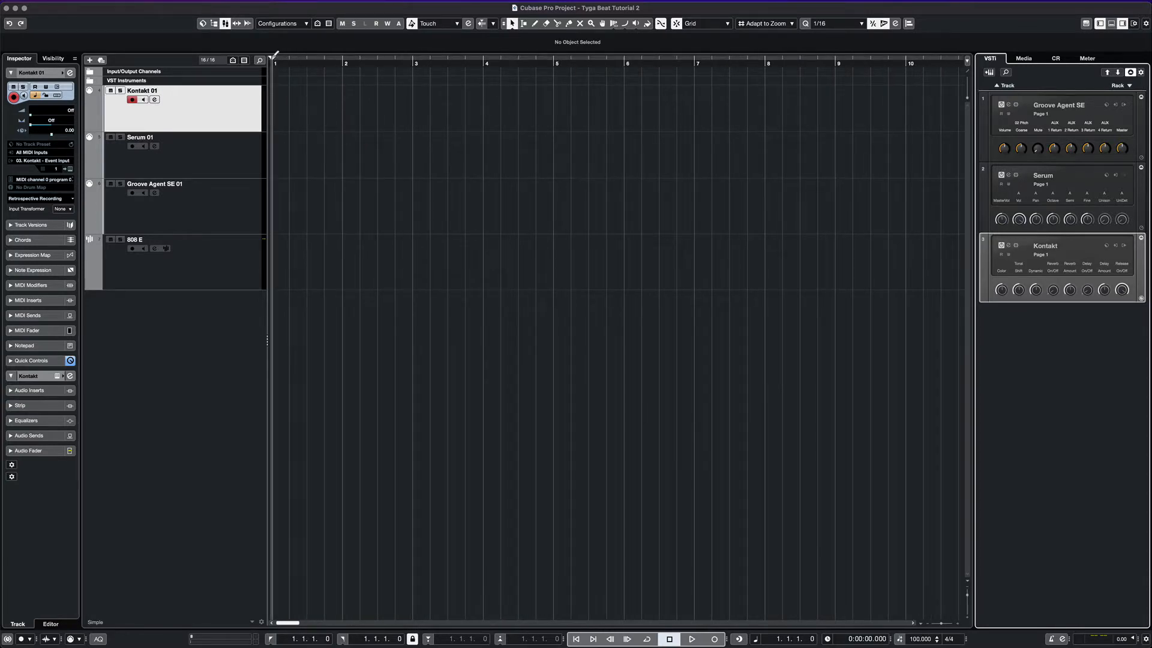
left_click_drag(274, 55, 553, 58)
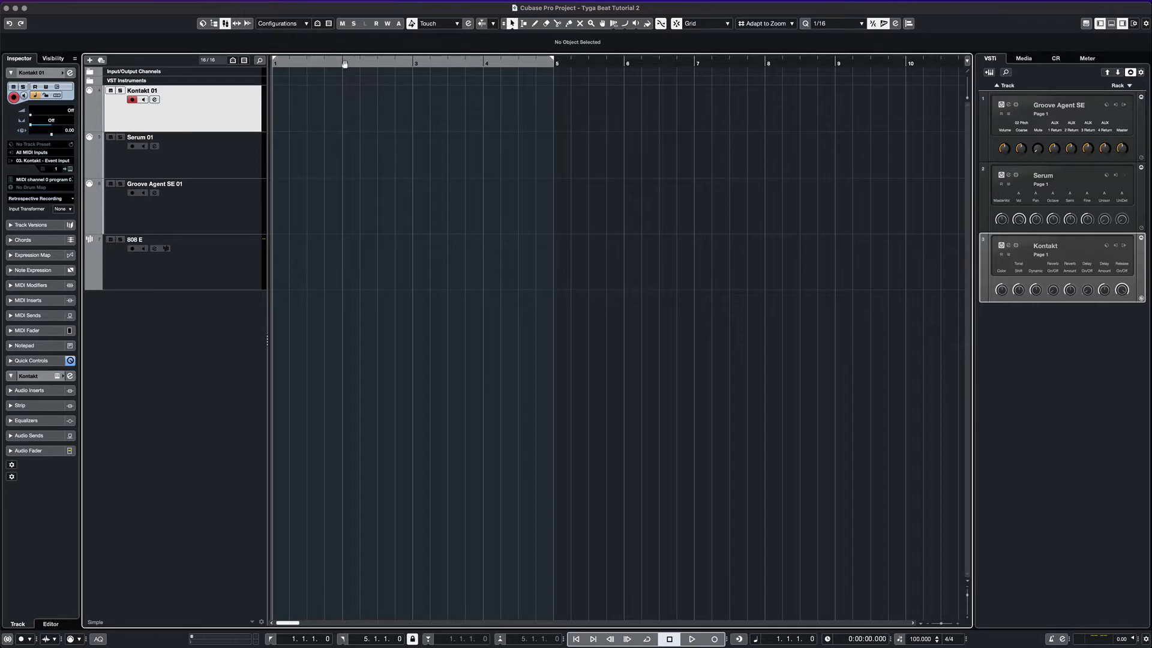
left_click_drag(345, 64, 397, 69)
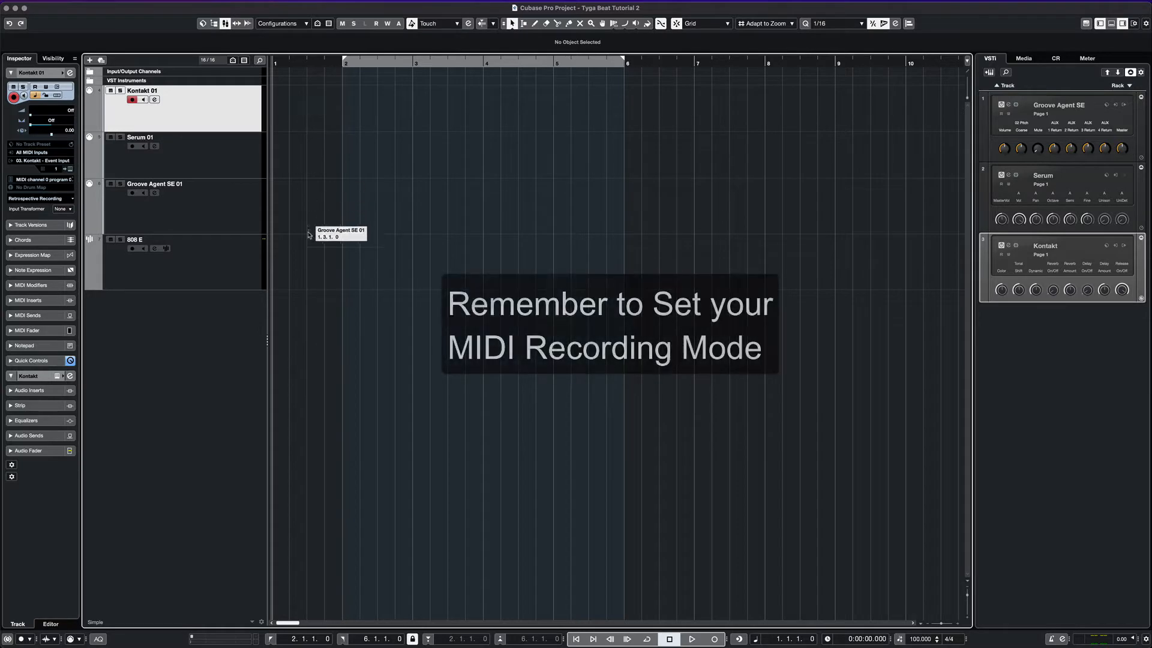
- Set the MIDI record modes to New Parts for linear and cycled recording and Keep Last for cycle recording
left_click(76, 639)
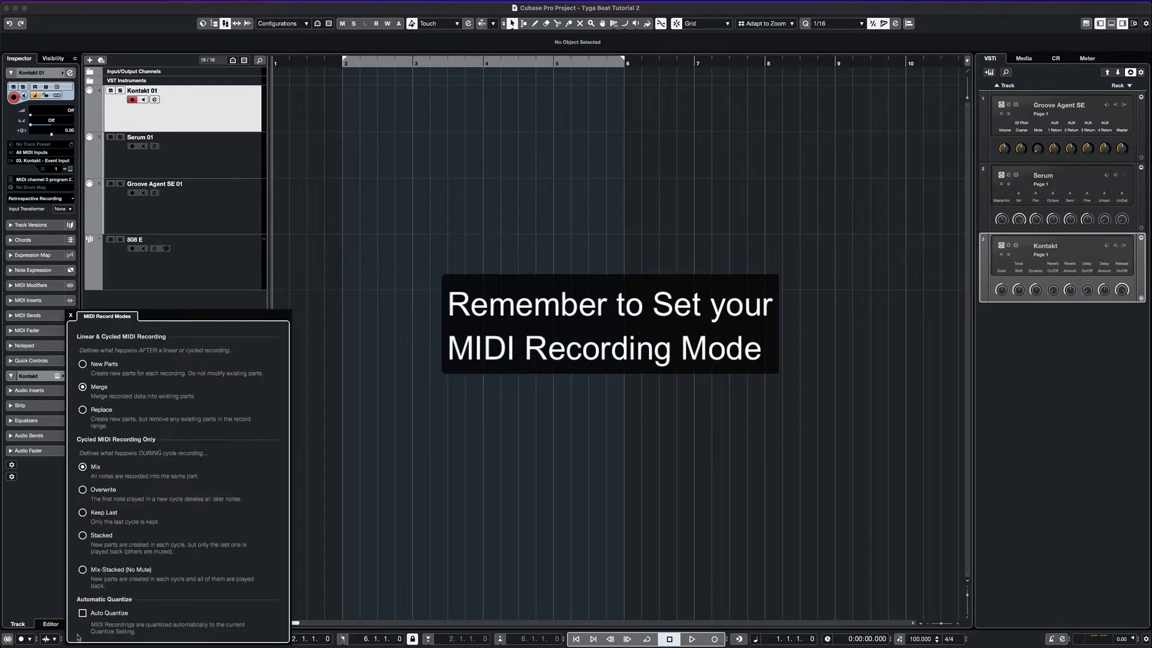
left_click(84, 364)
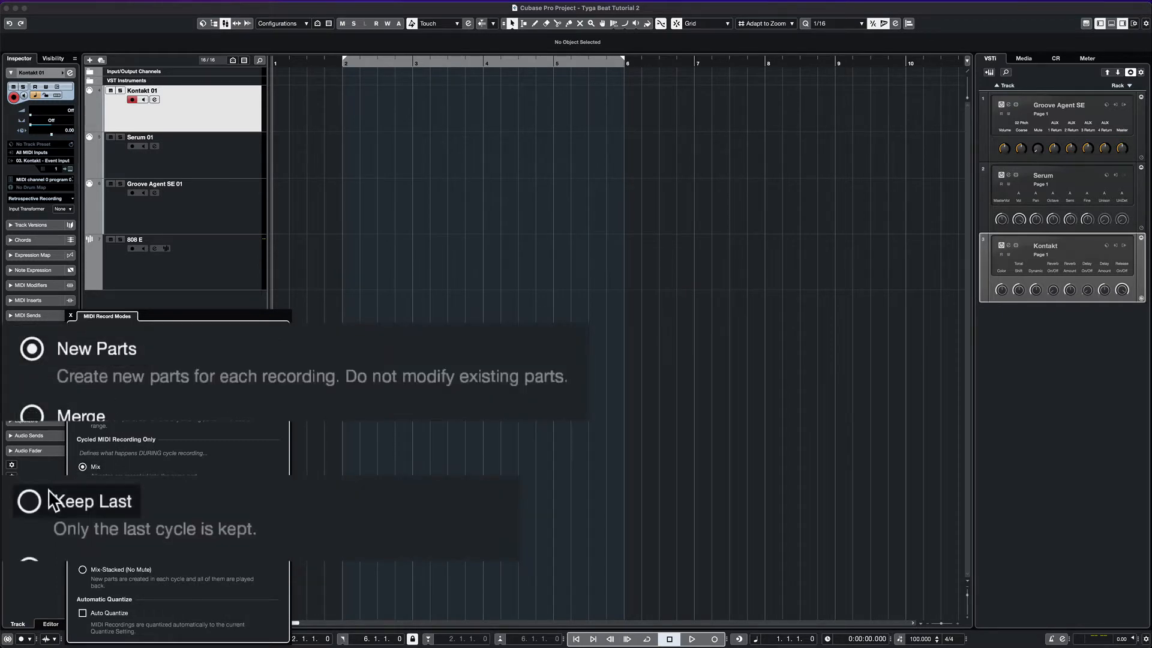
left_click(83, 513)
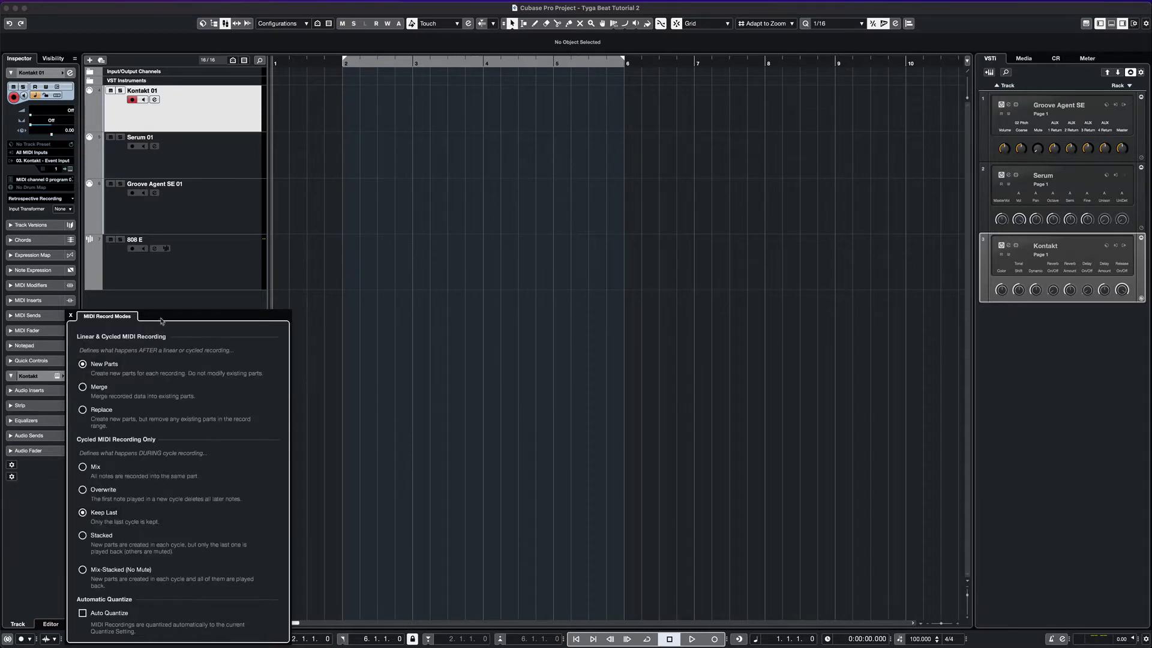
left_click(70, 316)
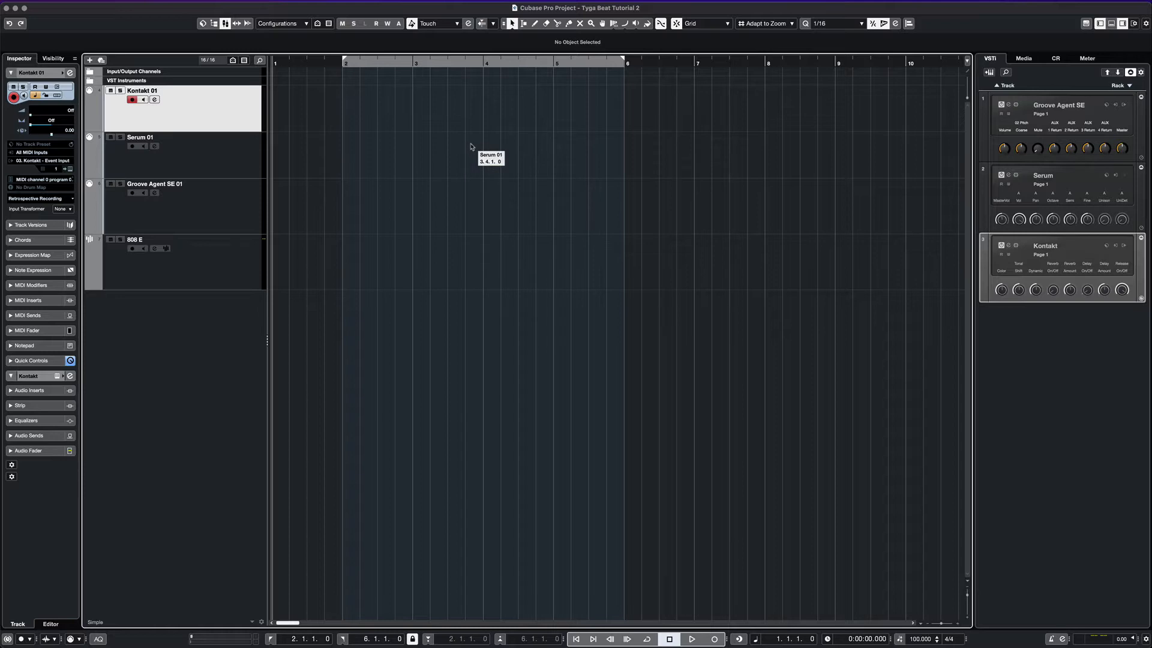
- Record a piano melody on the Kontakt 01 track and open the recorded part for note editing
key("KP_Multiply")
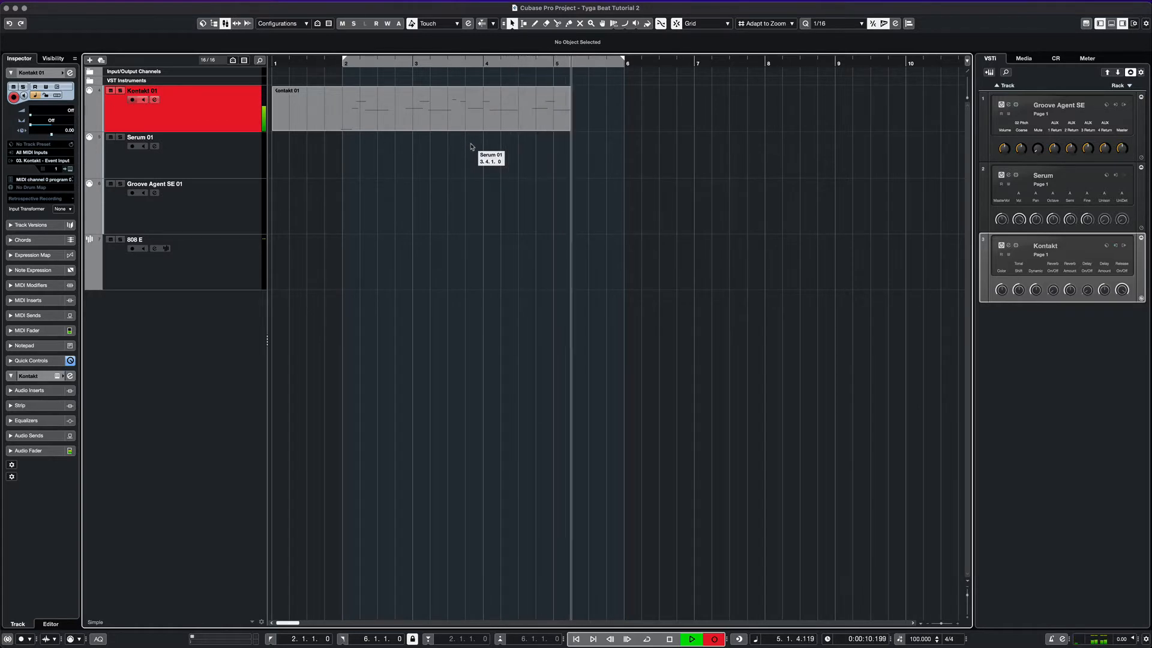
key("space")
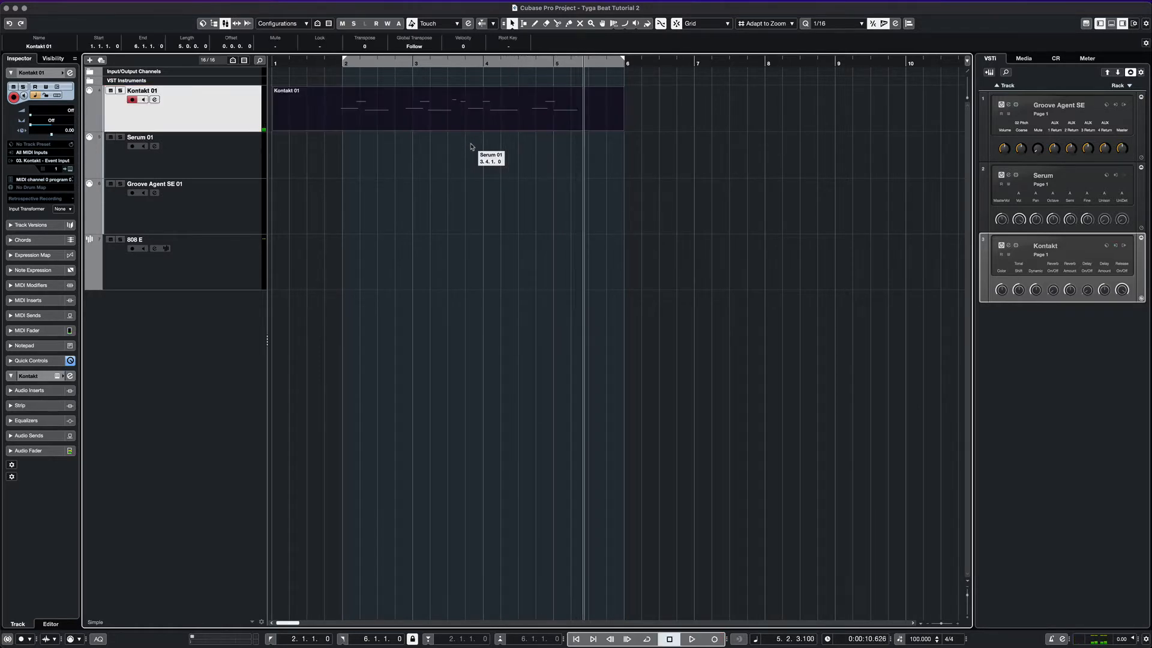
left_click(353, 111)
double_click(353, 111)
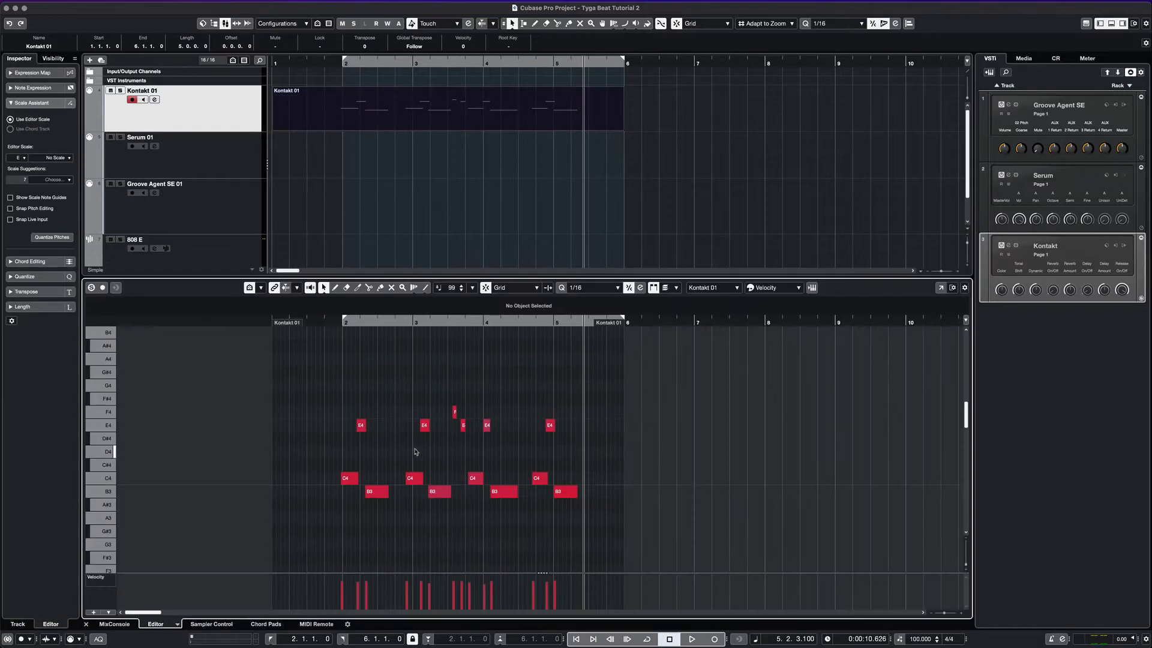
- Shift all the recorded notes together so that the first C4 starts exactly at bar 2
scroll(416, 449, "up", 5)
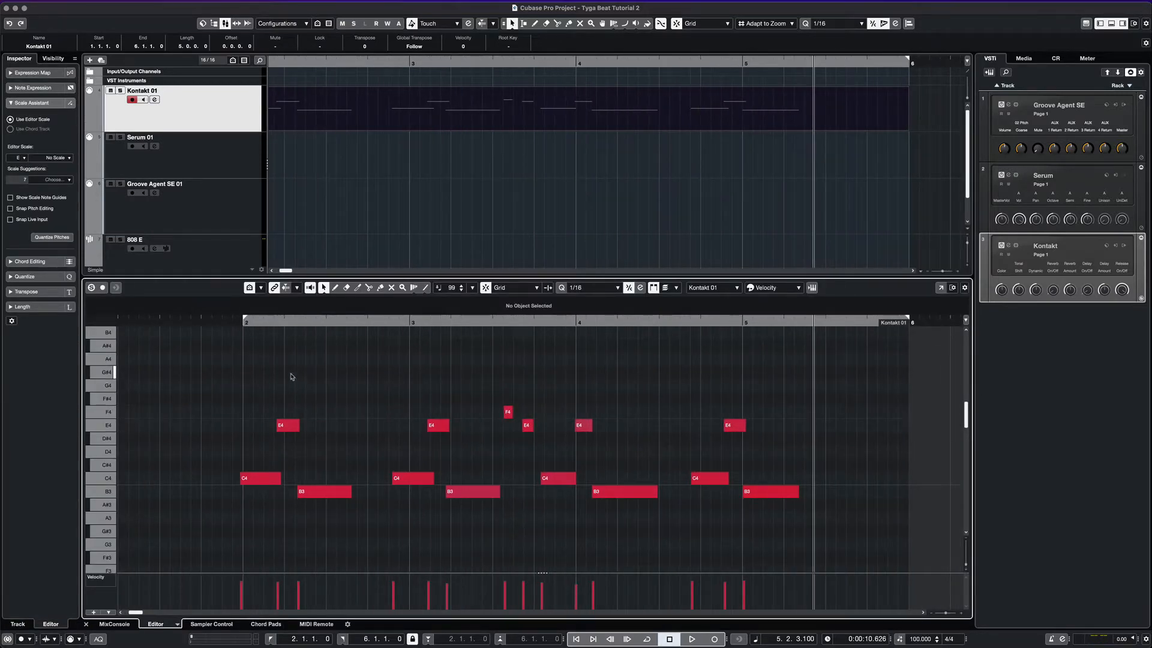
left_click_drag(257, 379, 803, 555)
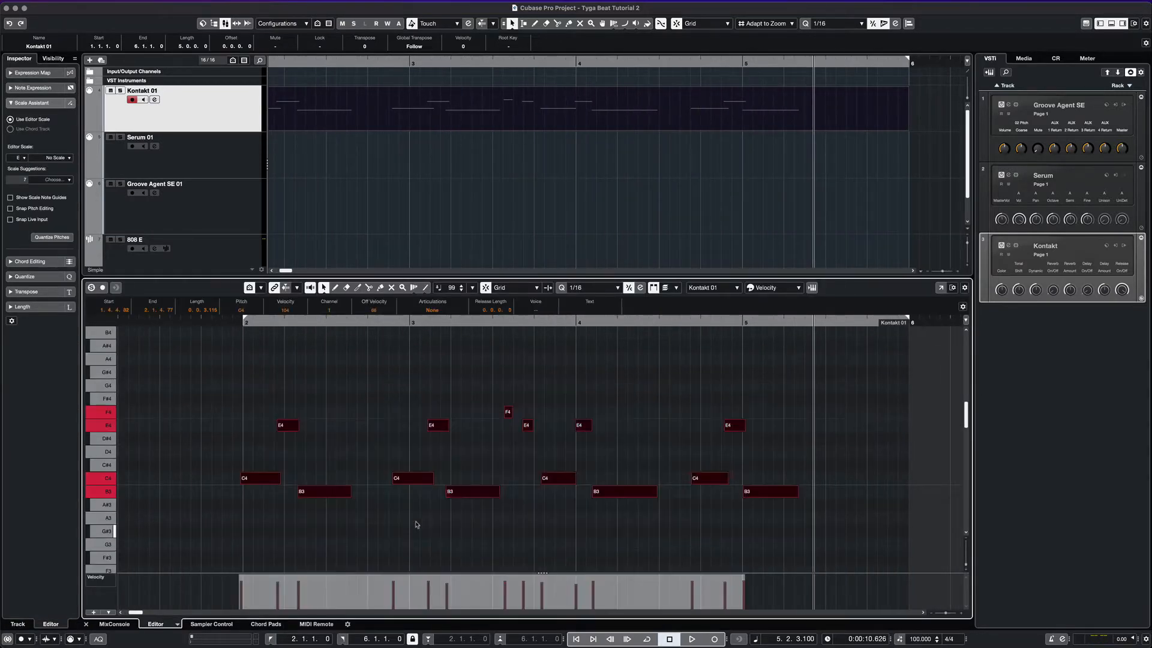
scroll(264, 474, "up", 4)
left_click_drag(242, 481, 260, 473)
scroll(261, 465, "down", 2)
left_click(307, 443)
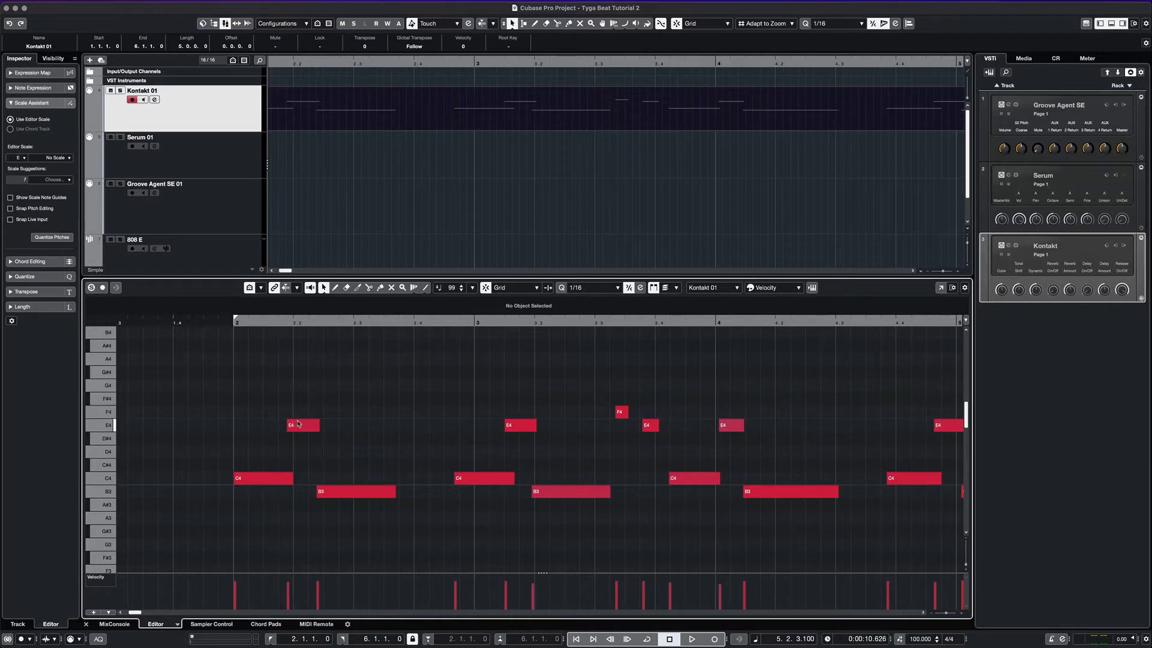
- Adjust the start positions and lengths of the C4, E4 and B3 notes in bars 2 and 3 to fit the grid
left_click_drag(298, 423, 305, 424)
key("space")
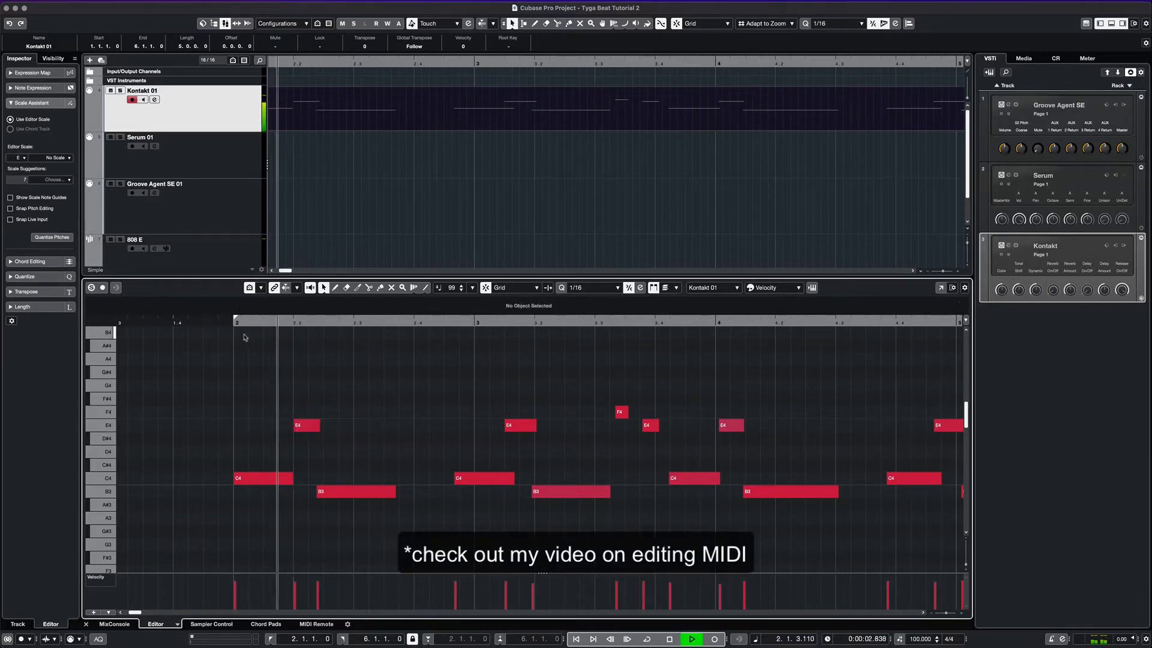
key("space")
left_click_drag(318, 491, 354, 492)
left_click(445, 469)
left_click_drag(469, 478, 477, 478)
left_click_drag(514, 426, 542, 428)
left_click_drag(362, 491, 332, 492)
left_click_drag(461, 478, 471, 478)
left_click_drag(610, 492, 576, 491)
left_click_drag(555, 491, 617, 491)
- Complete the melody from bar 2 to bar 6, with E3 notes on beat 4 of bars 2 and 4 and a C3 beneath each C4
scroll(590, 468, "down", 2)
scroll(674, 462, "right", 3)
scroll(659, 444, "down", 3)
left_click_drag(570, 383, 846, 429)
left_click_drag(561, 381, 598, 381)
scroll(563, 404, "up", 3)
scroll(564, 403, "up", 3)
left_click_drag(478, 416, 573, 430)
scroll(519, 413, "down", 3)
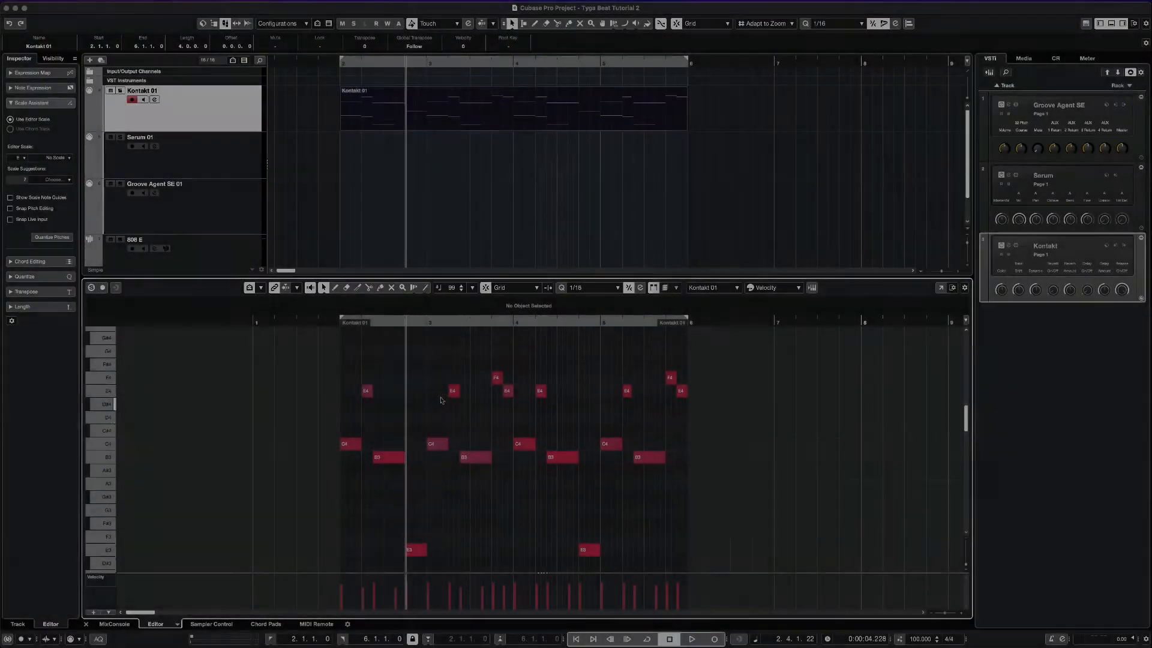
- Play the edited piano melody from bar 2 to check how it sounds
scroll(441, 401, "up", 3)
scroll(441, 400, "down", 3)
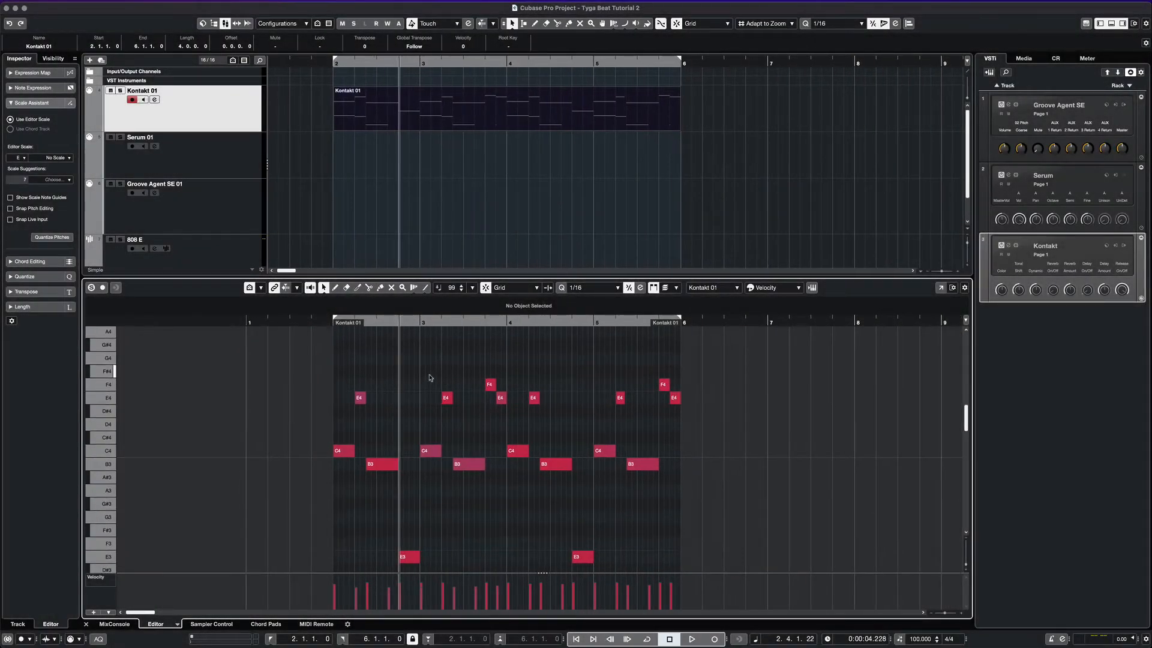
key("KP_1")
key("space")
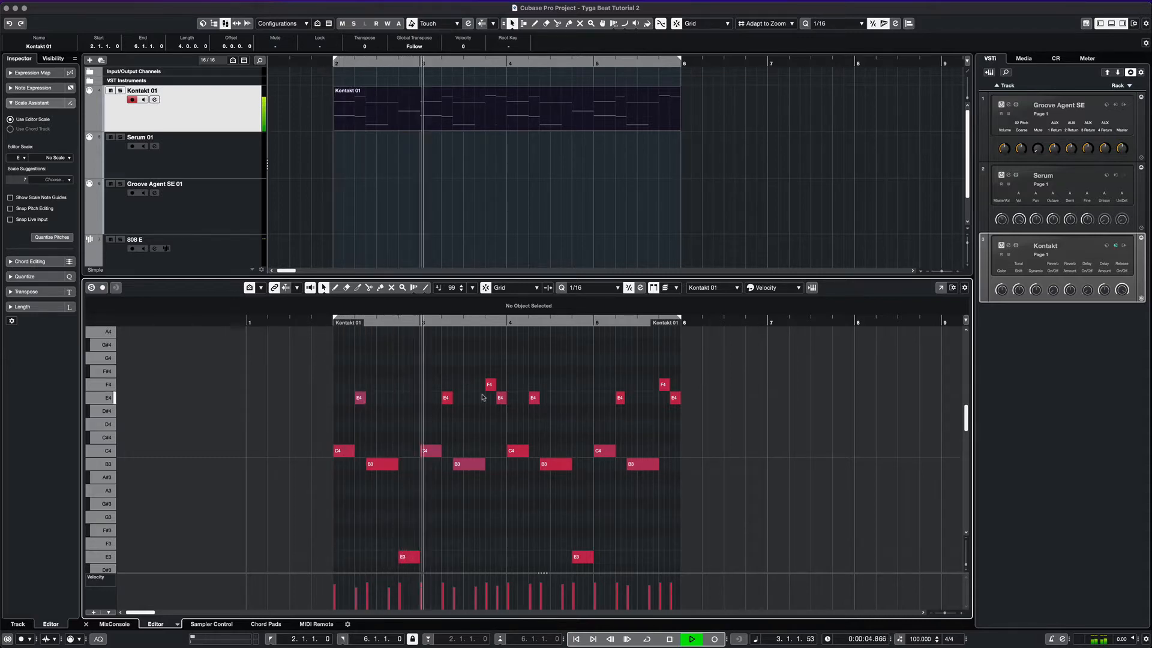
scroll(483, 411, "down", 3)
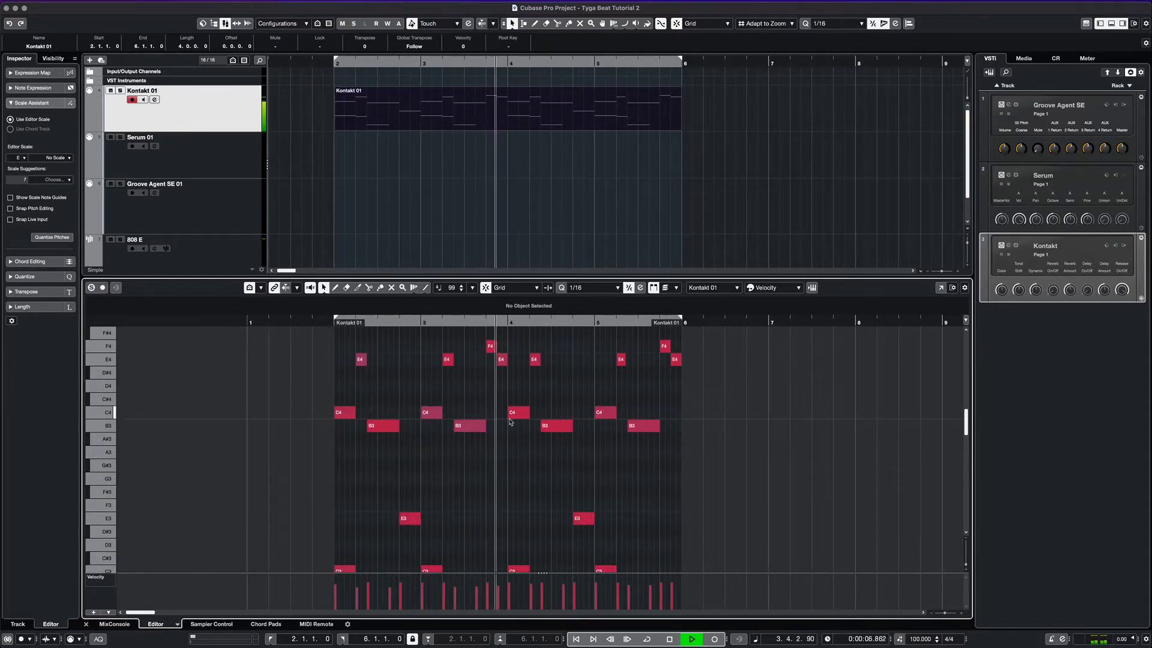
scroll(507, 425, "up", 1)
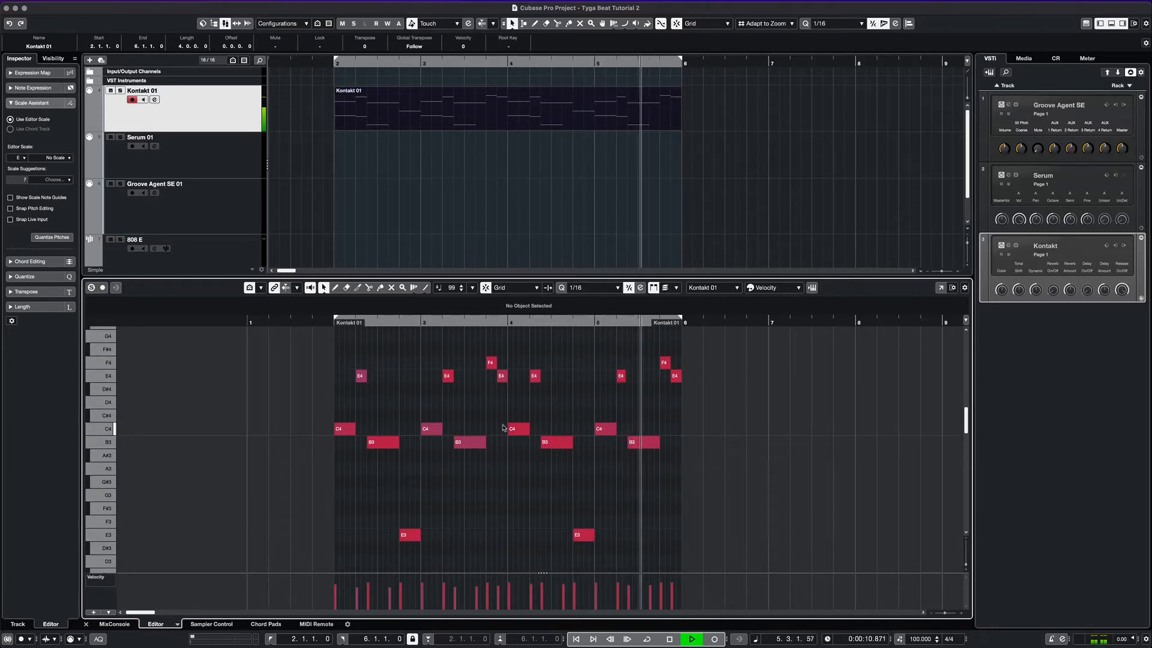
key("space")
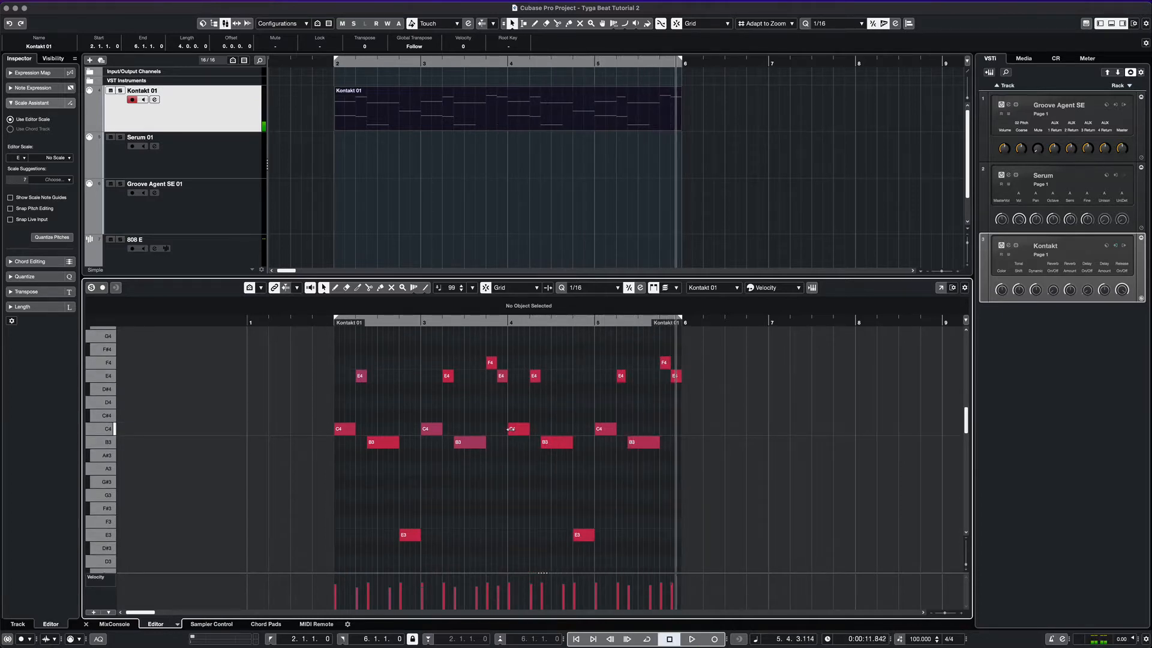
- Move the Kontakt 01 part and the locator range one bar earlier so both start at bar 1
key("g")
key("g")
left_click(412, 167)
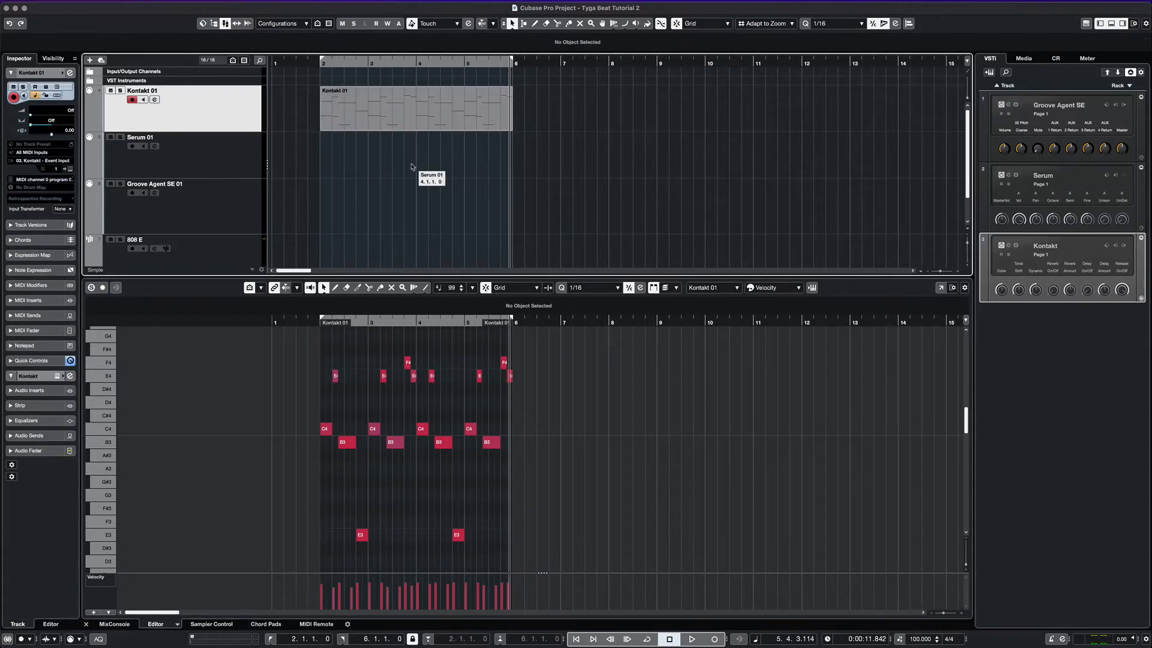
key("h")
scroll(411, 167, "left", 3)
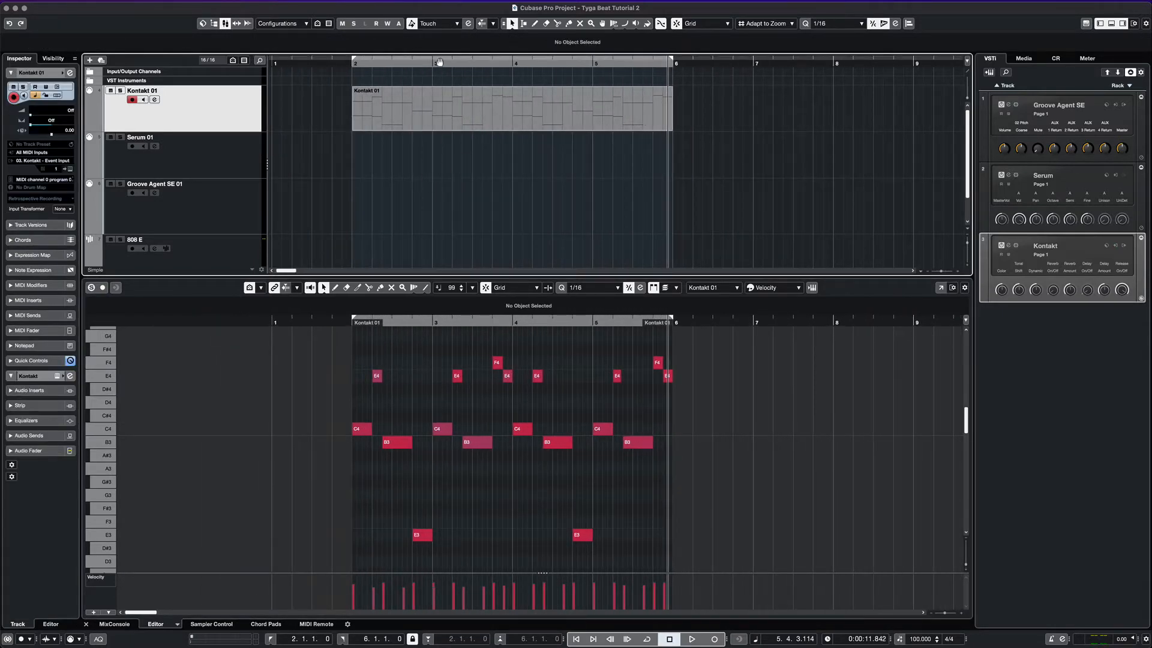
left_click_drag(434, 109, 354, 109)
- View the ML Grand Bells patch of Serum 01 and copy the Kontakt 01 part onto the Serum 01 track at bar 1
left_click(229, 151)
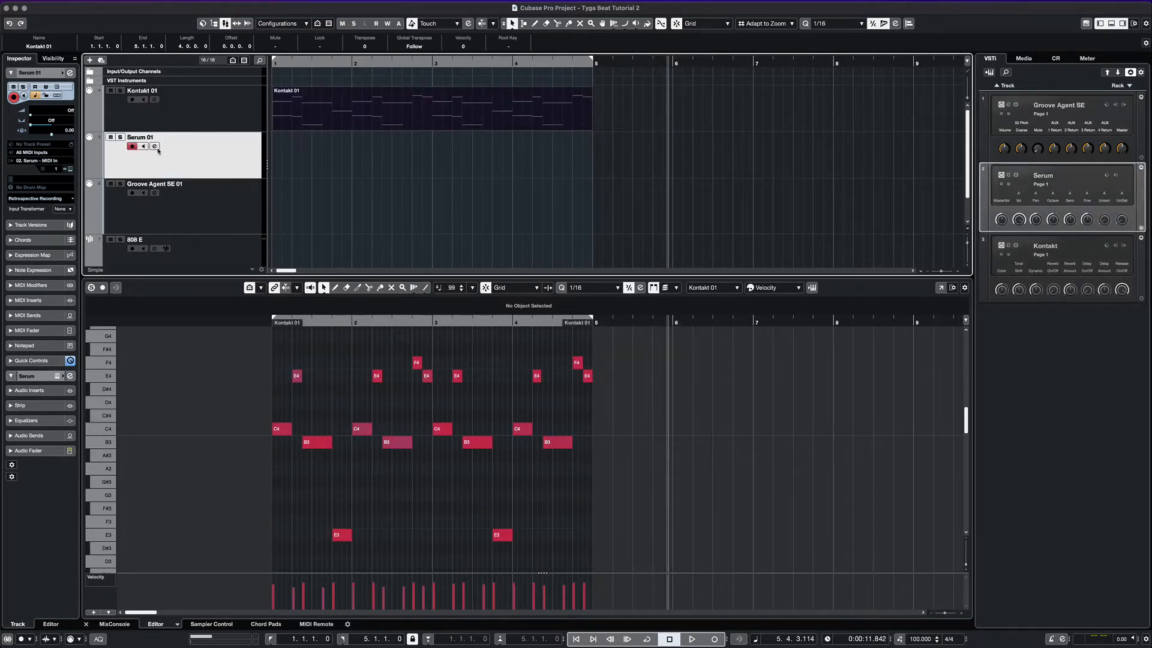
left_click(1009, 176)
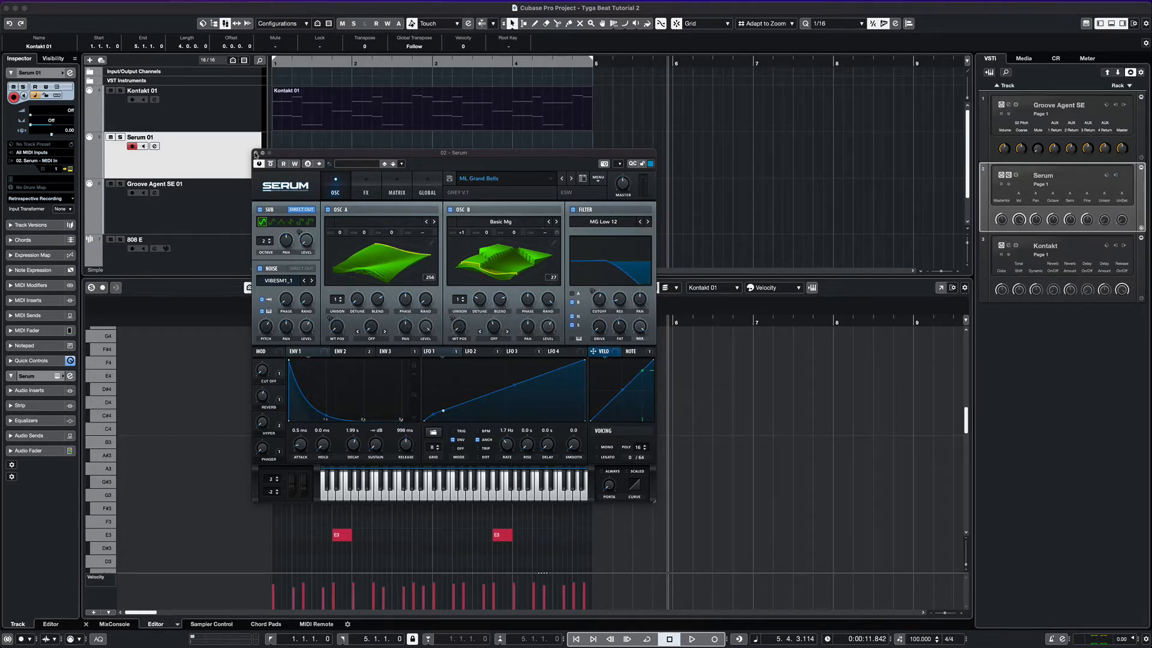
left_click(256, 153)
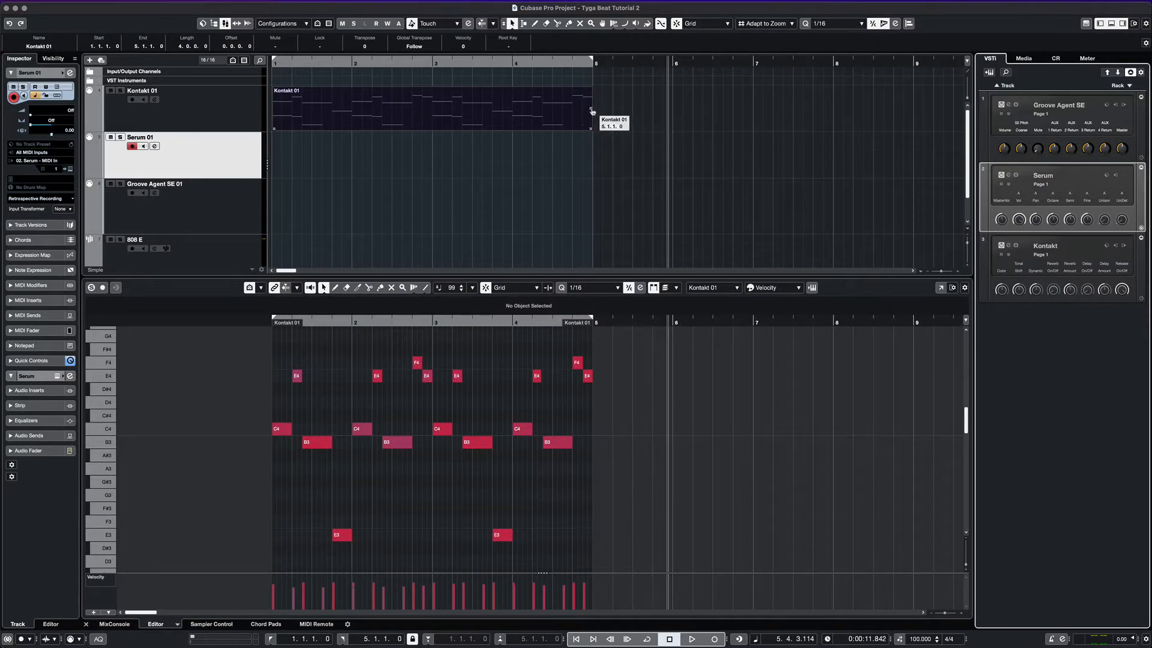
left_click_drag(592, 111, 311, 146)
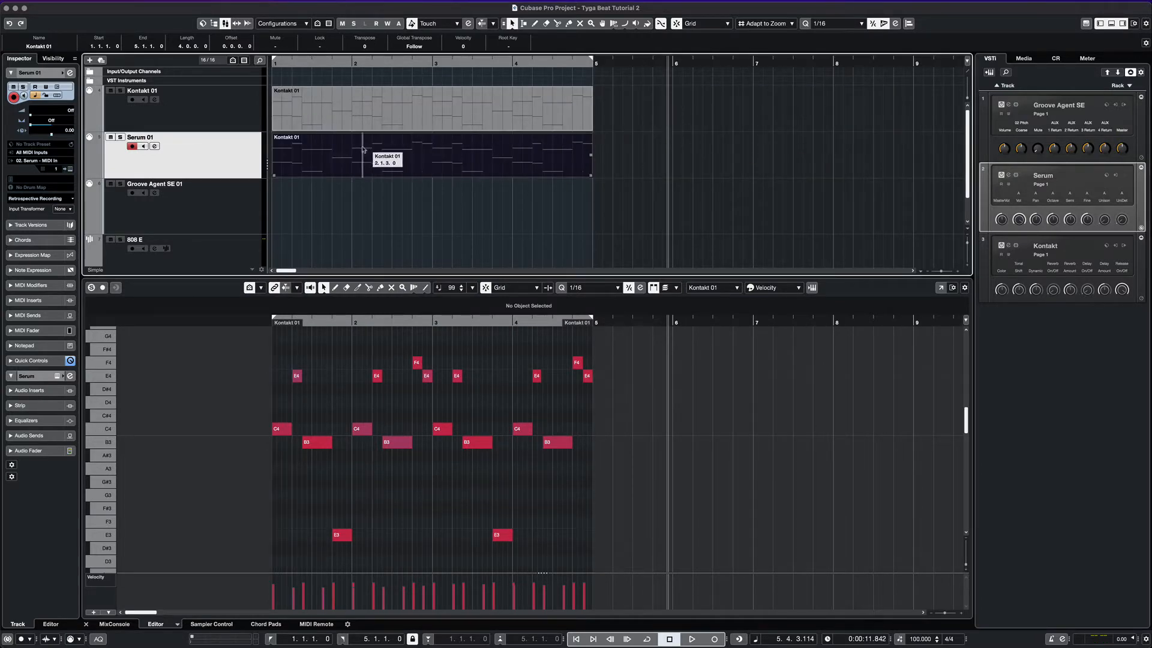
- Rename the copied part on the Serum 01 track as SErum Bells and play the layered melody from bar 1
left_click(39, 47)
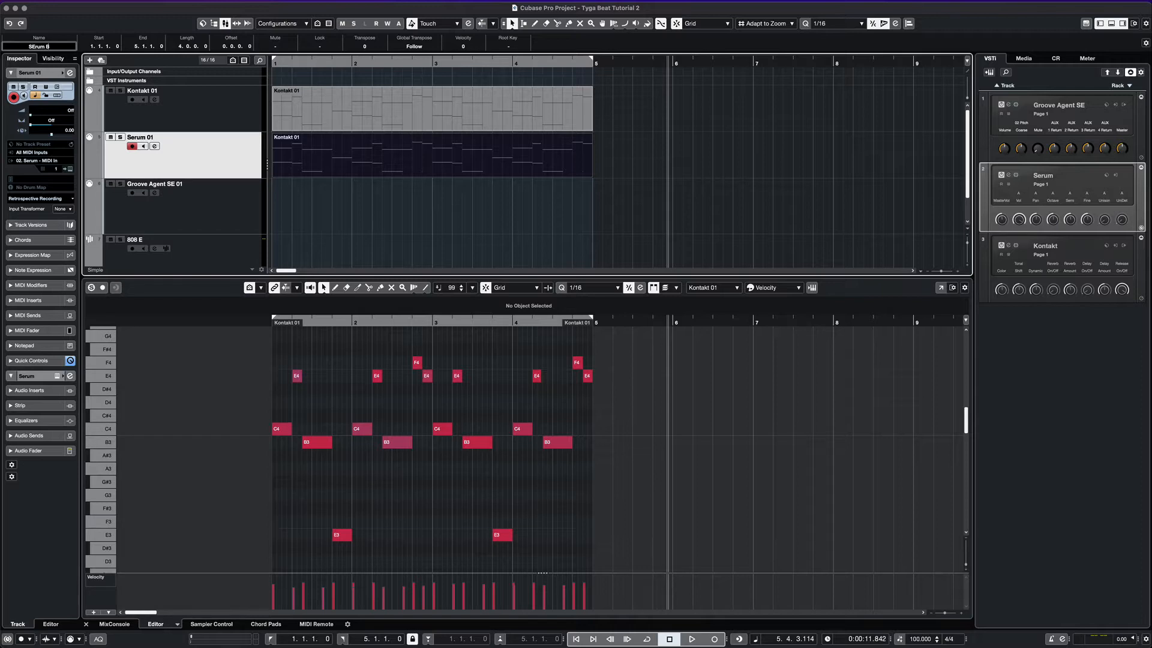
key("Return")
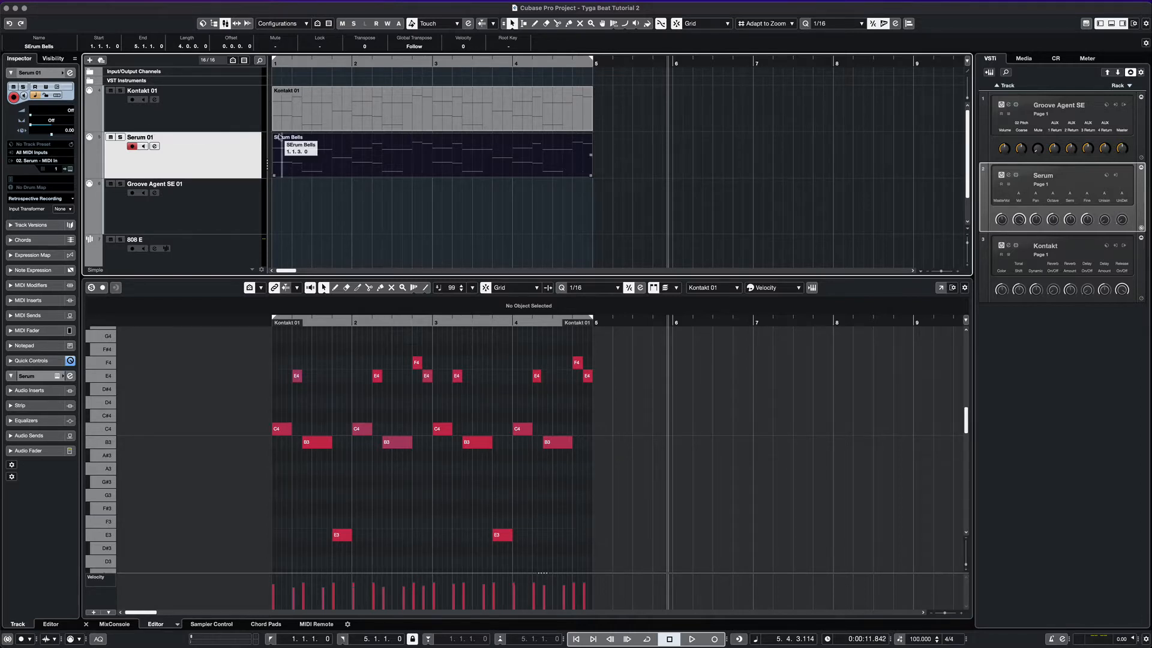
key("Home")
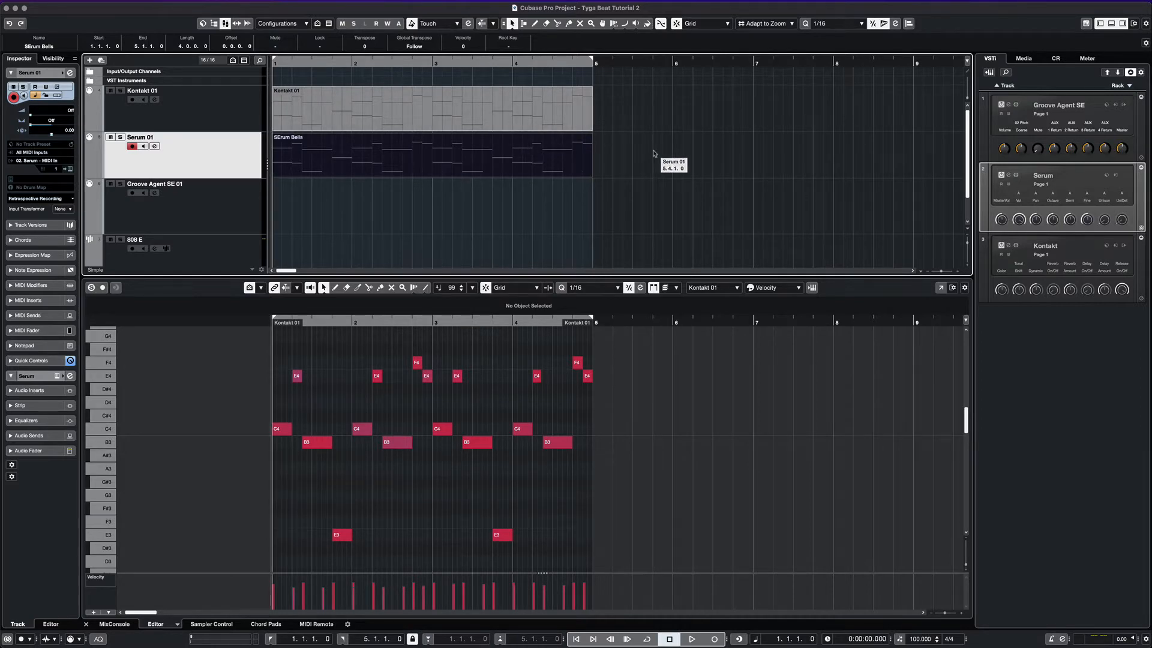
key("space")
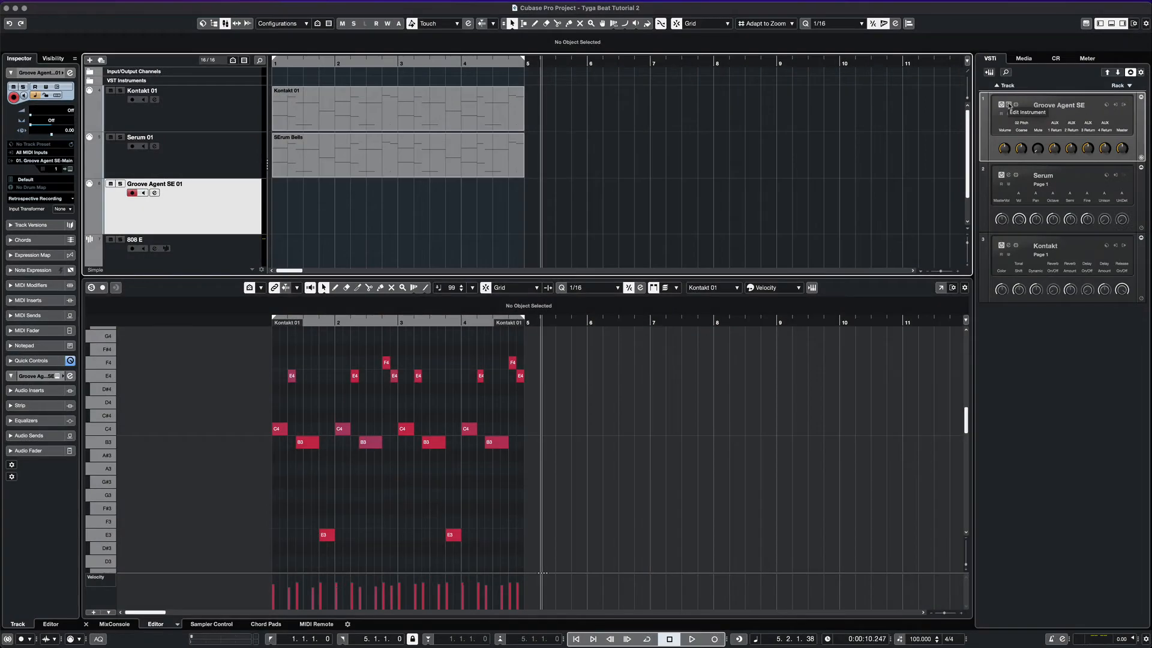
- Open the Groove Agent SE instrument, view its agent mixer channels and audition the Kick 1 pad
left_click(1009, 106)
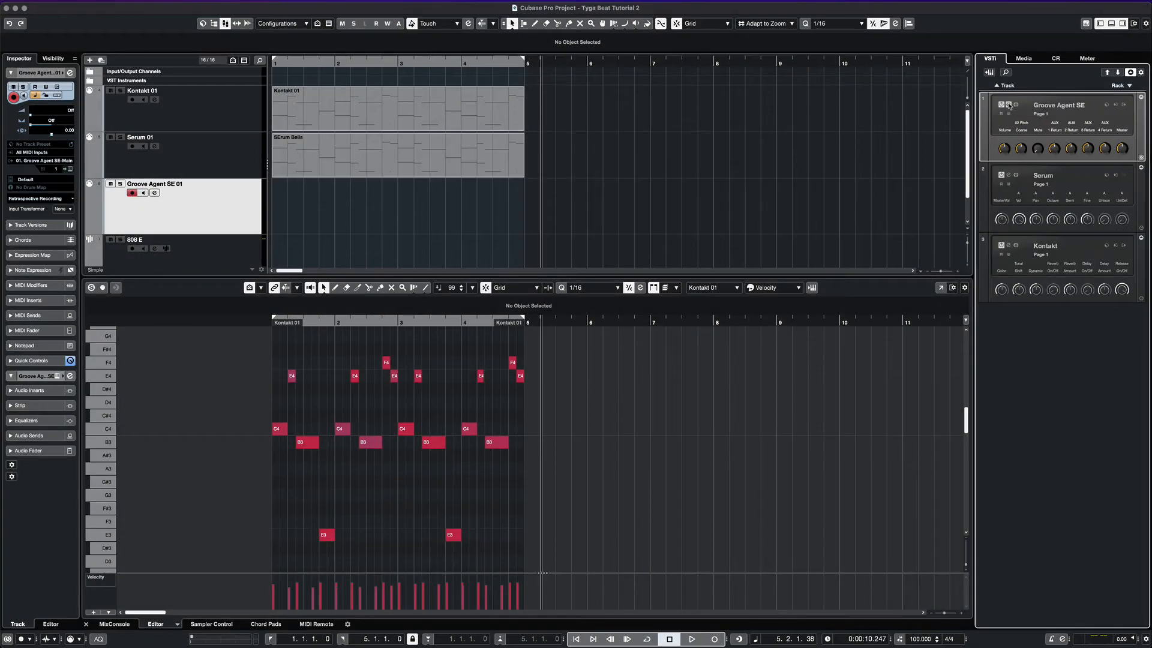
left_click_drag(716, 239, 622, 214)
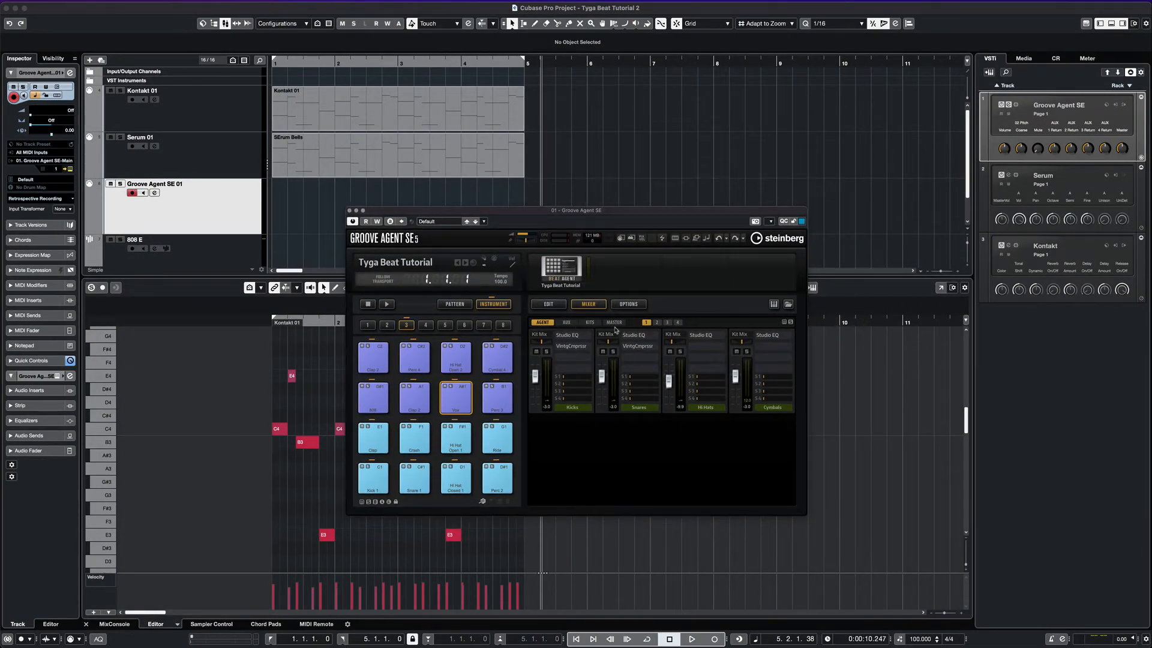
left_click(614, 323)
left_click(545, 323)
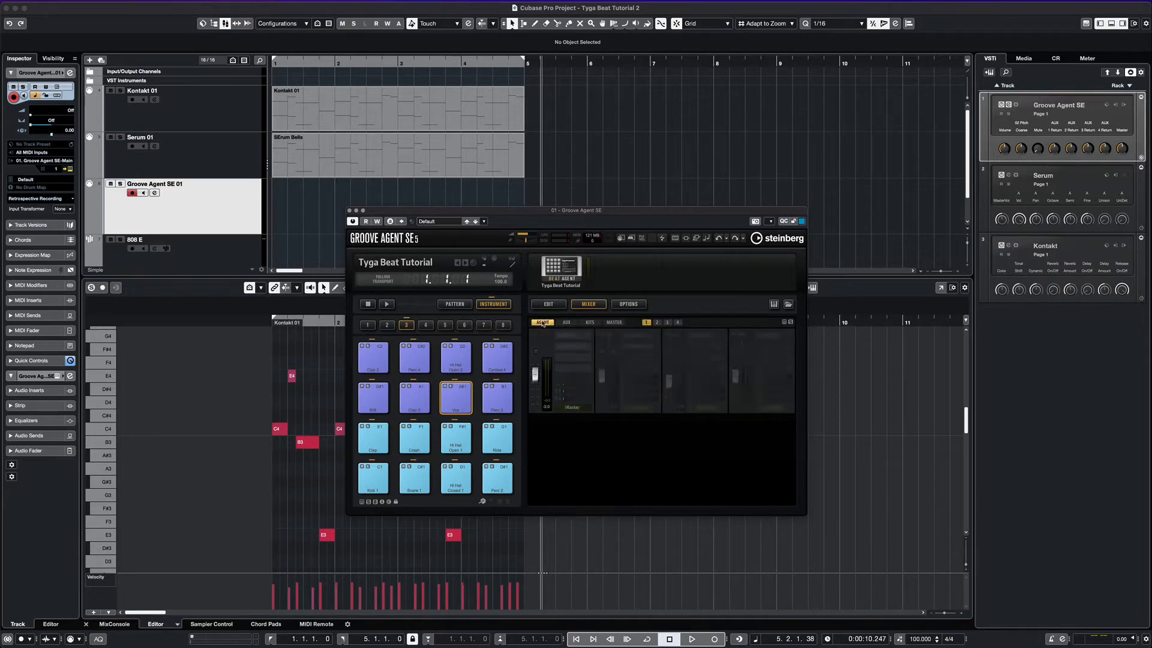
left_click(375, 475)
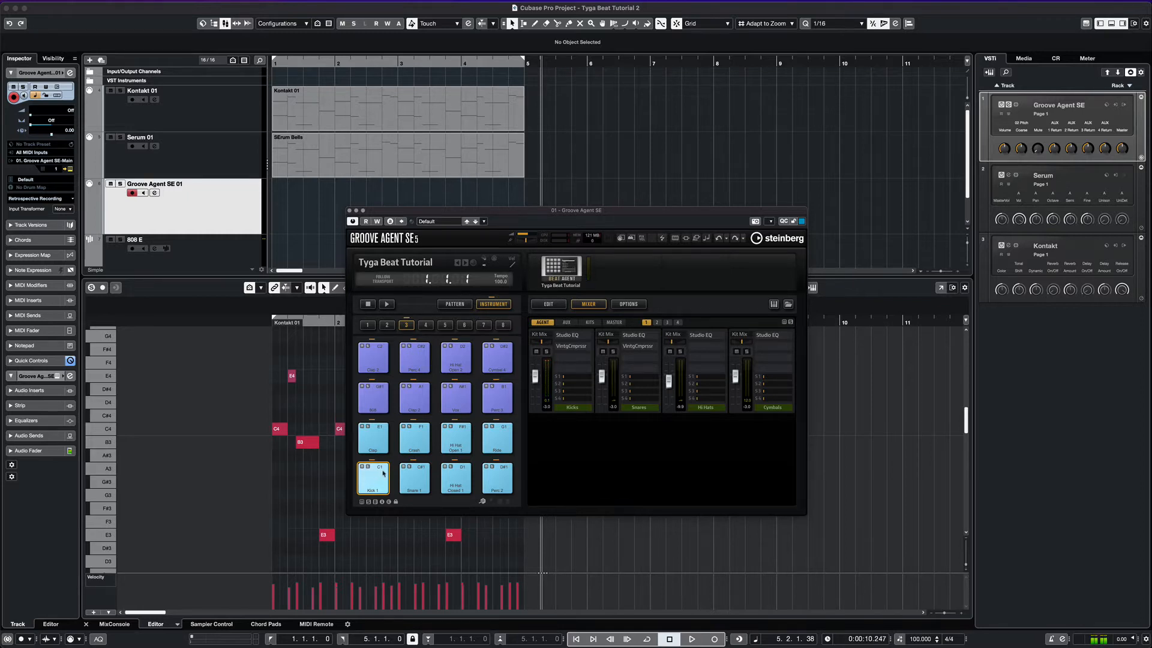
left_click(383, 473)
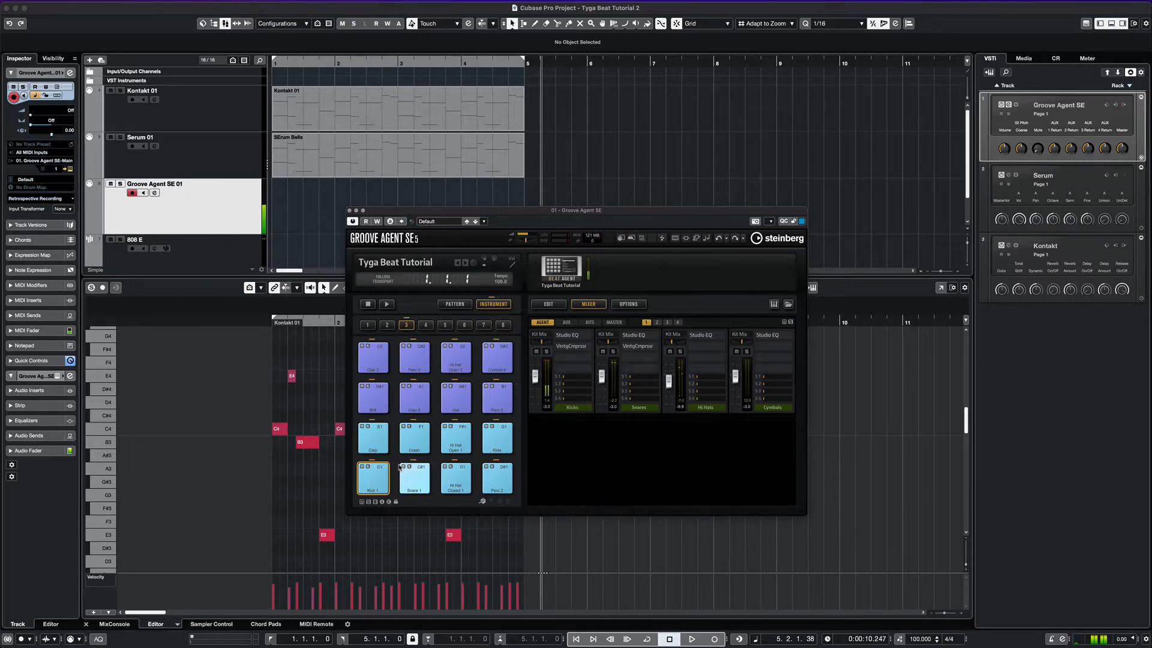
left_click(349, 210)
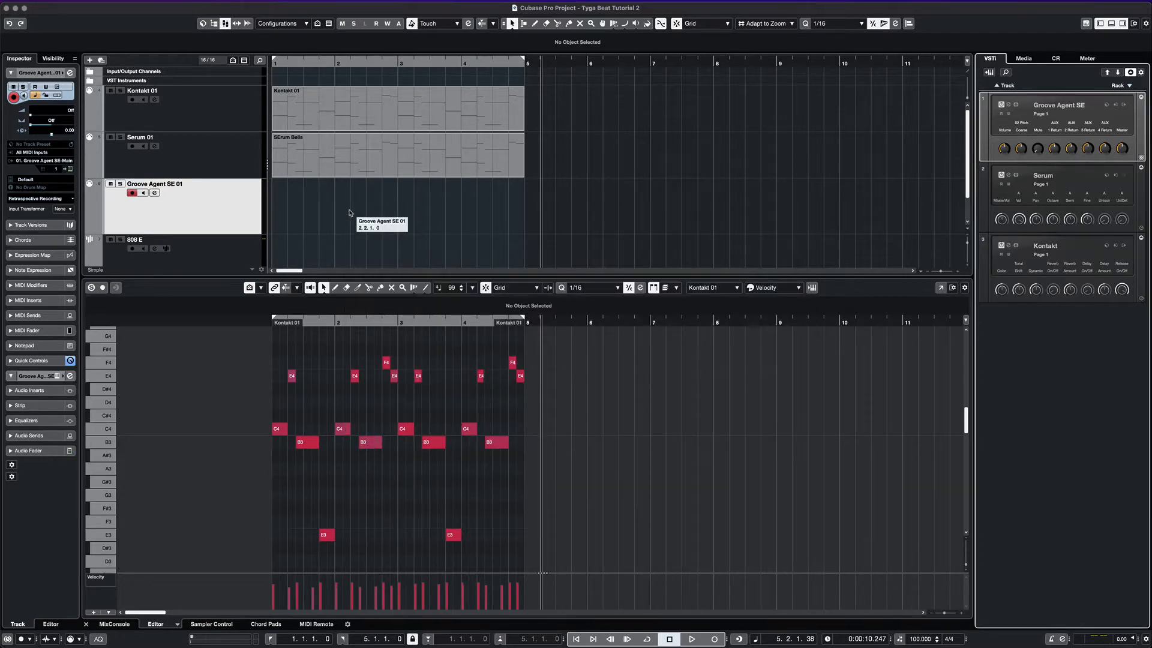
- Enable cycle playback and create an empty part from bar 1 to bar 5 on the Groove Agent SE 01 track, opened for note editing
key("KP_Divide")
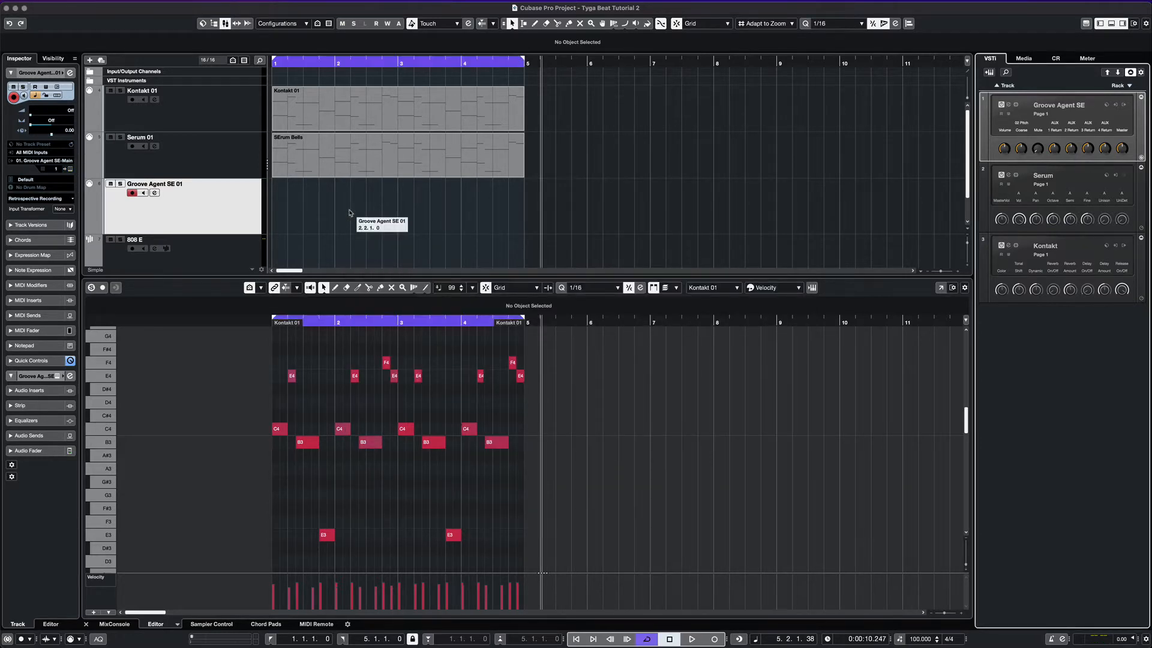
double_click(306, 209)
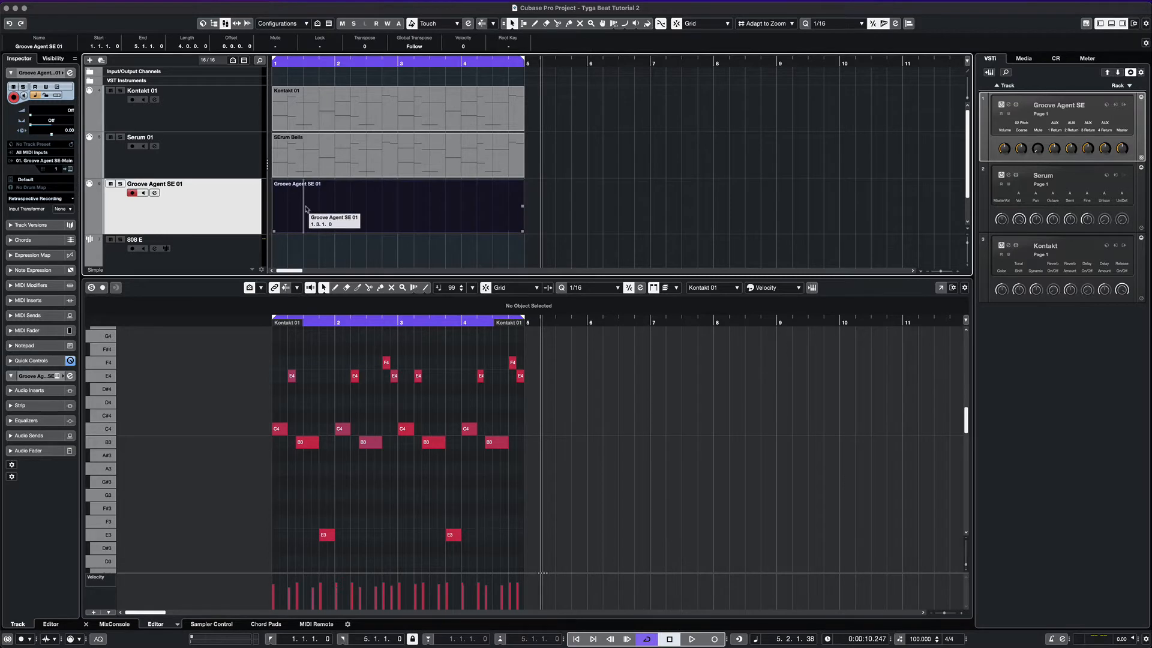
double_click(345, 210)
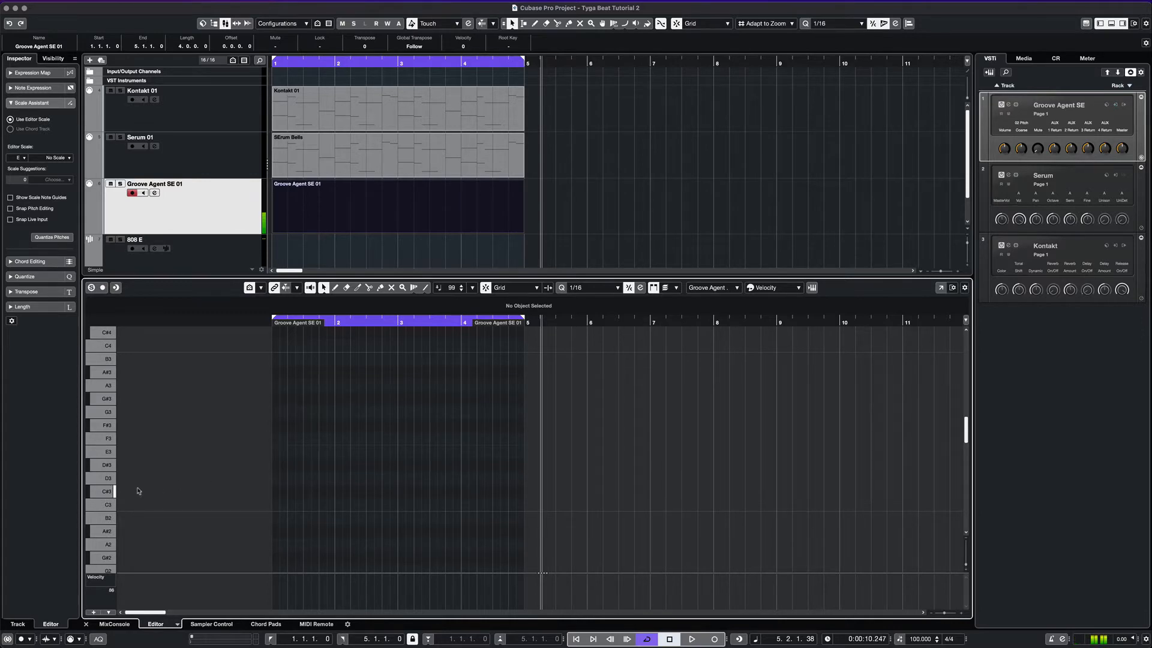
- Audition the C#1 snare and draw a C#1 note on beat 2 of bar 1 in the Groove Agent part
scroll(138, 490, "down", 3)
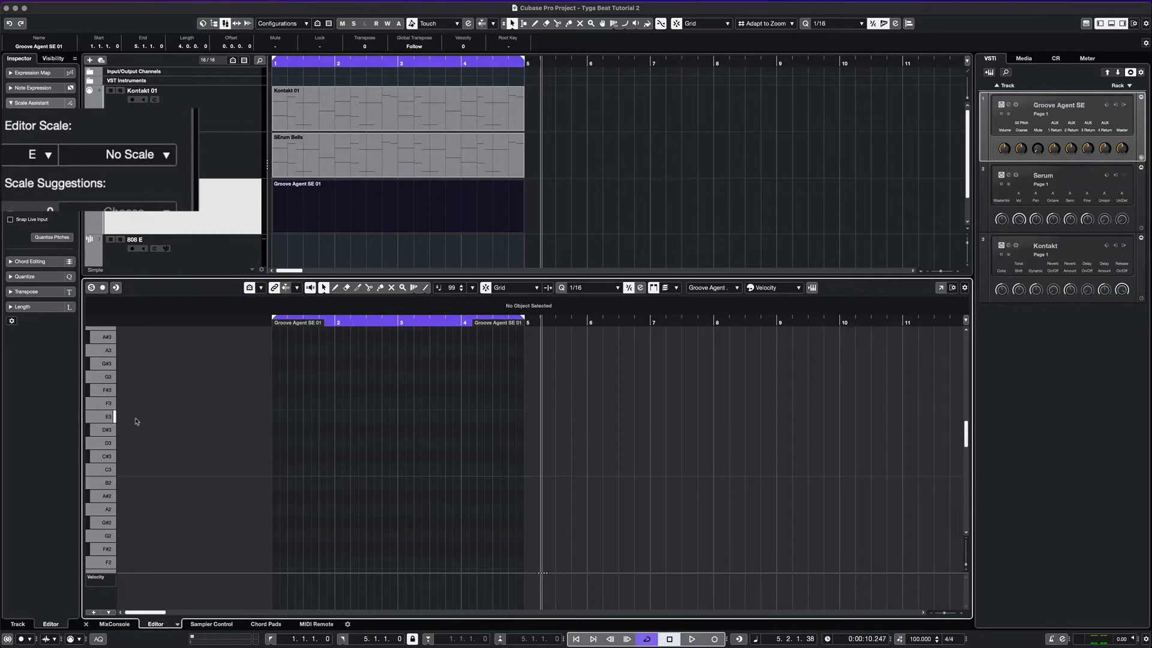
scroll(133, 449, "down", 10)
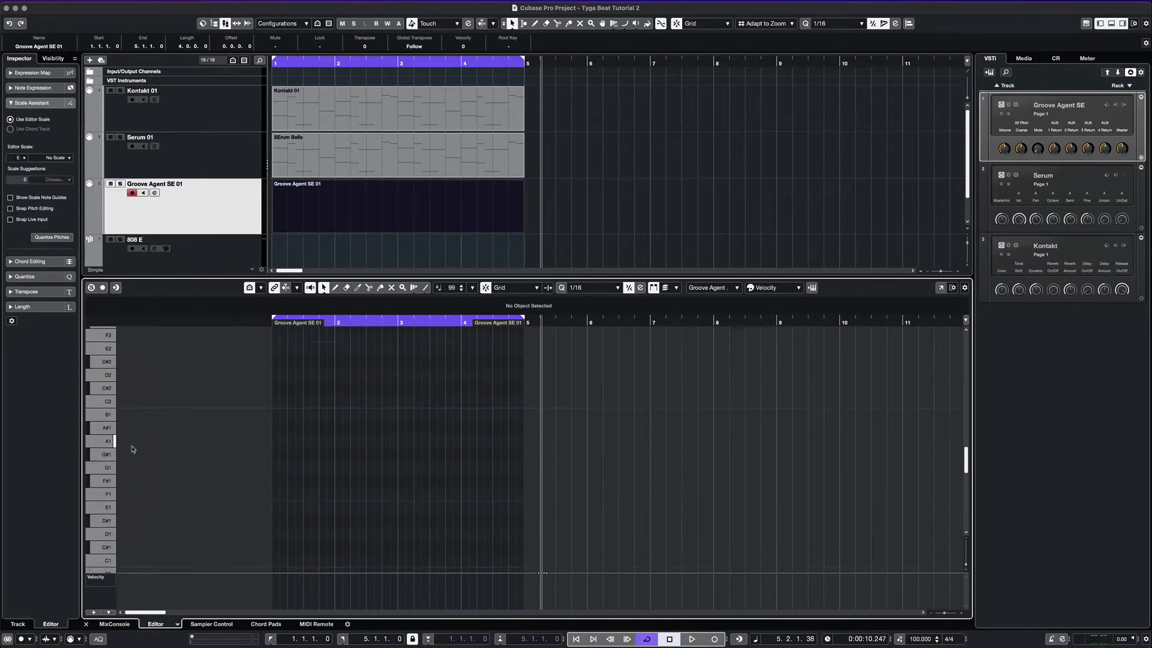
scroll(133, 449, "down", 1)
left_click(109, 483)
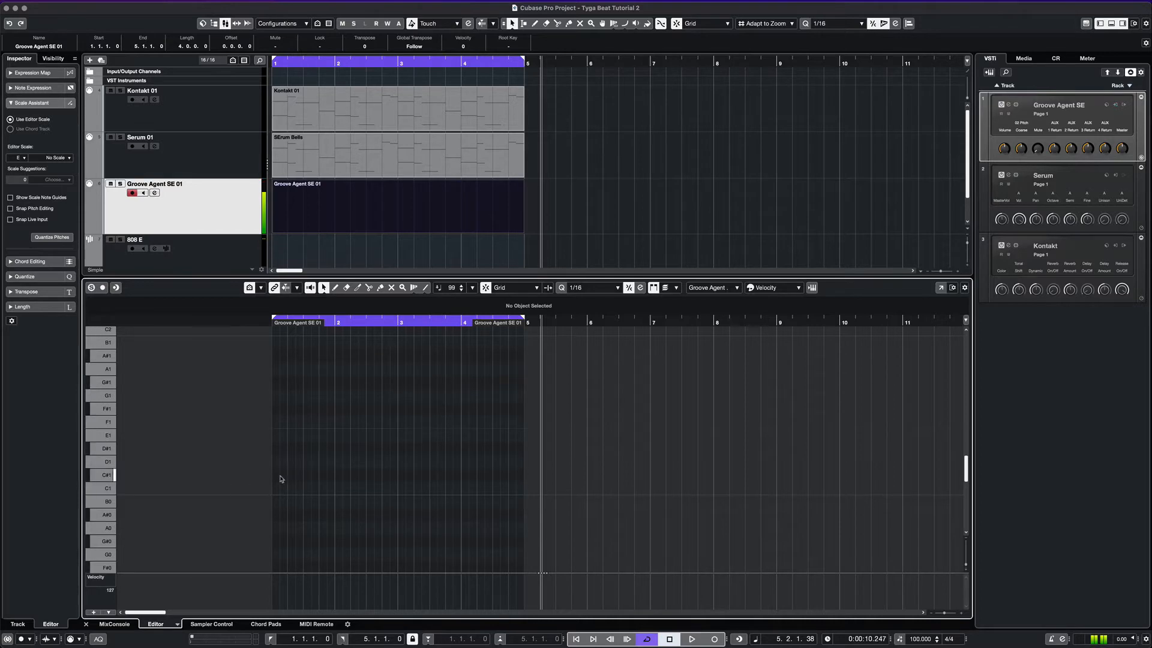
right_click(300, 477)
left_click(312, 477)
scroll(313, 476, "up", 5)
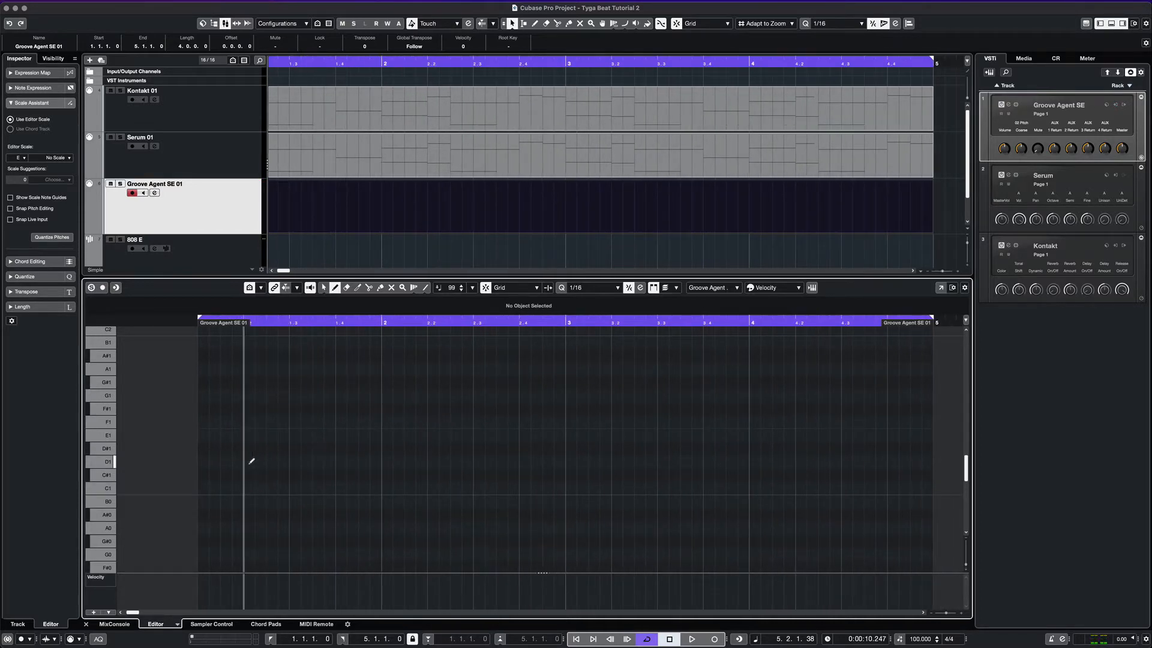
left_click(250, 462)
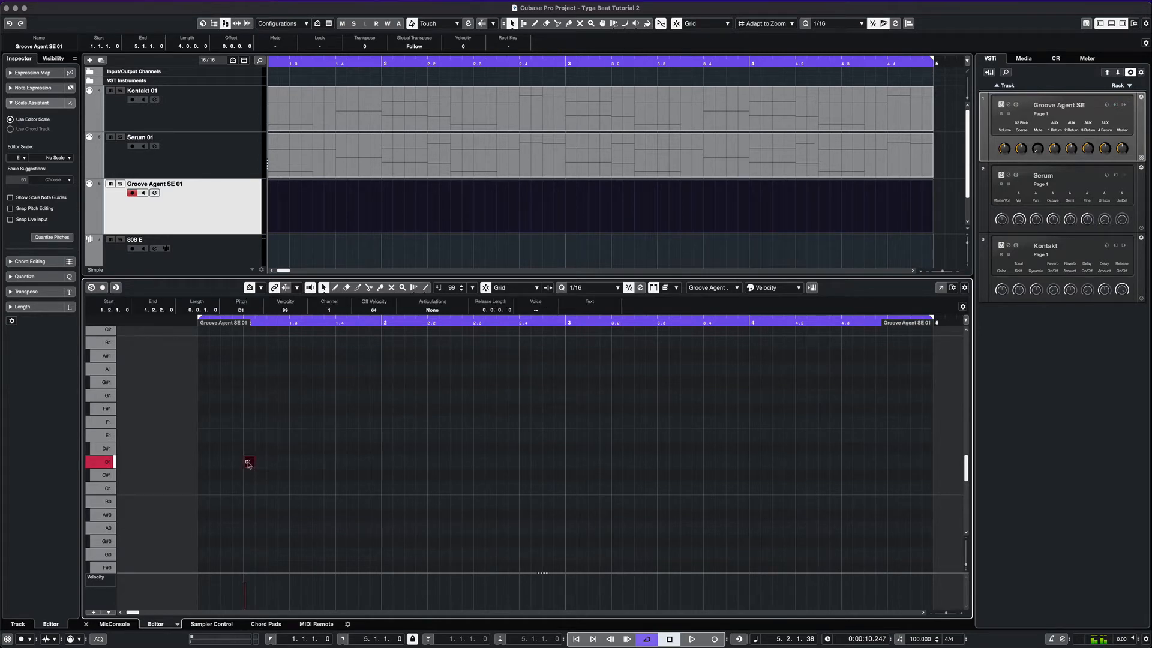
left_click_drag(249, 463, 249, 476)
- Draw further C#1 snare notes on beat 4 of bar 1 and on beats 2 and 4 of bar 2
right_click(289, 472)
left_click(306, 467)
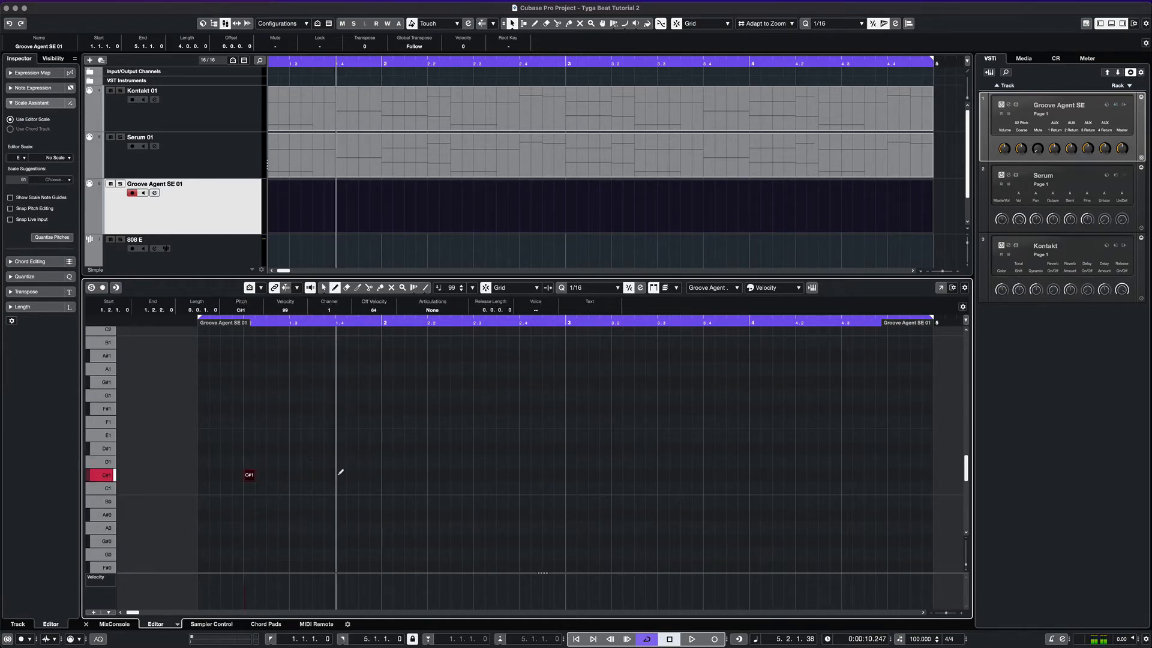
left_click(342, 474)
key("1")
right_click(405, 471)
left_click(419, 469)
left_click(432, 473)
left_click(525, 474)
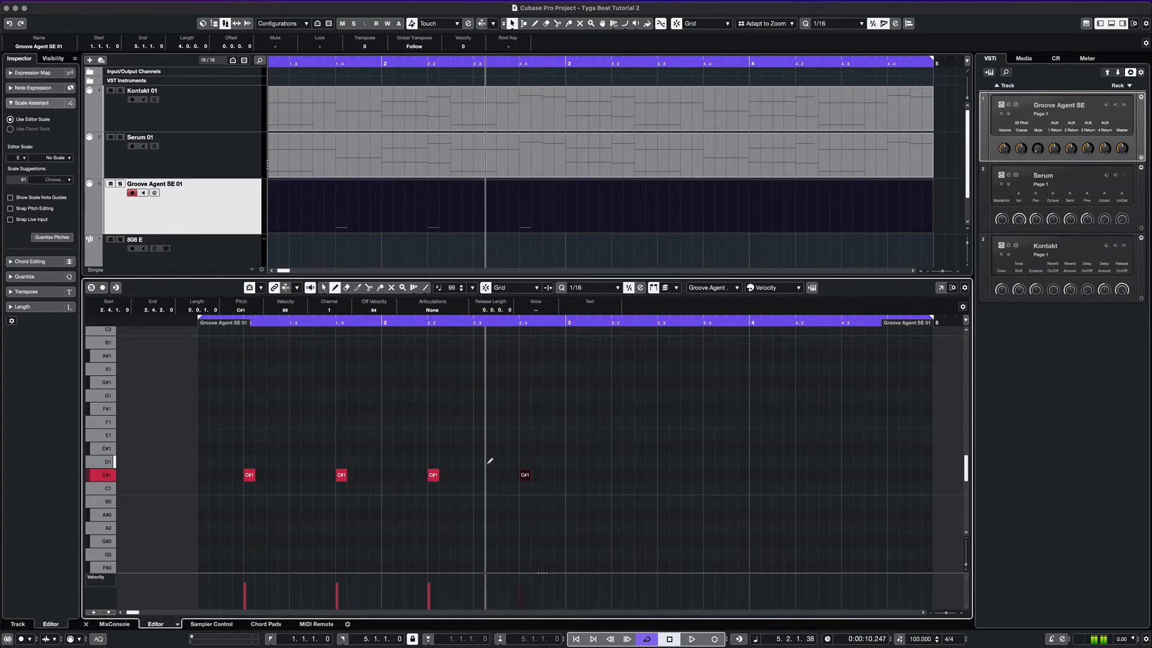
scroll(486, 463, "down", 1)
key("1")
- Copy the four C#1 snare notes and paste them on beats 2 and 4 of bars 3 and 4
left_click_drag(276, 437, 577, 497)
key("super+c")
left_click(593, 320)
key("super+v")
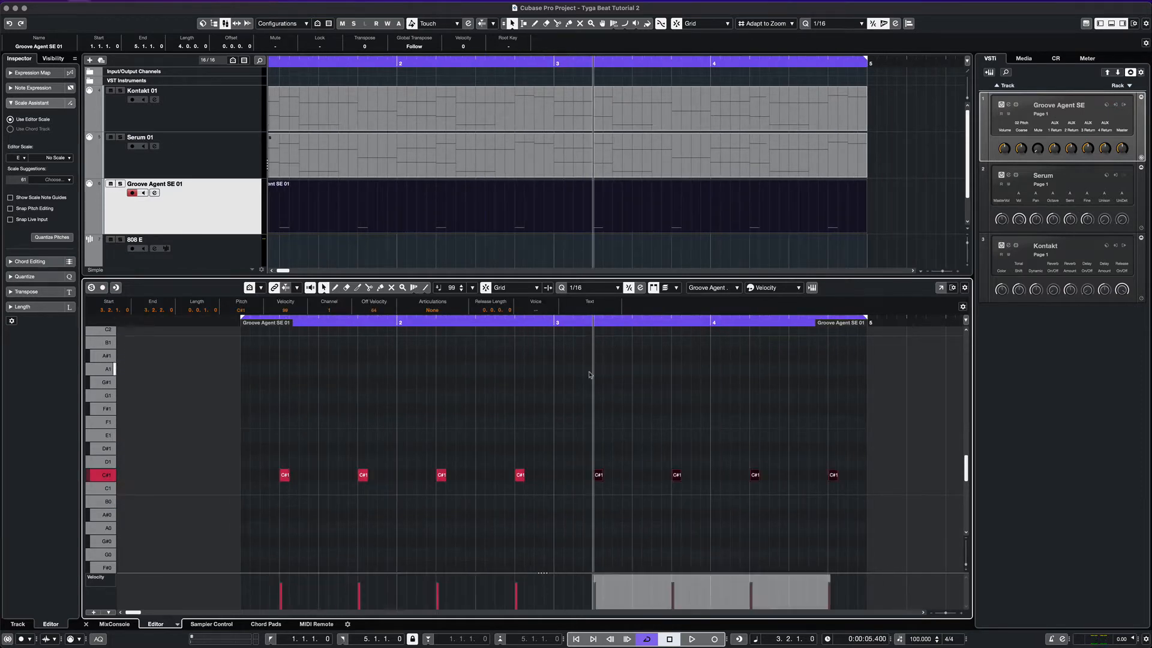
left_click(589, 394)
- Play the melody with the snare pattern from bar 1, then return the playhead to the start
key("Home")
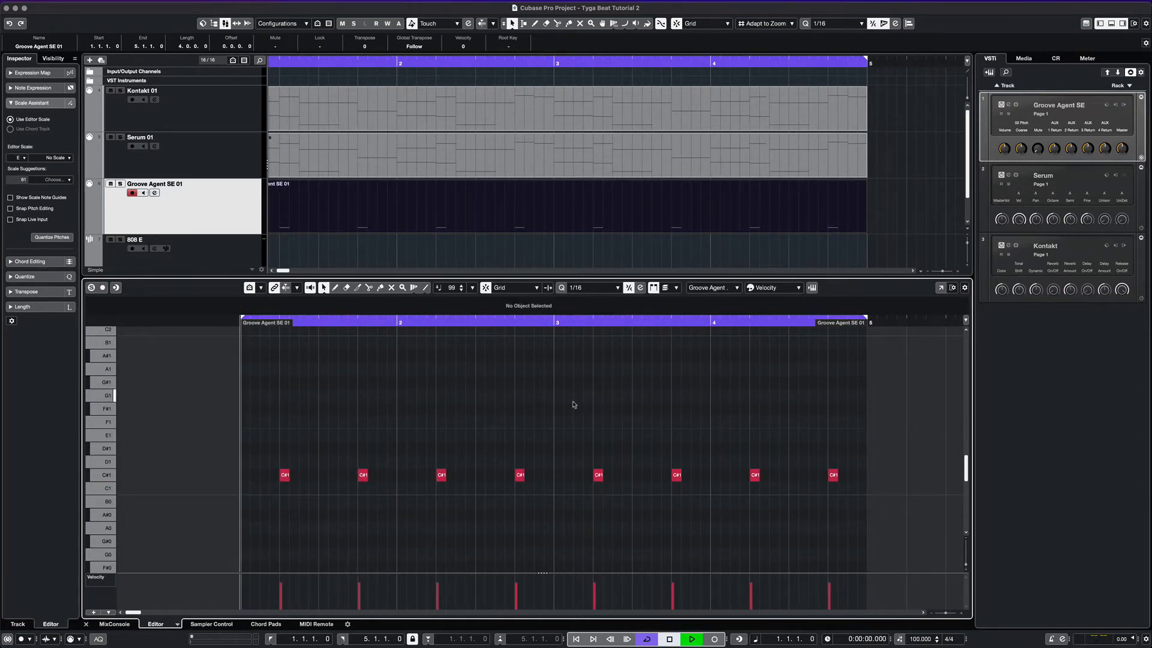
key("space")
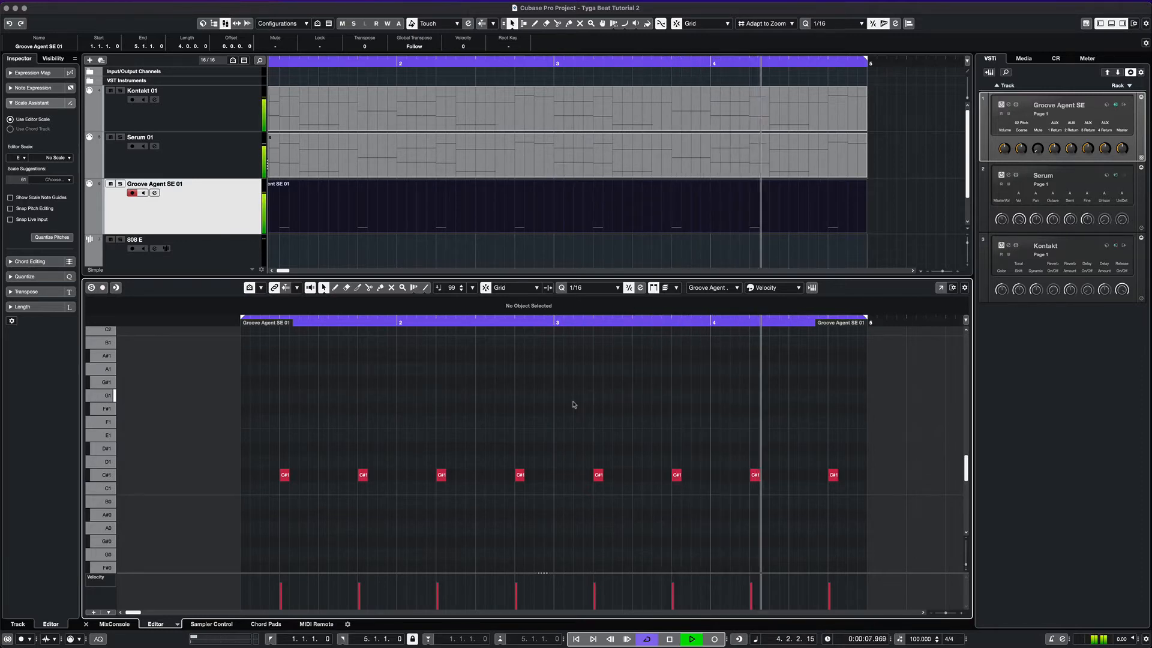
key("space")
key("Home")
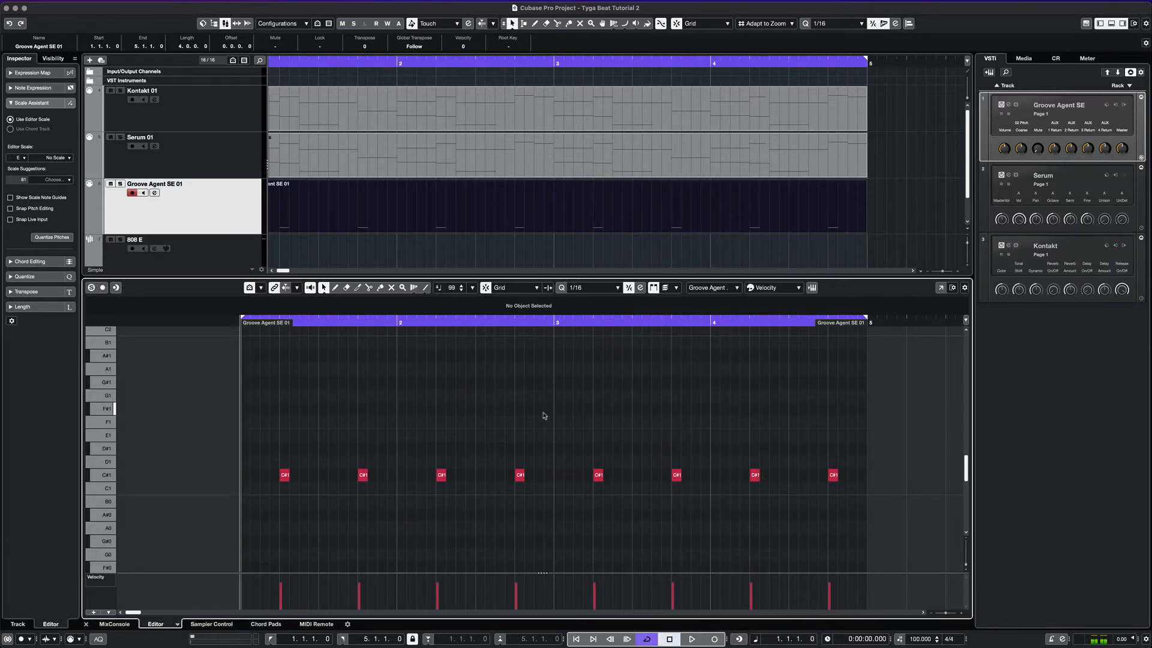
- Record C1 kick notes over the four-bar loop into the Groove Agent SE 01 part
scroll(373, 230, "left", 1)
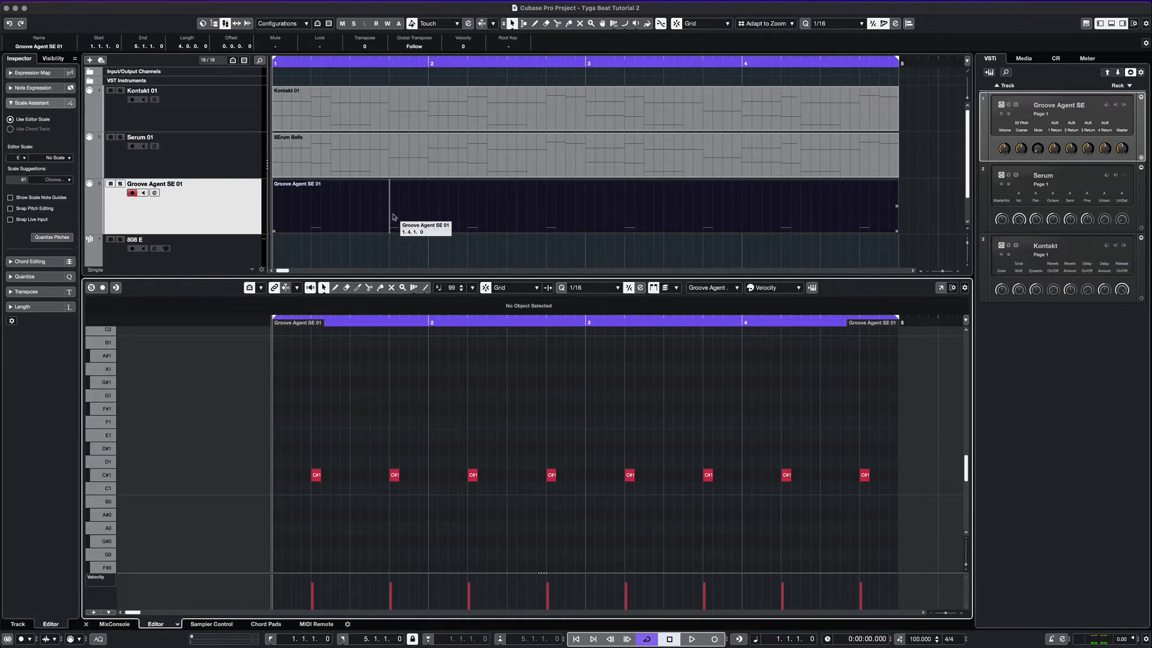
left_click(72, 639)
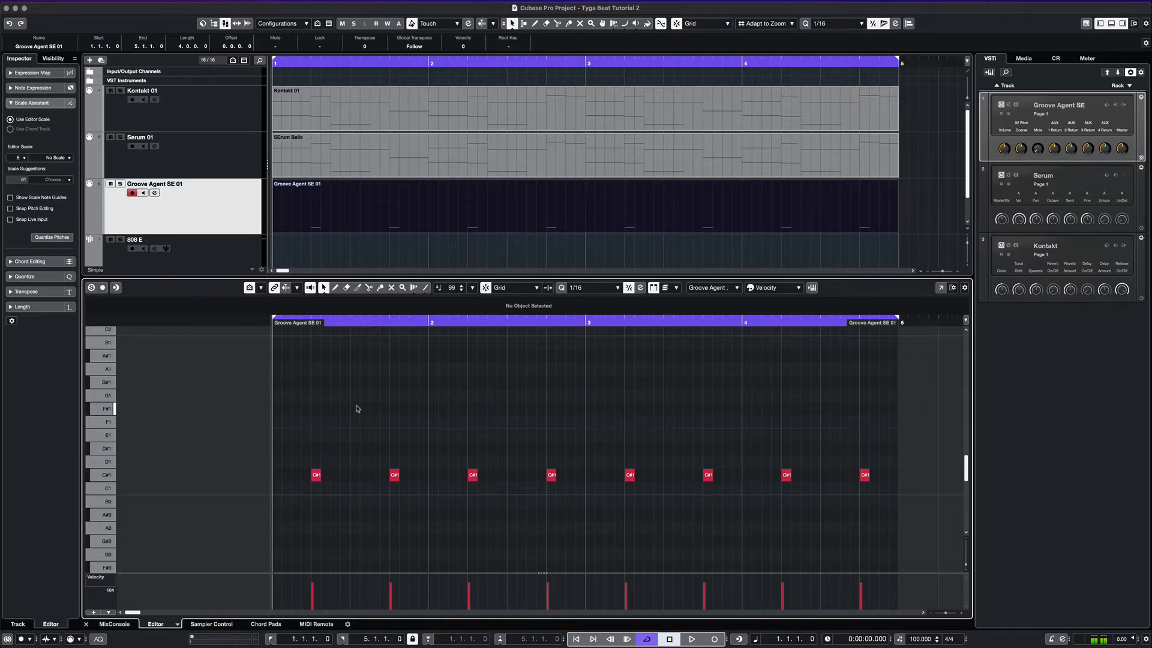
key("KP_Multiply")
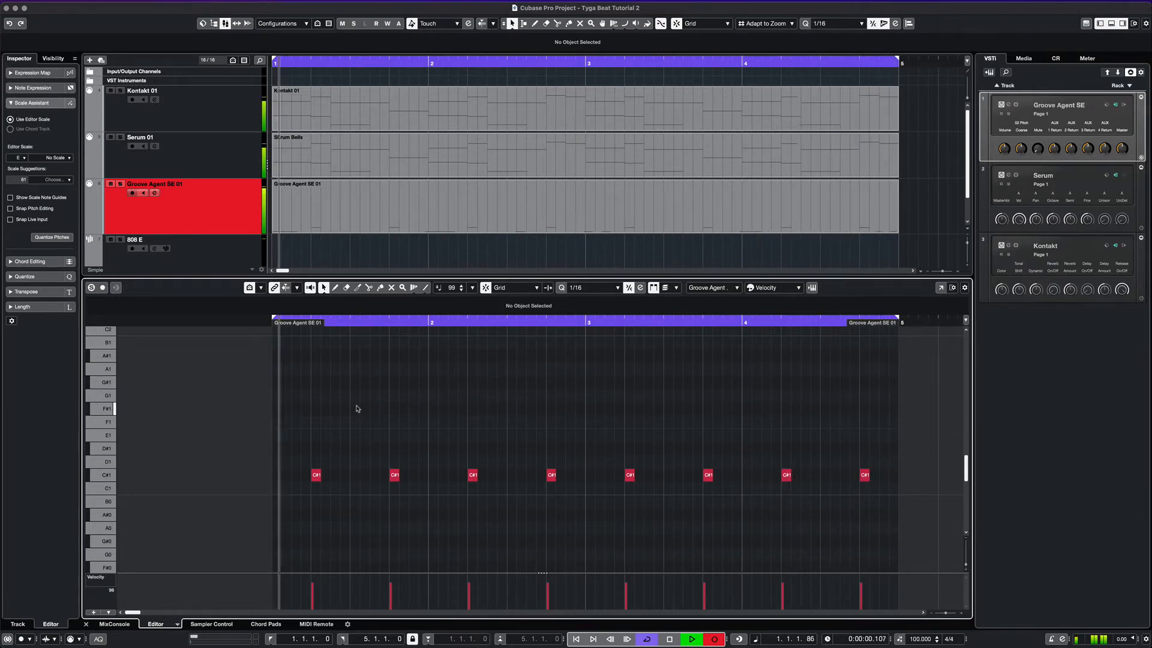
key("space")
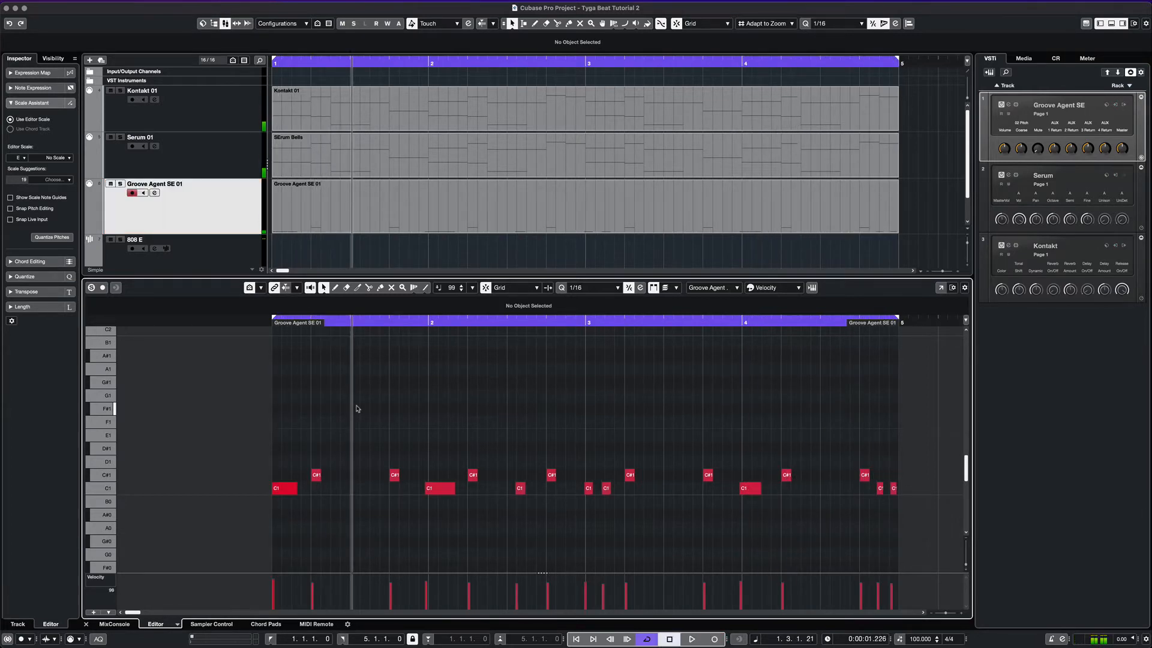
- Play back the recorded kicks and move the short C1 note in bar 2 onto beat 3
key("space")
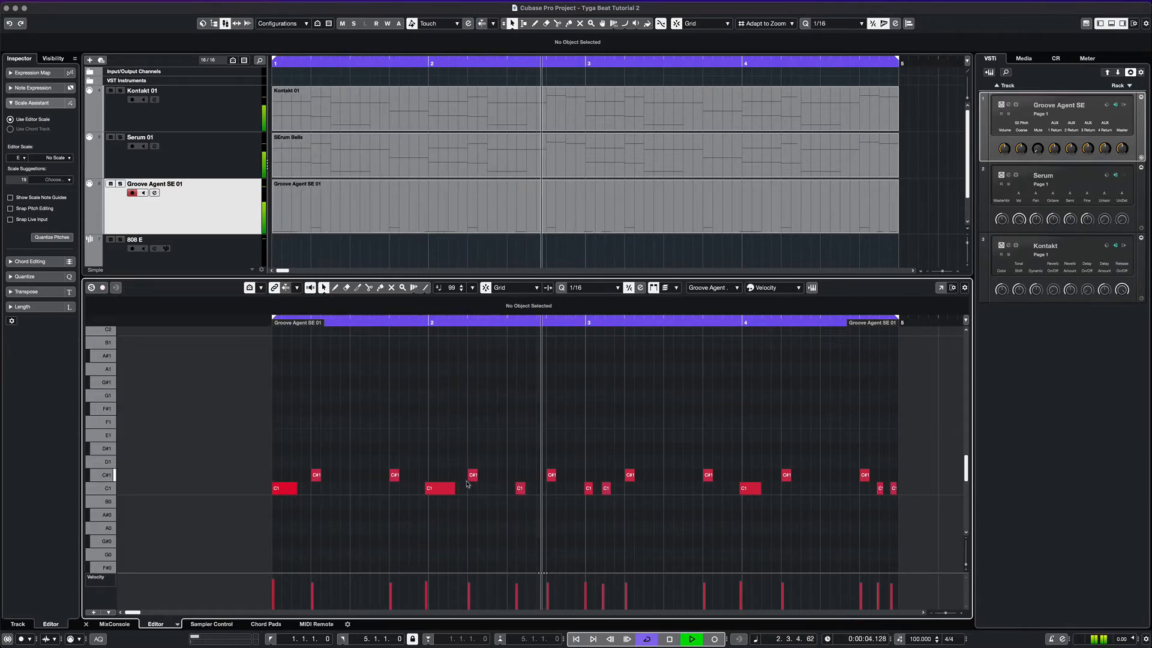
key("space")
left_click(520, 489)
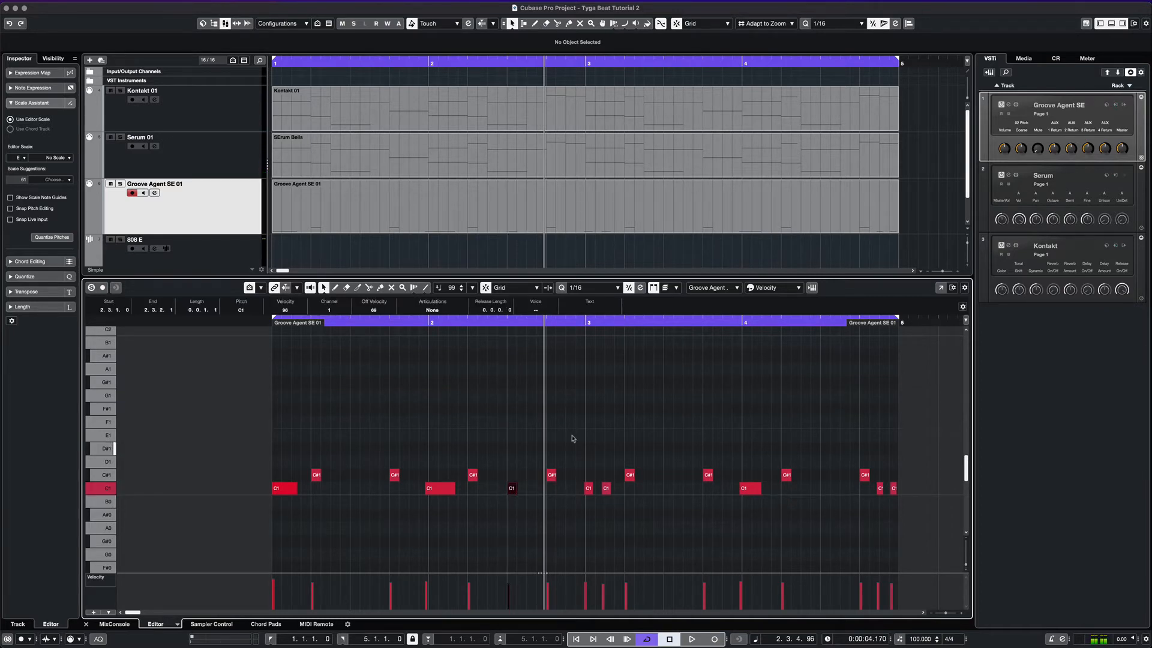
- Audition the D1 closed hi-hat and record D1 notes over the four-bar loop, starting from bar 1
left_click(108, 462)
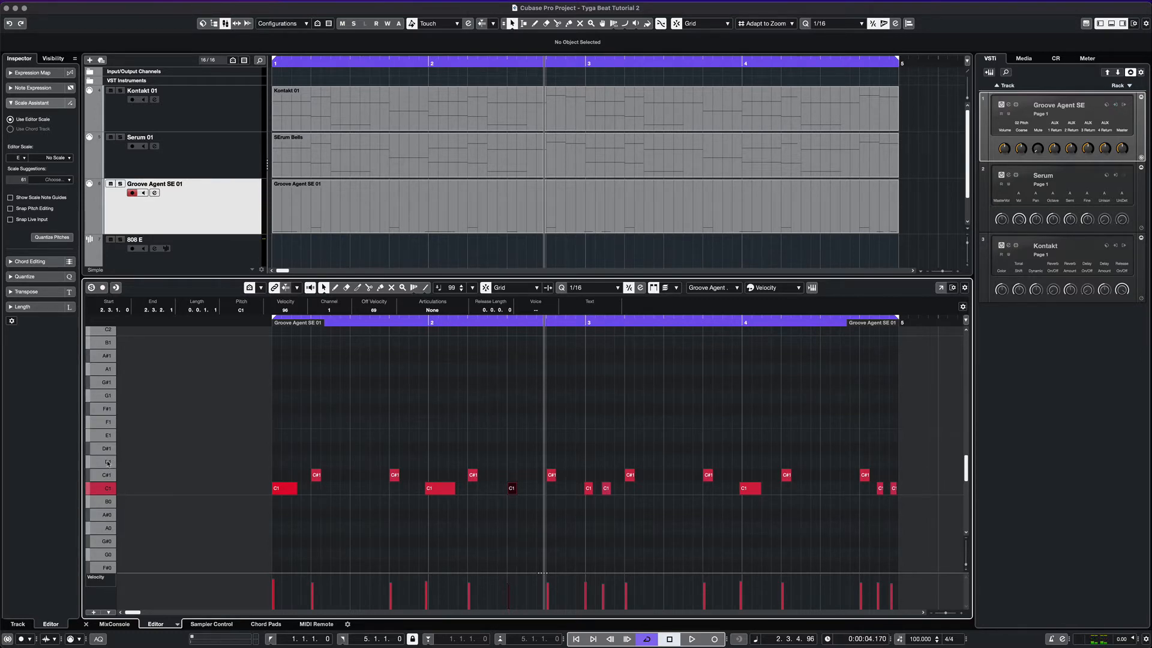
left_click(108, 462)
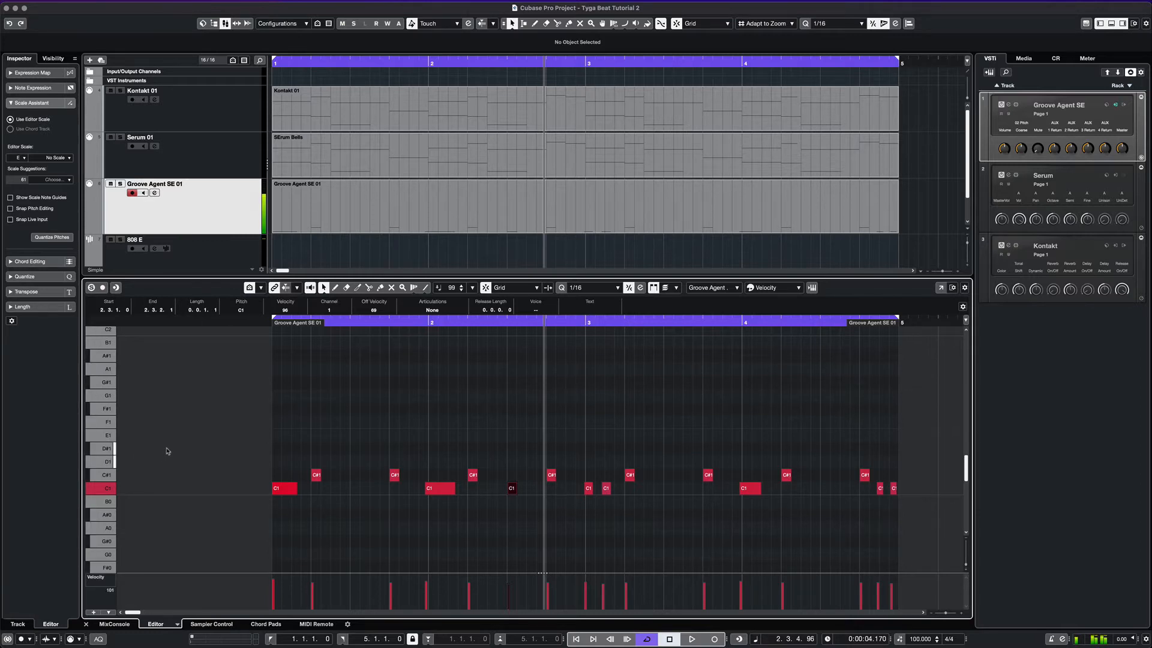
key("Home")
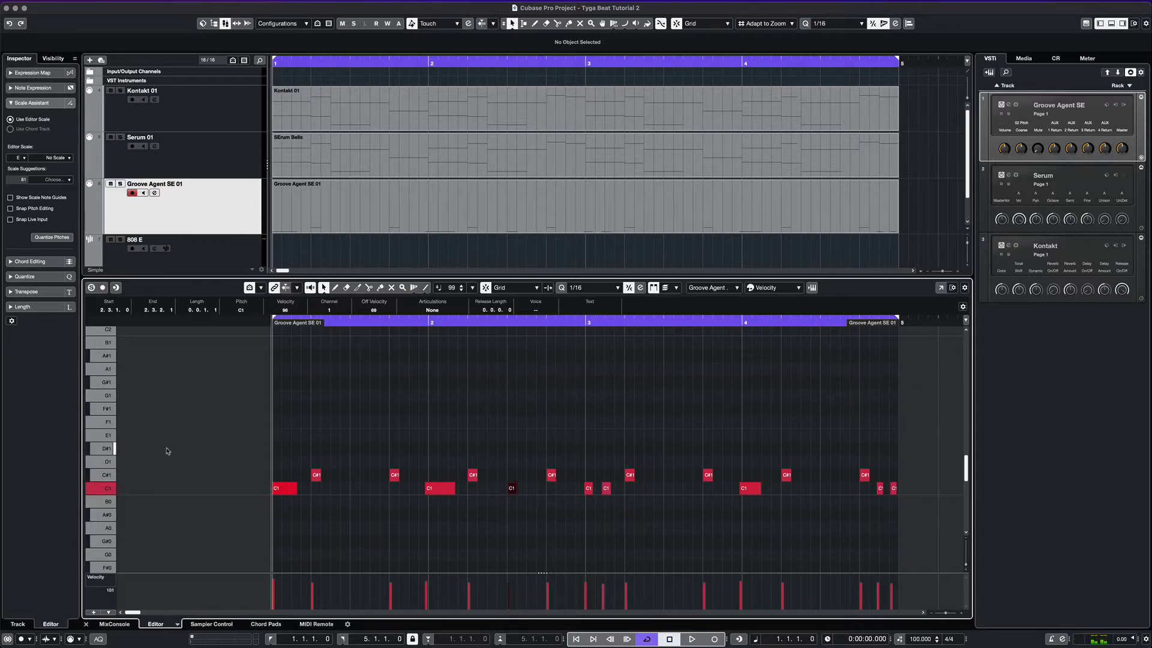
key("KP_Multiply")
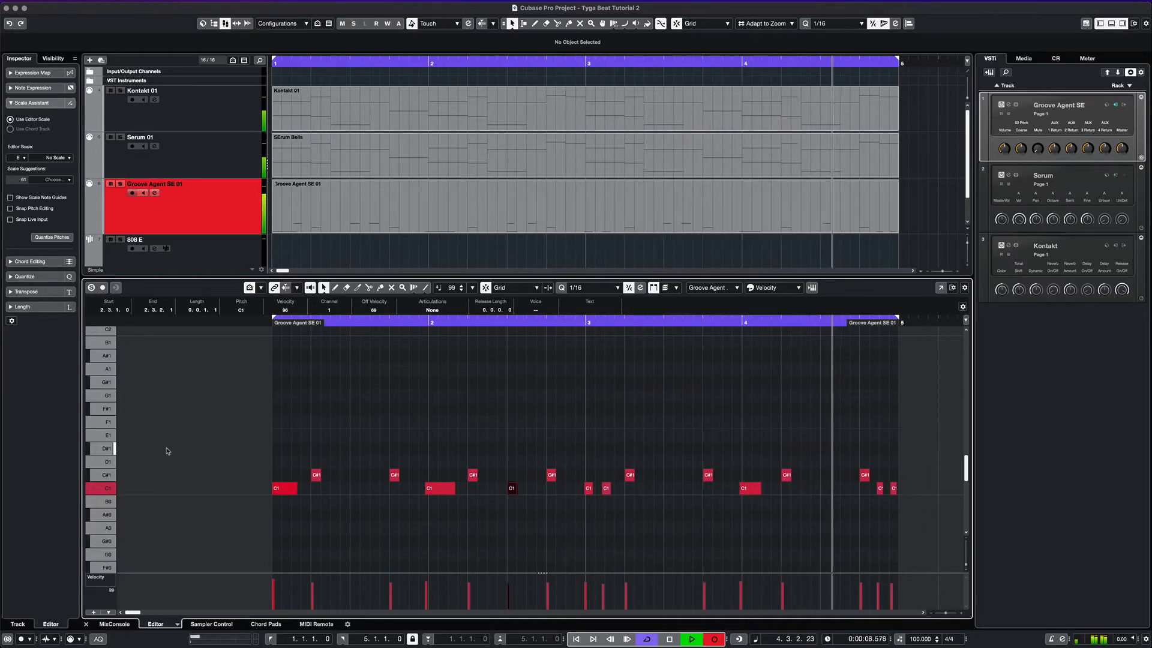
key("space")
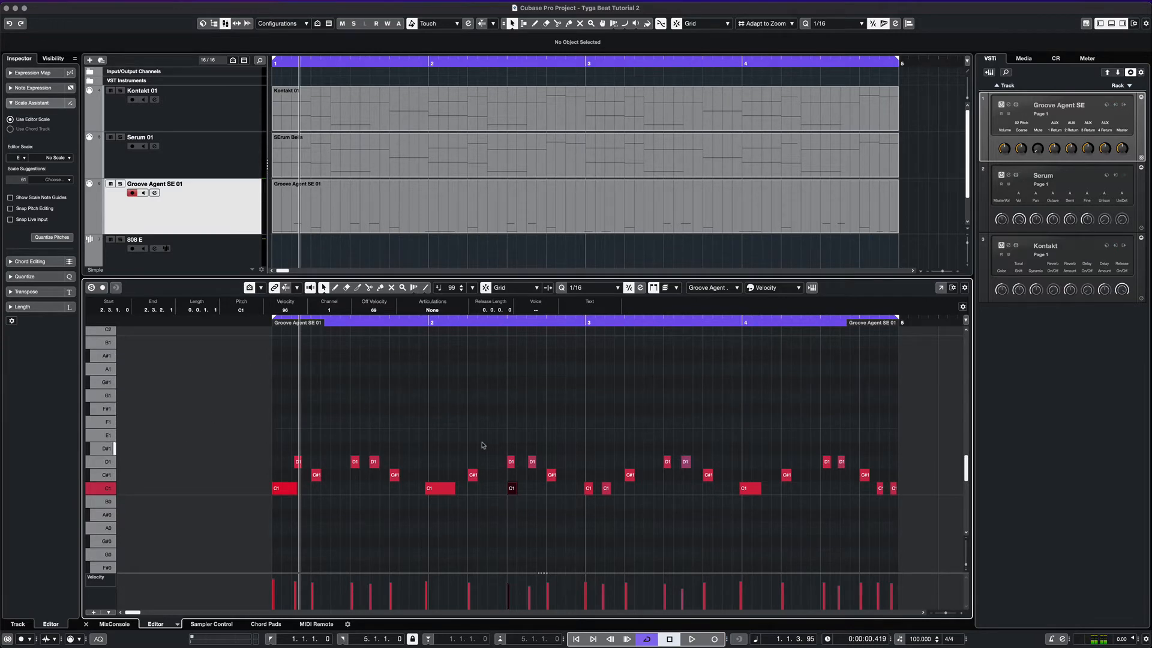
- Play back the hi-hats, then draw extra D1 notes at 2.4.3 and 3.4.3 in the Groove Agent SE 01 part
key("space")
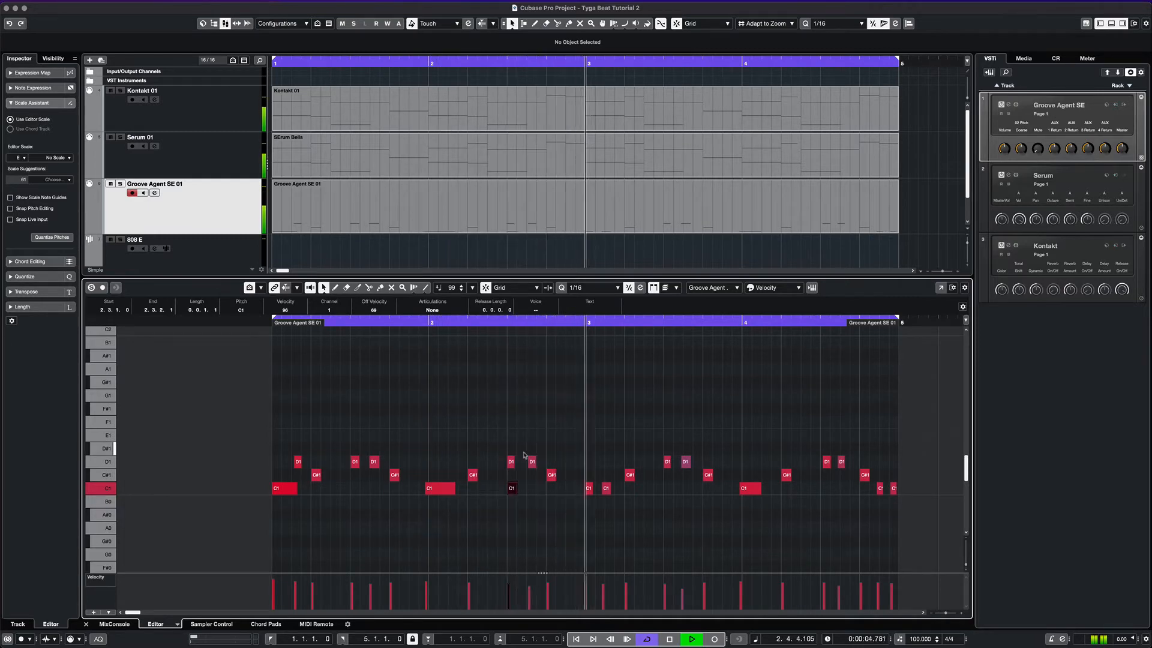
key("space")
key("8")
left_click(570, 461)
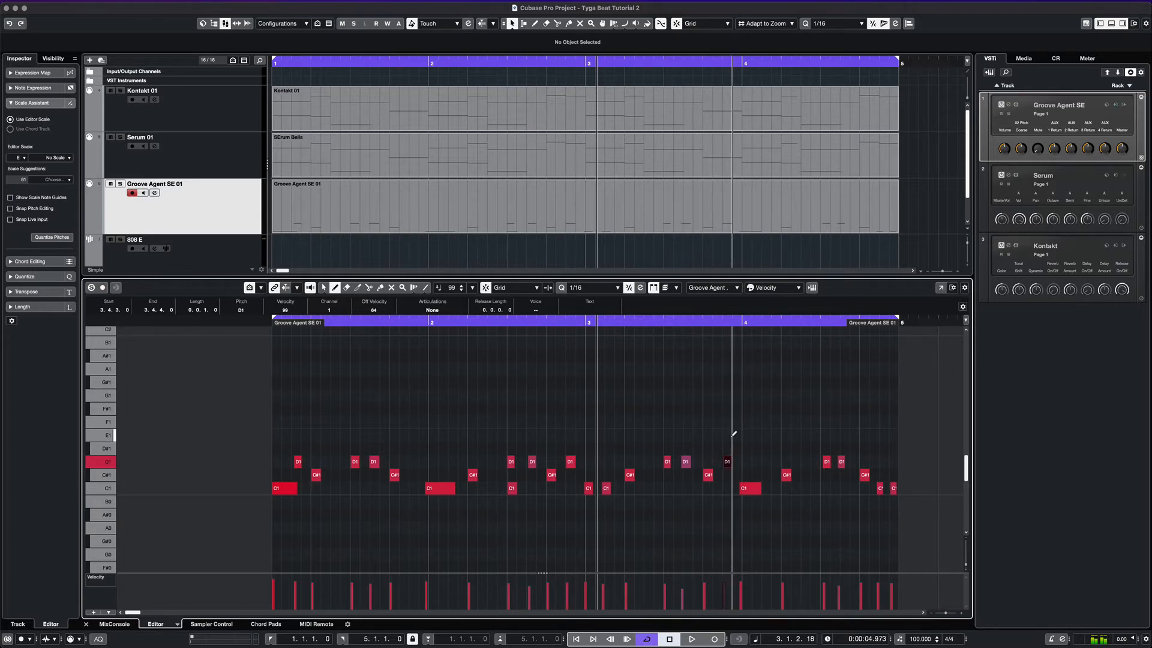
key("1")
- Audition the drum sounds between E1 and G1, and play back the Drums 1 pattern with the melody
left_click(109, 439)
left_click(110, 439)
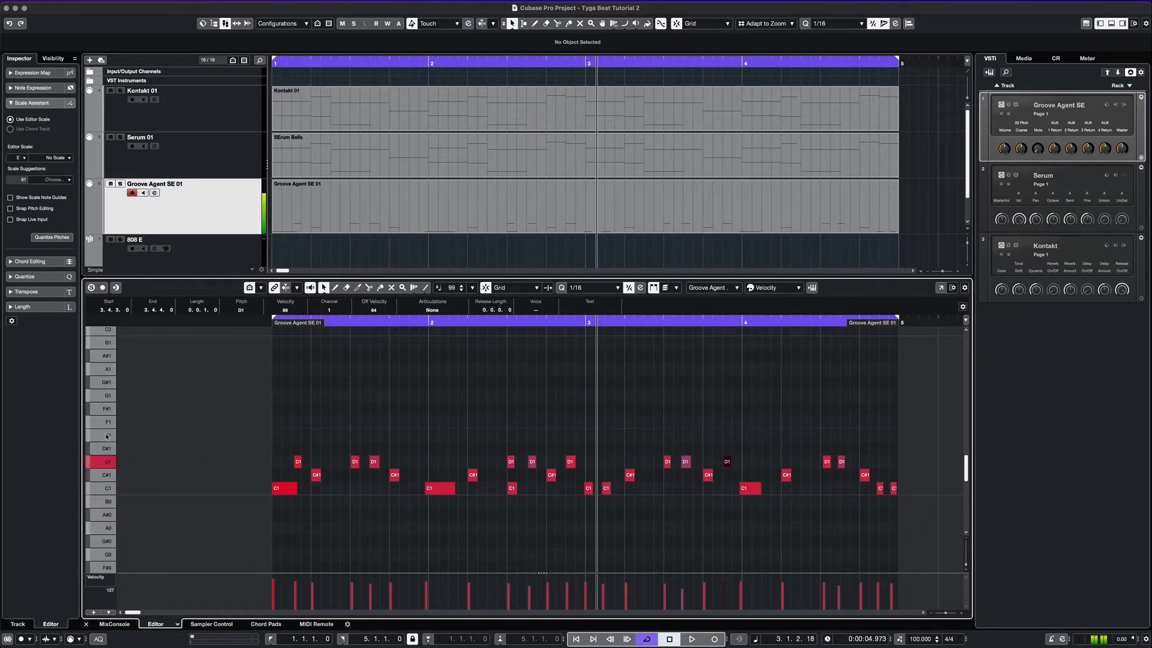
left_click(108, 428)
left_click(108, 427)
left_click(108, 397)
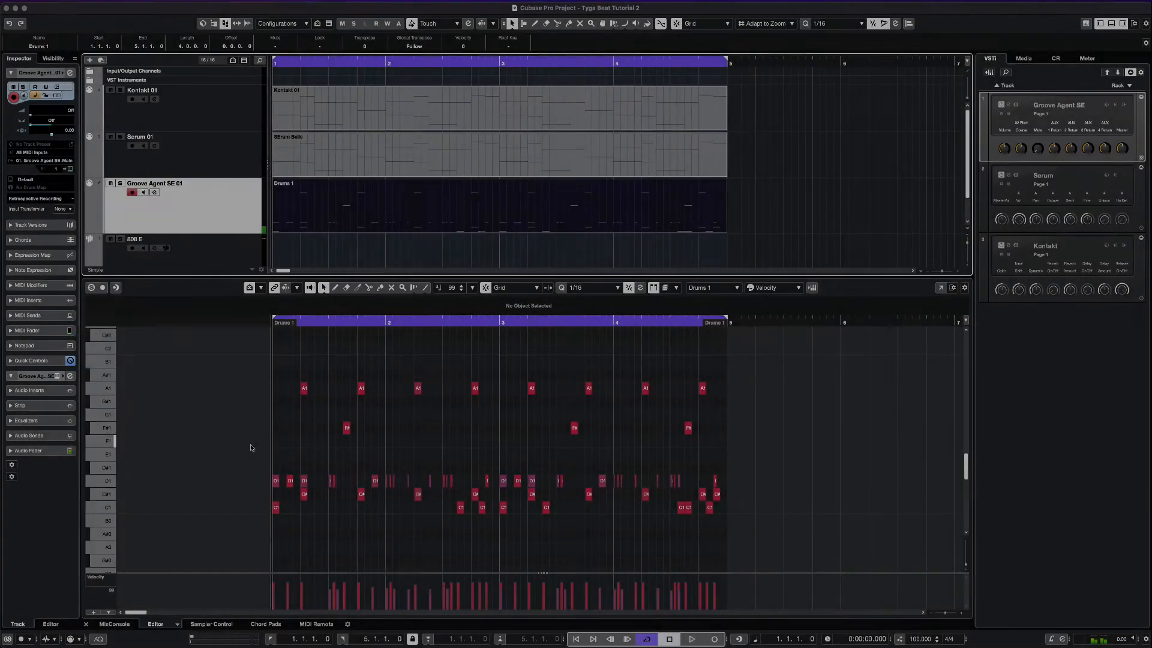
key("space")
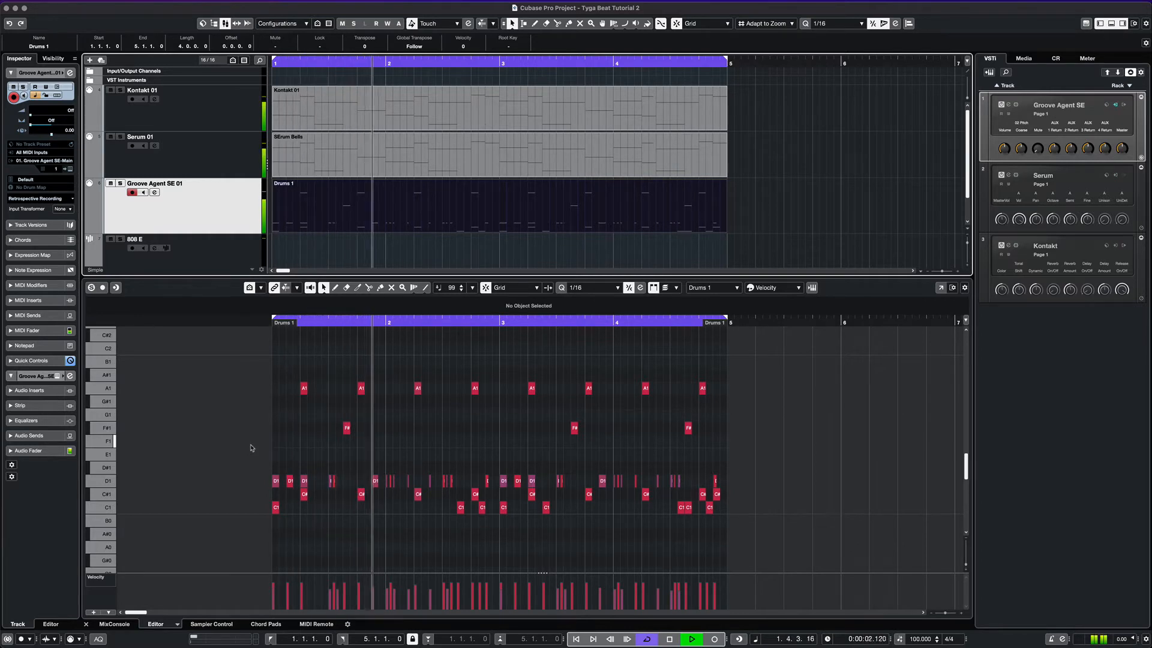
key("space")
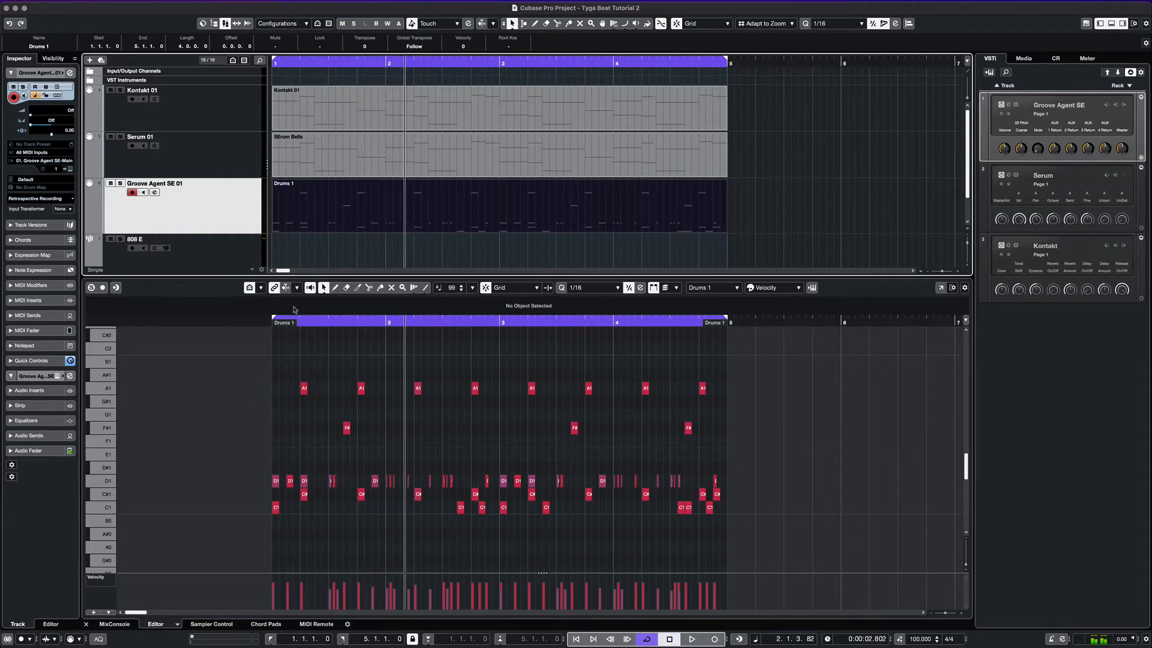
- Create a four-bar part from bar 1 on the 808 E track and open it for note editing
scroll(424, 248, "down", 1)
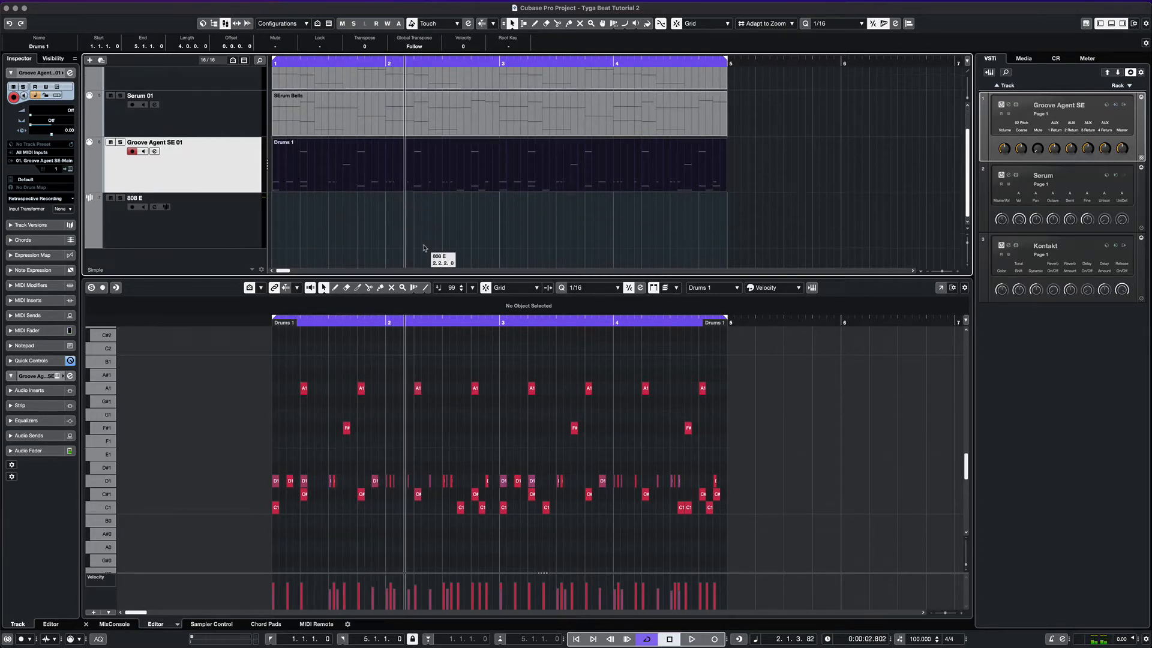
left_click(221, 233)
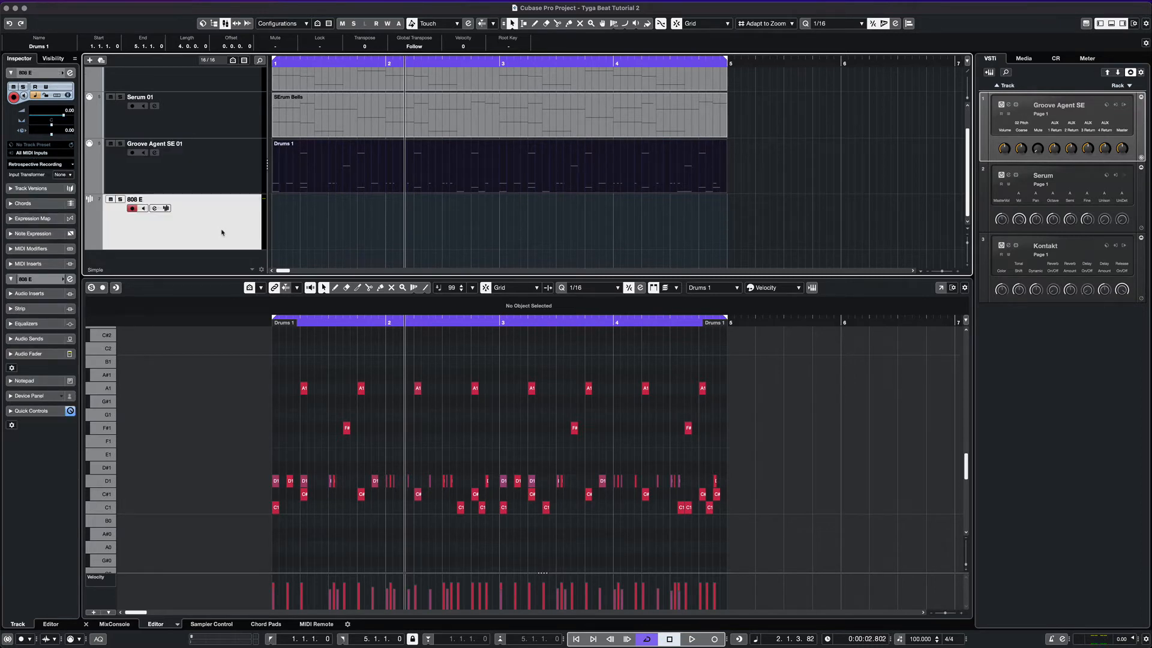
key("space")
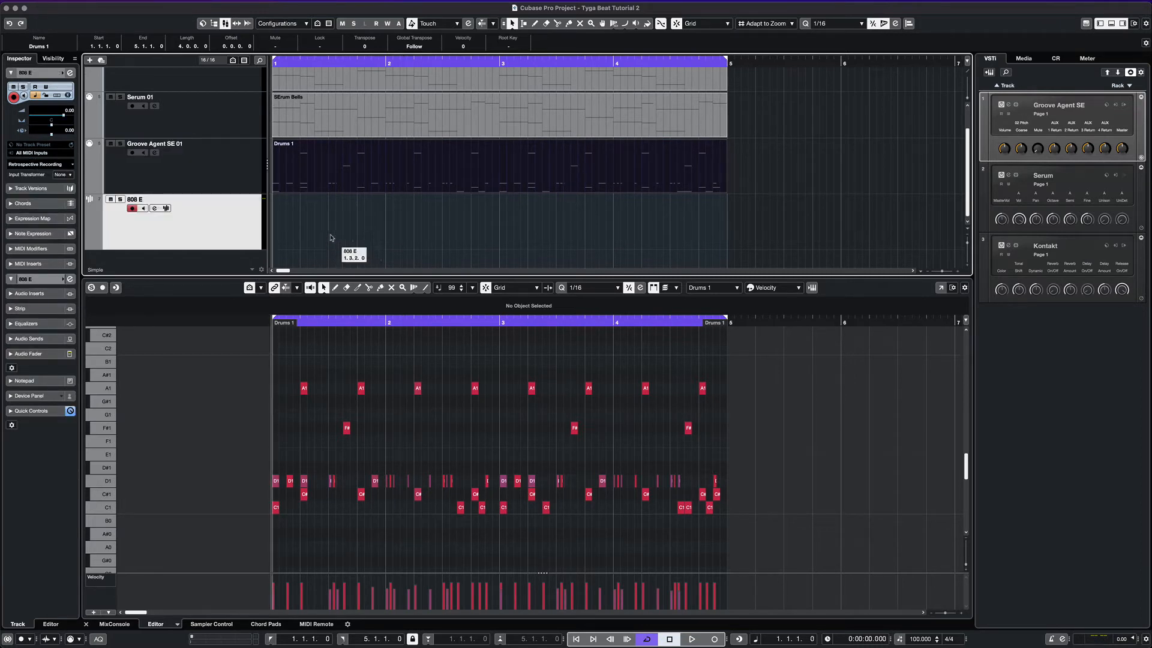
double_click(300, 225)
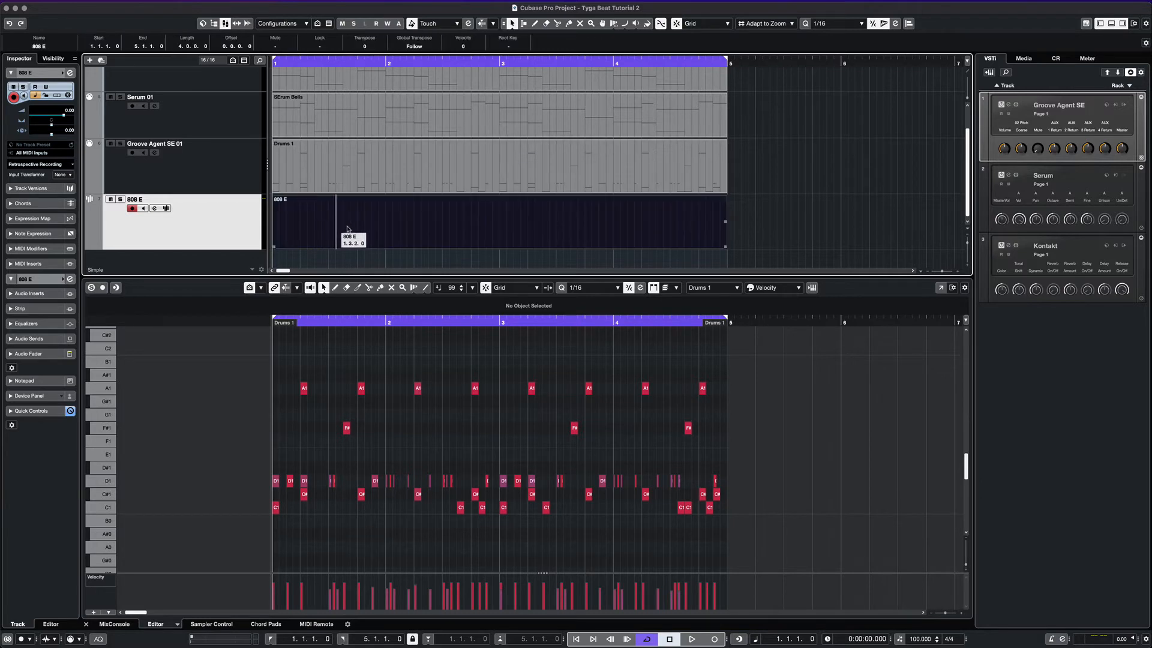
left_click(392, 232)
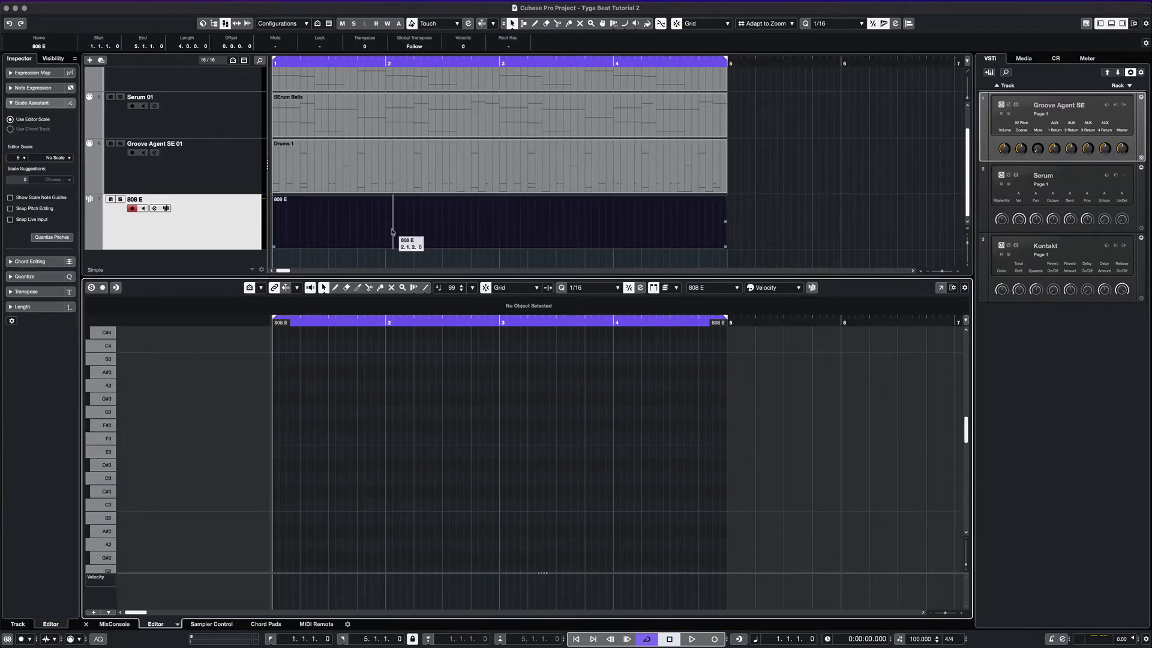
- Audition the 808 sample on its E3 root key in Sampler Control and from the part's piano keyboard
left_click(213, 625)
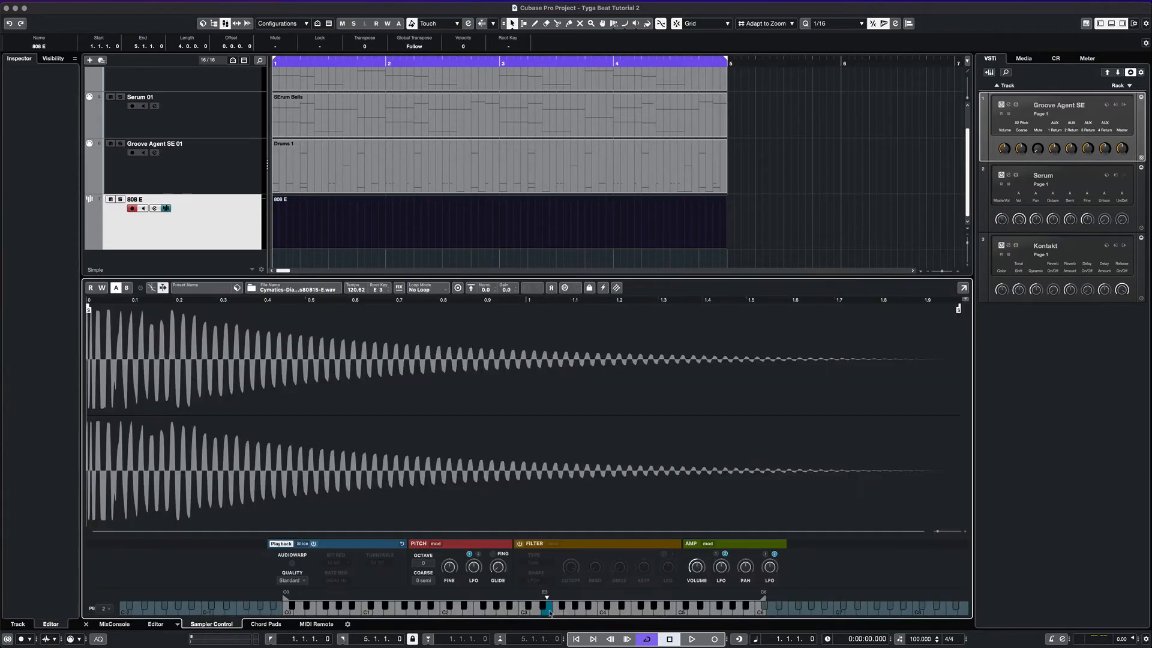
left_click(547, 611)
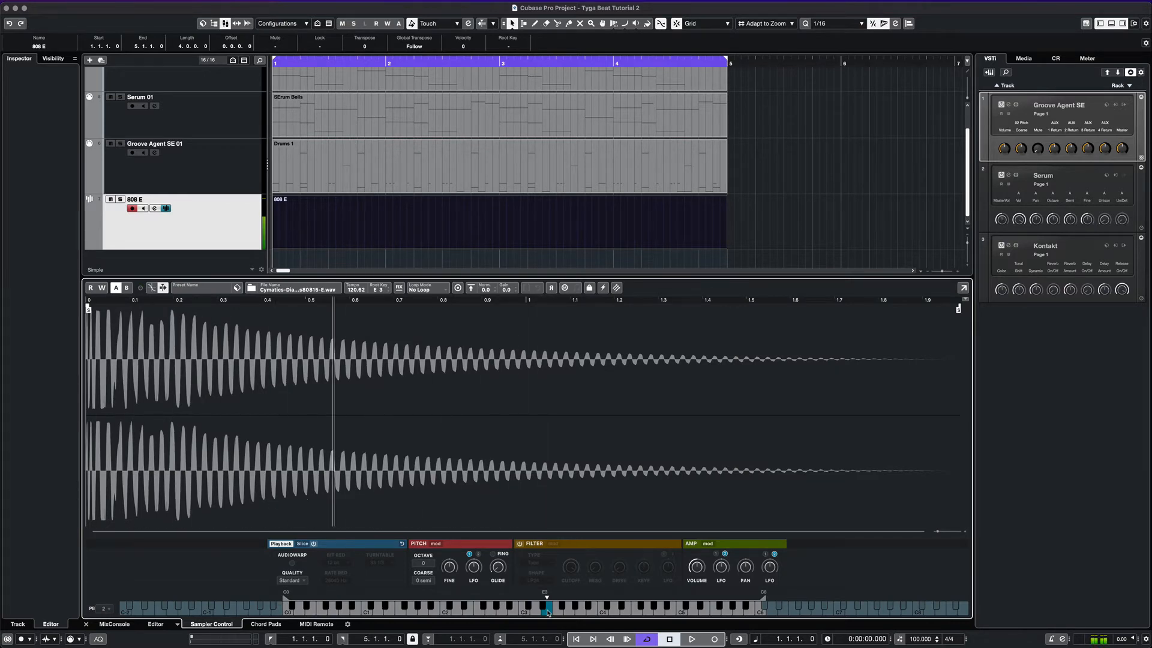
left_click(547, 611)
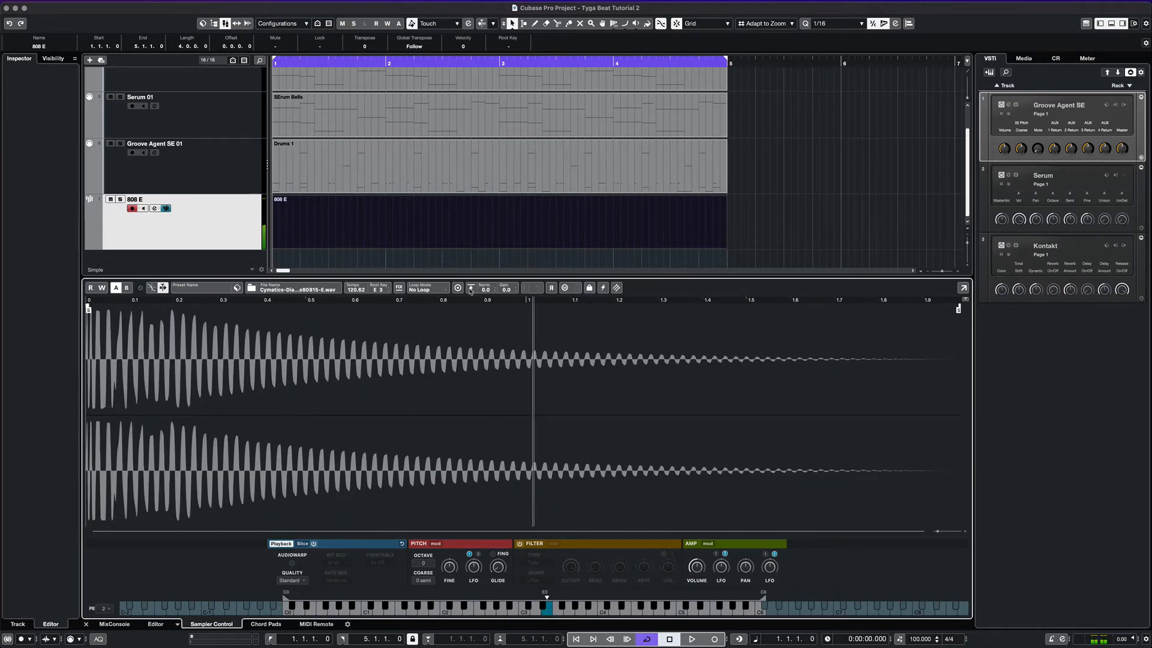
double_click(457, 226)
left_click(109, 453)
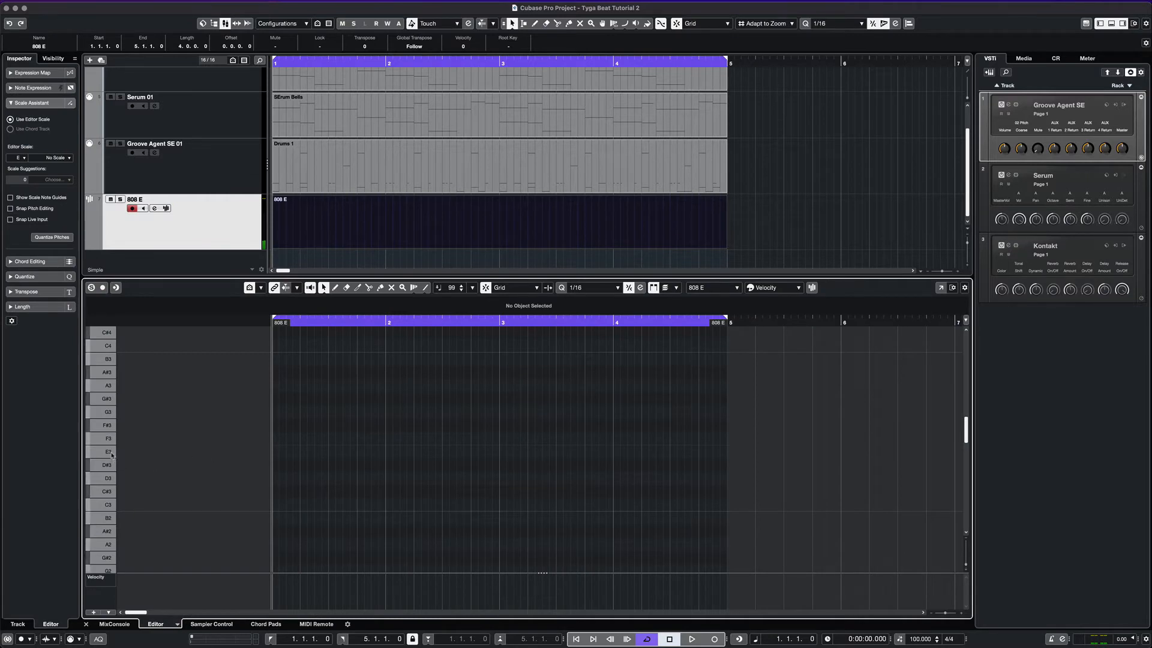
left_click(110, 453)
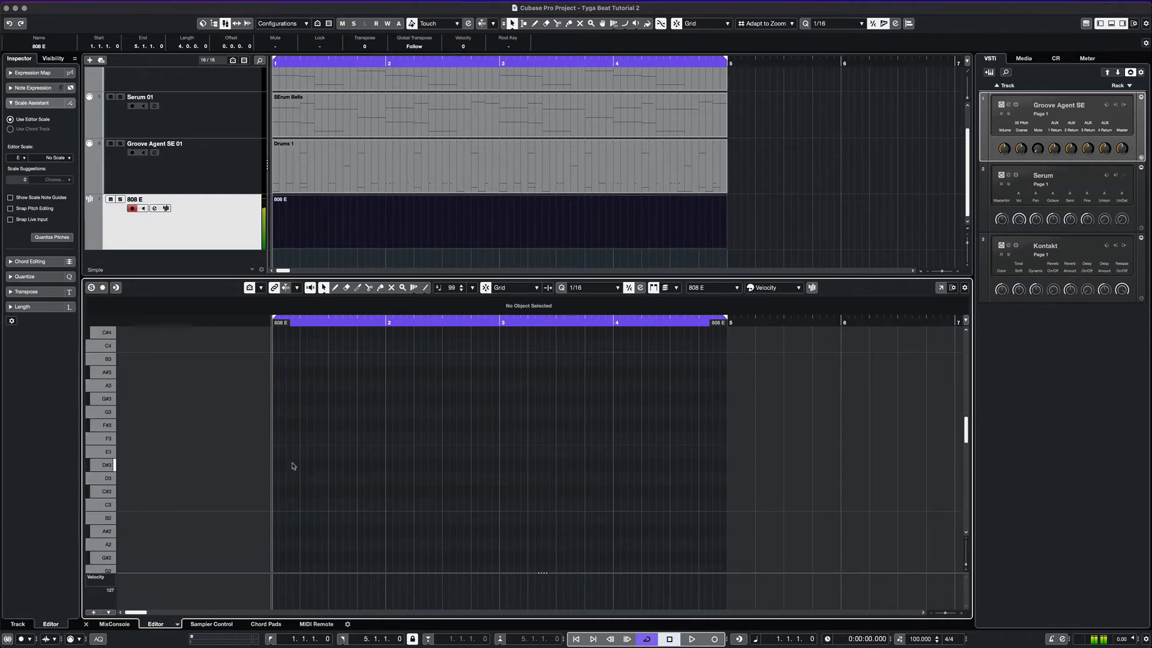
- Draw a short E3 note at the start of bar 1 and a longer second one, move the latter to beat 2, and play back
scroll(334, 470, "up", 5)
scroll(339, 471, "left", 3)
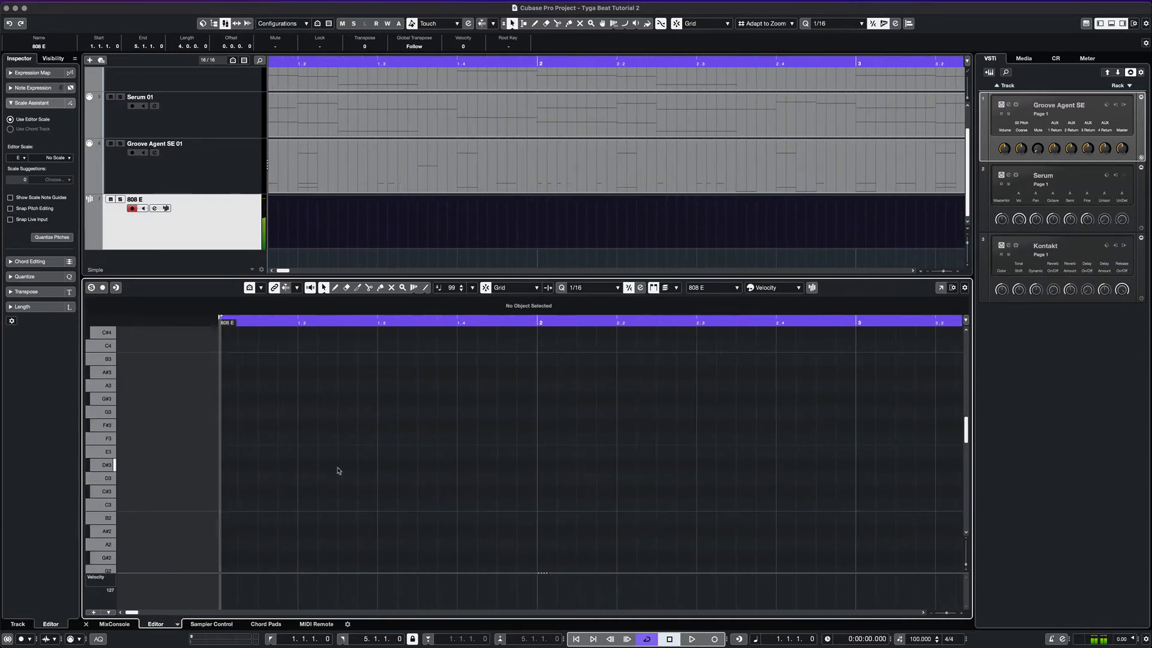
scroll(302, 468, "left", 2)
right_click(302, 466)
left_click(311, 467)
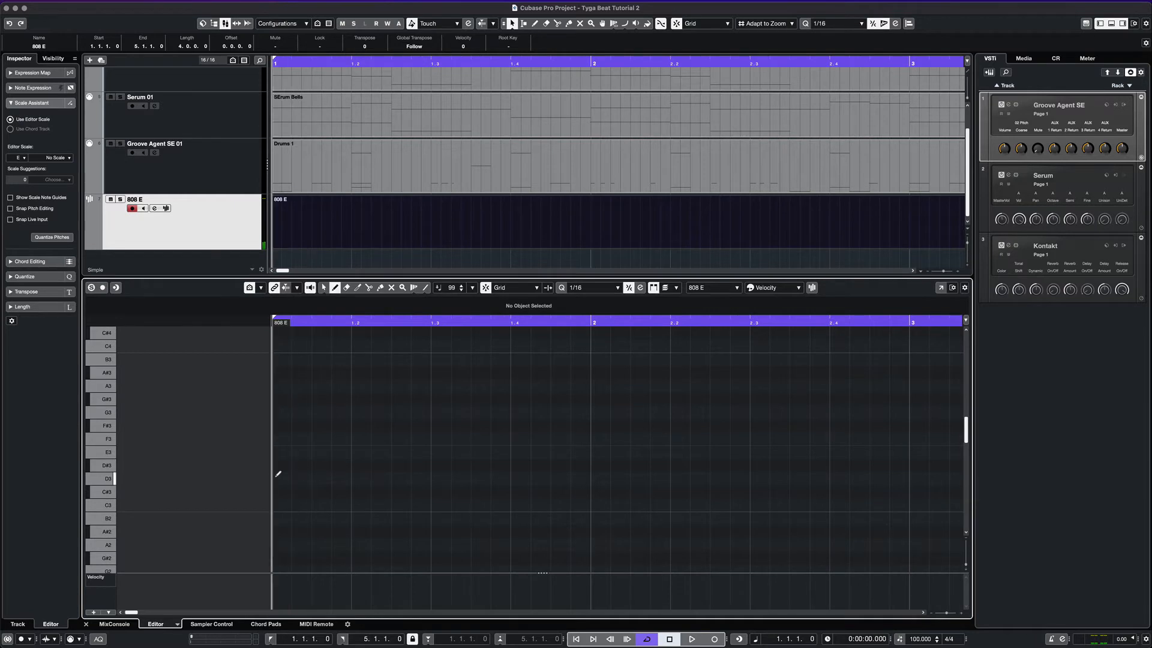
left_click(282, 449)
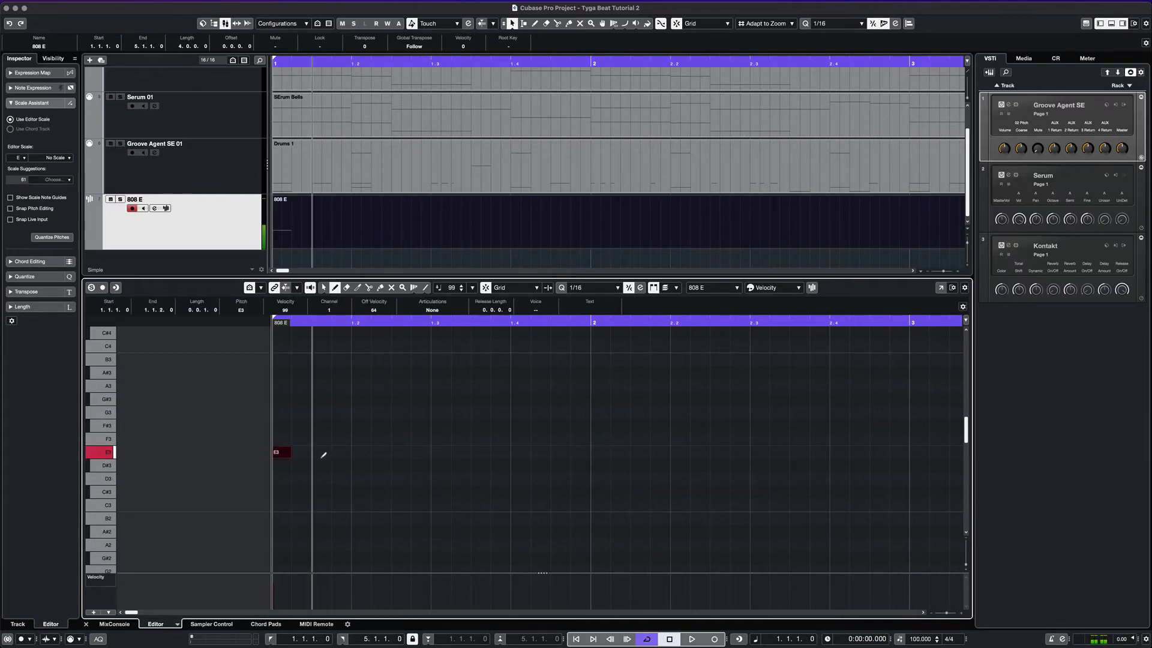
left_click_drag(319, 454, 409, 454)
key("space")
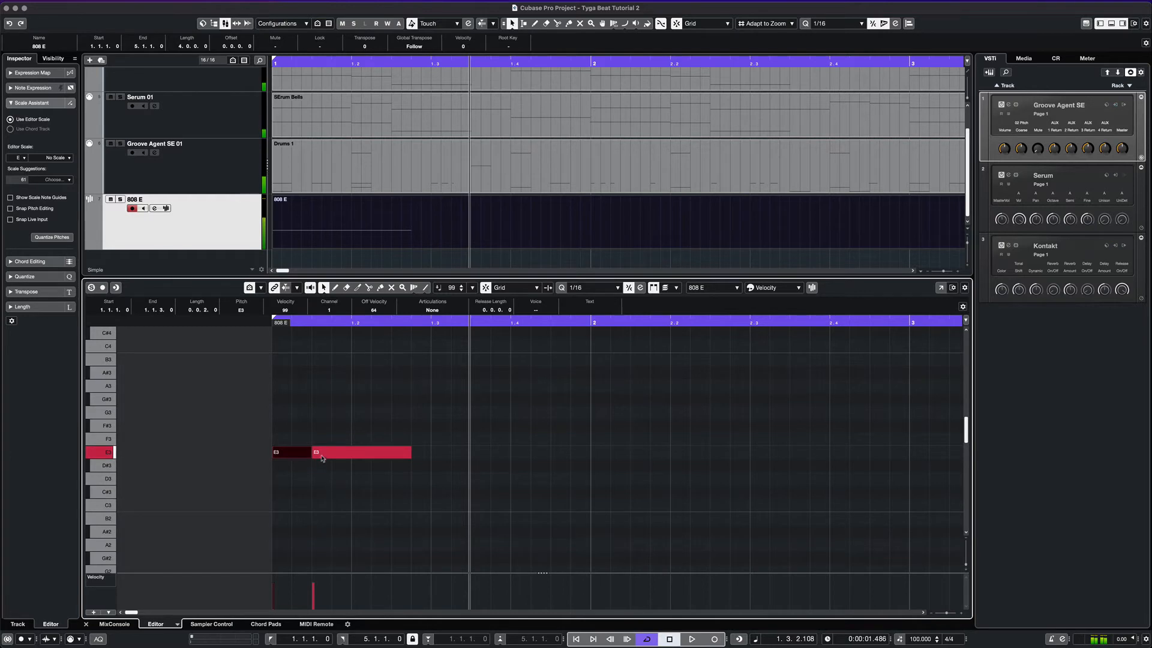
left_click_drag(322, 458, 355, 456)
key("space")
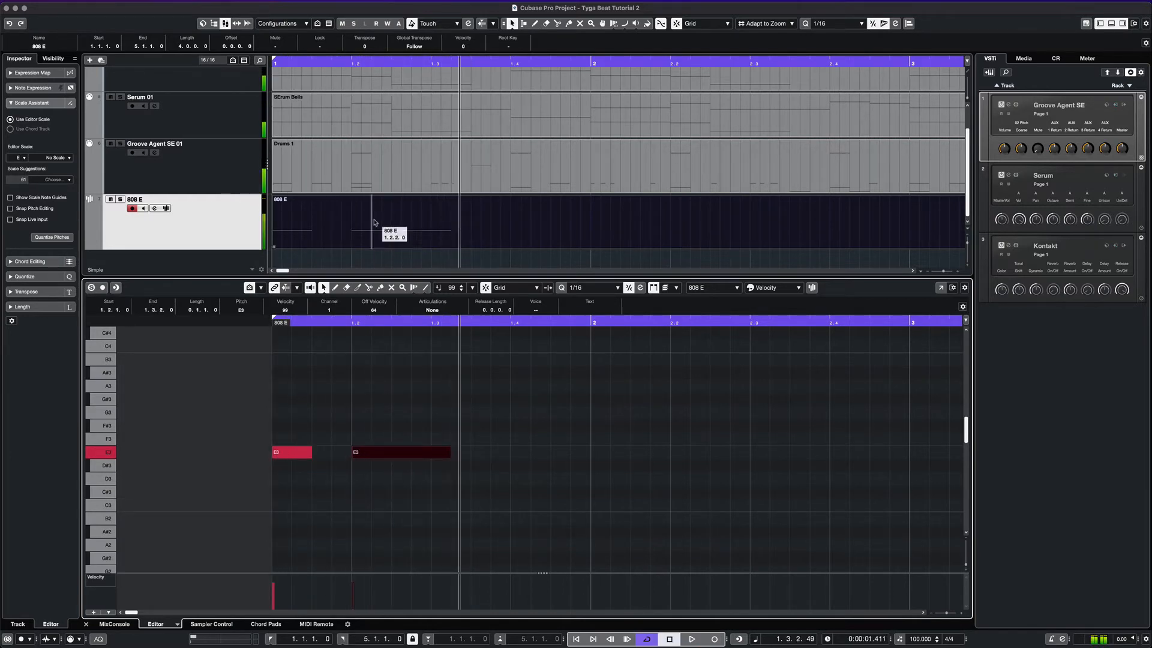
- Add a C1 kick note at 1.1.3 in the Drums 1 part
left_click(336, 176)
double_click(336, 176)
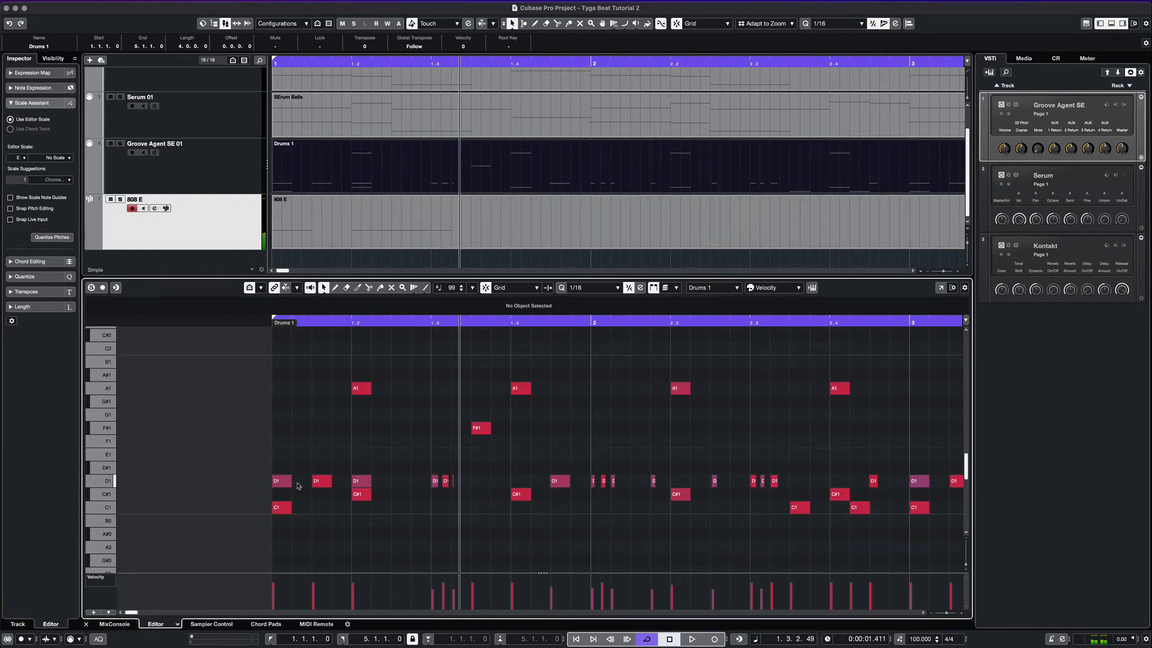
right_click(305, 496)
left_click(320, 500)
left_click(323, 506)
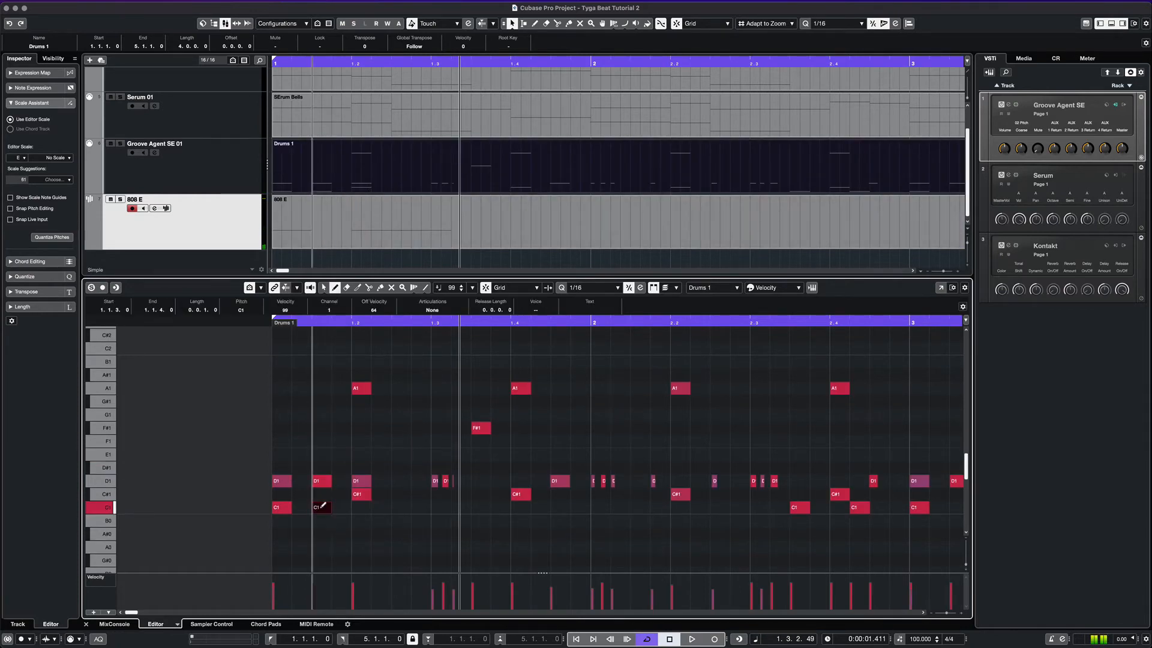
- Move the longer E3 note in the 808 E part to 1.1.3 to match the added kick, and play back
left_click(336, 237)
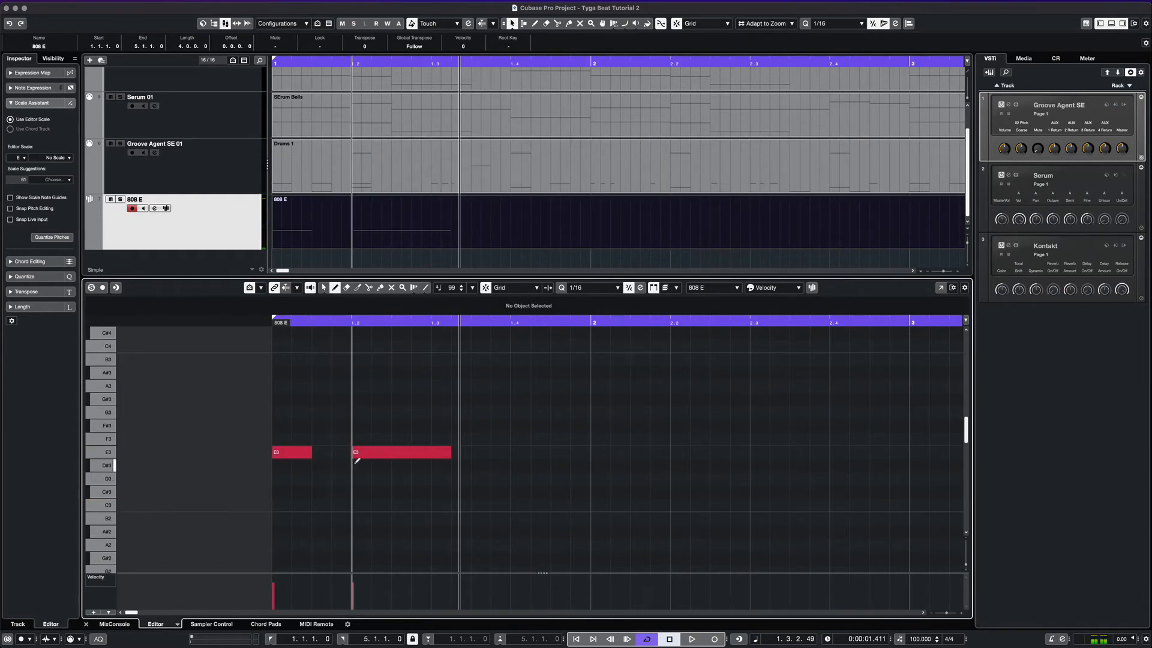
left_click_drag(366, 455, 325, 455)
key("space")
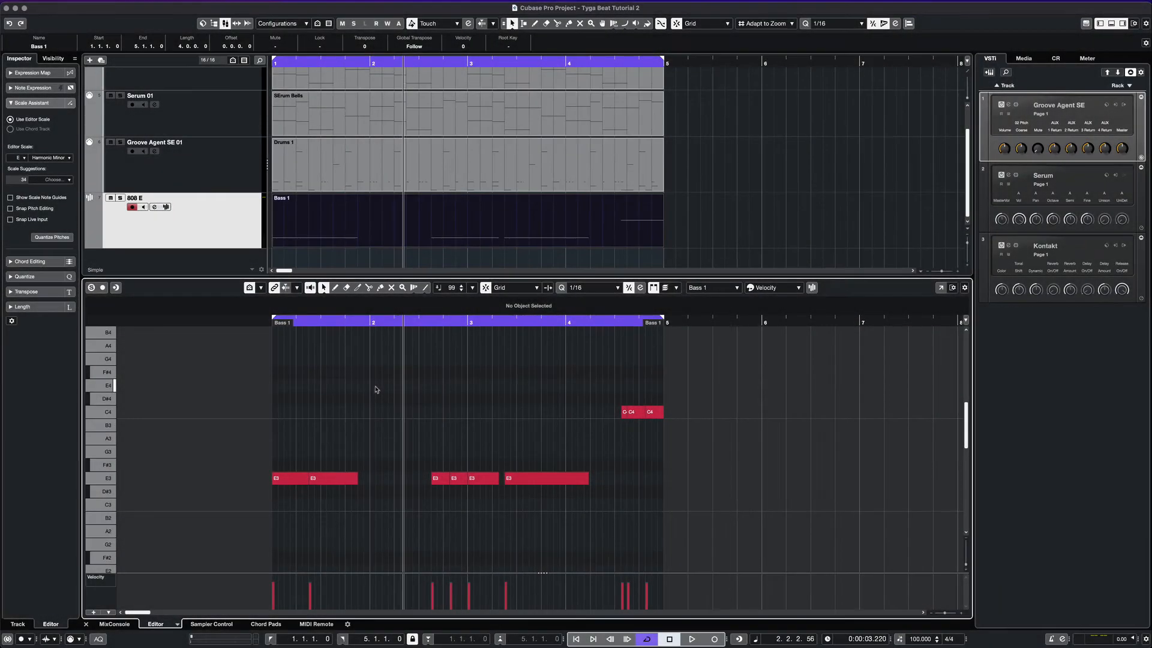
- Play the Bass 1 line with the full beat from bar 1, then stop playback
key("period")
key("space")
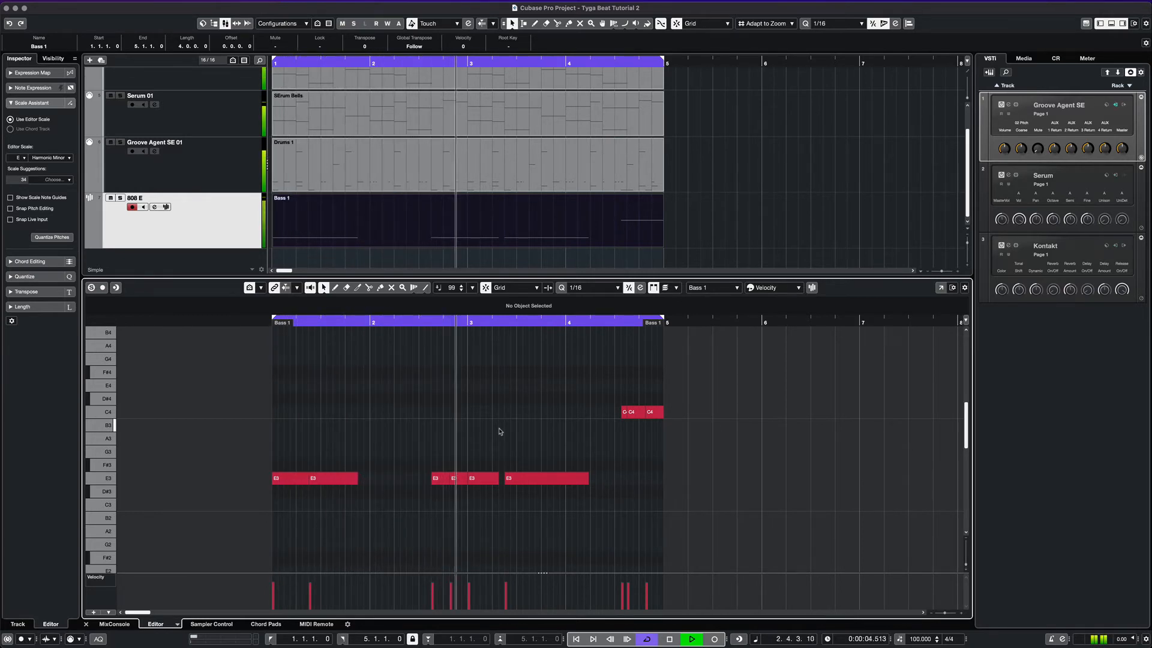
key("space")
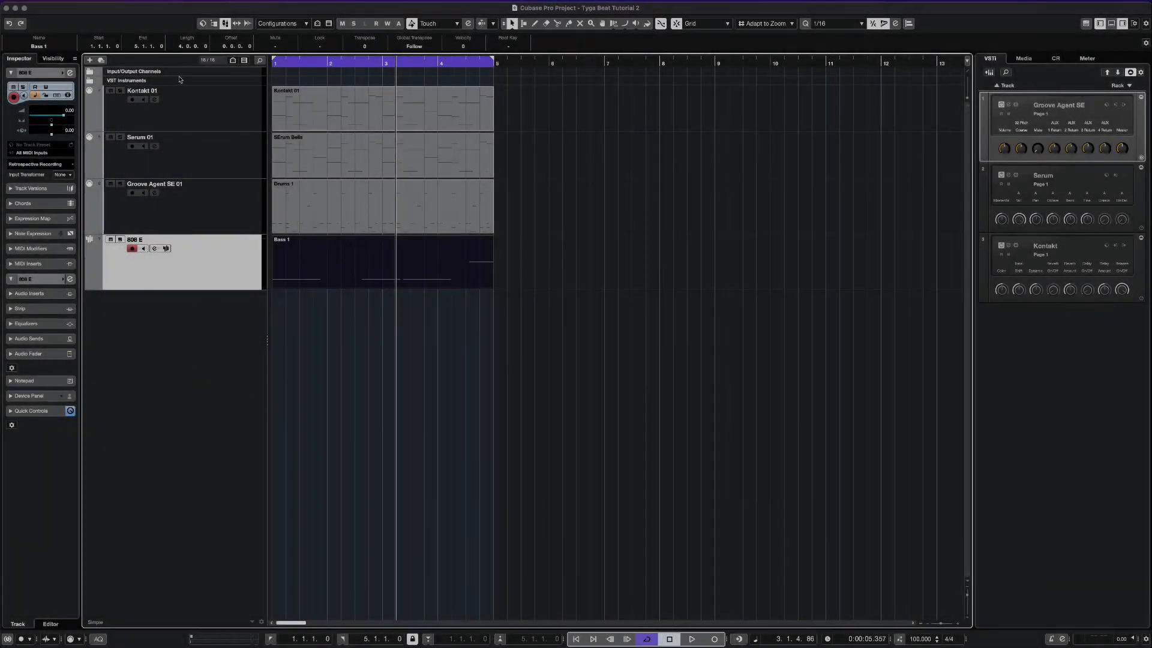
- Add an Arranger track directly below the Input/Output Channels folder
left_click(181, 72)
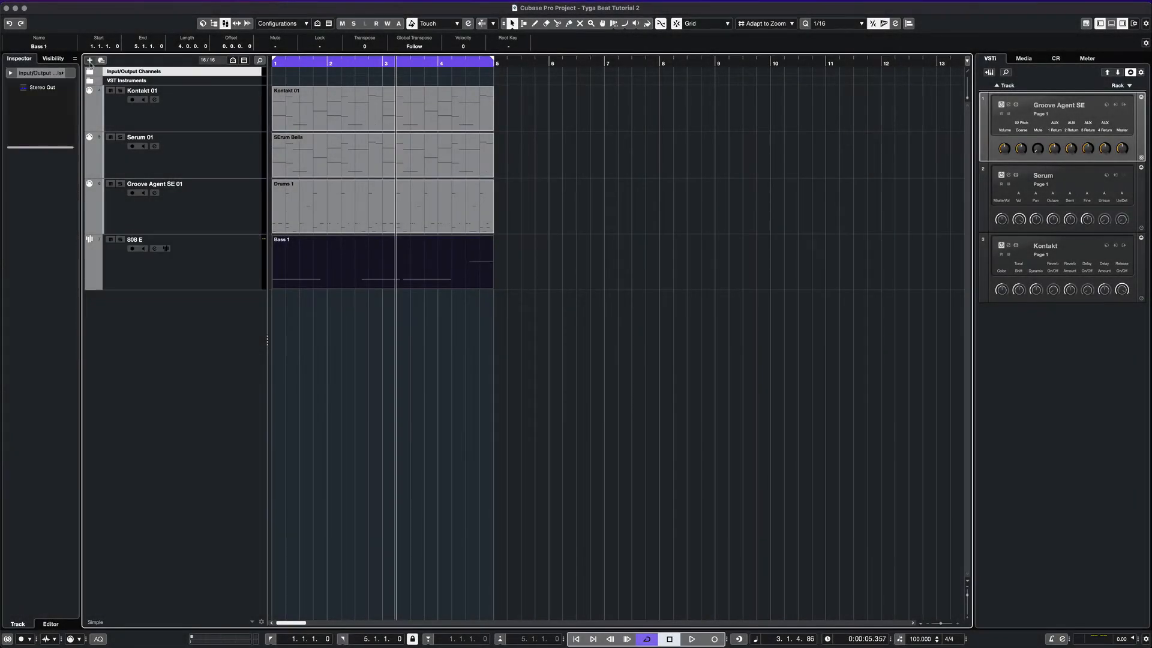
left_click(89, 60)
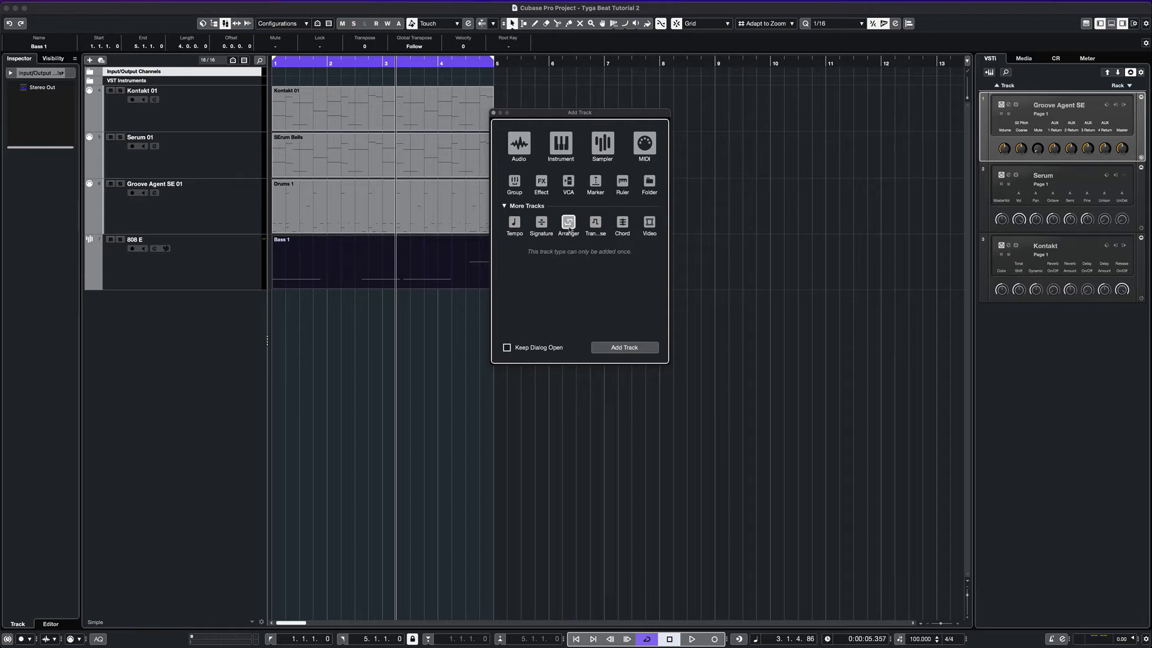
left_click(619, 349)
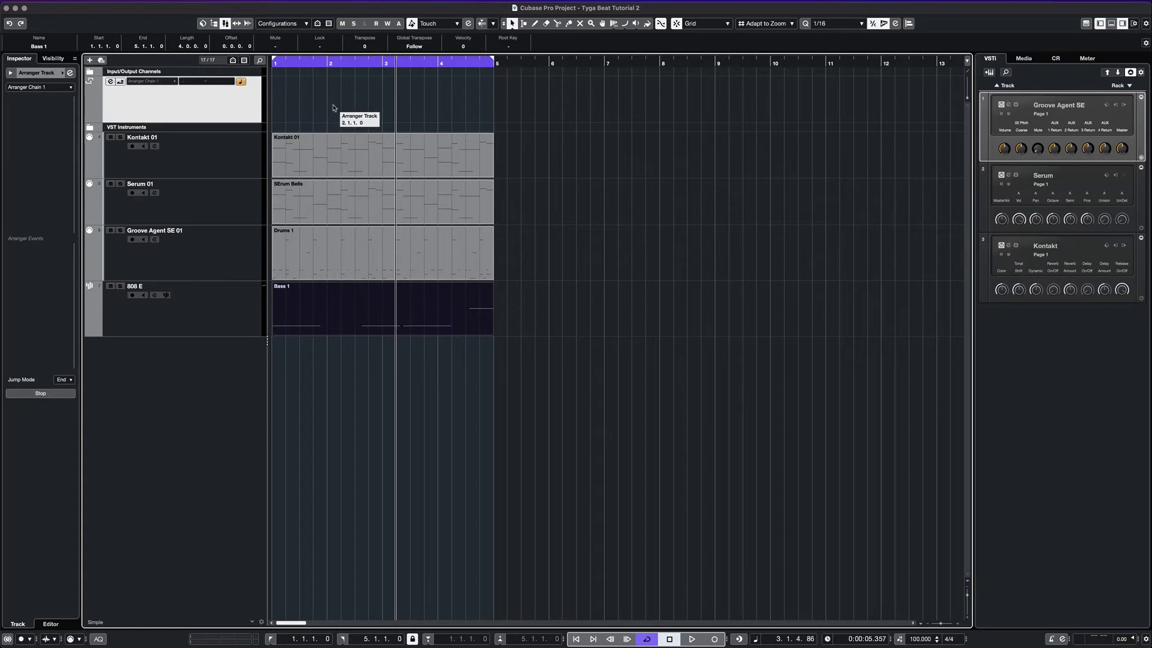
- Draw three consecutive eight-bar arranger events starting at bars 1, 9 and 17, then return to the selection tool
key("g")
key("g")
key("8")
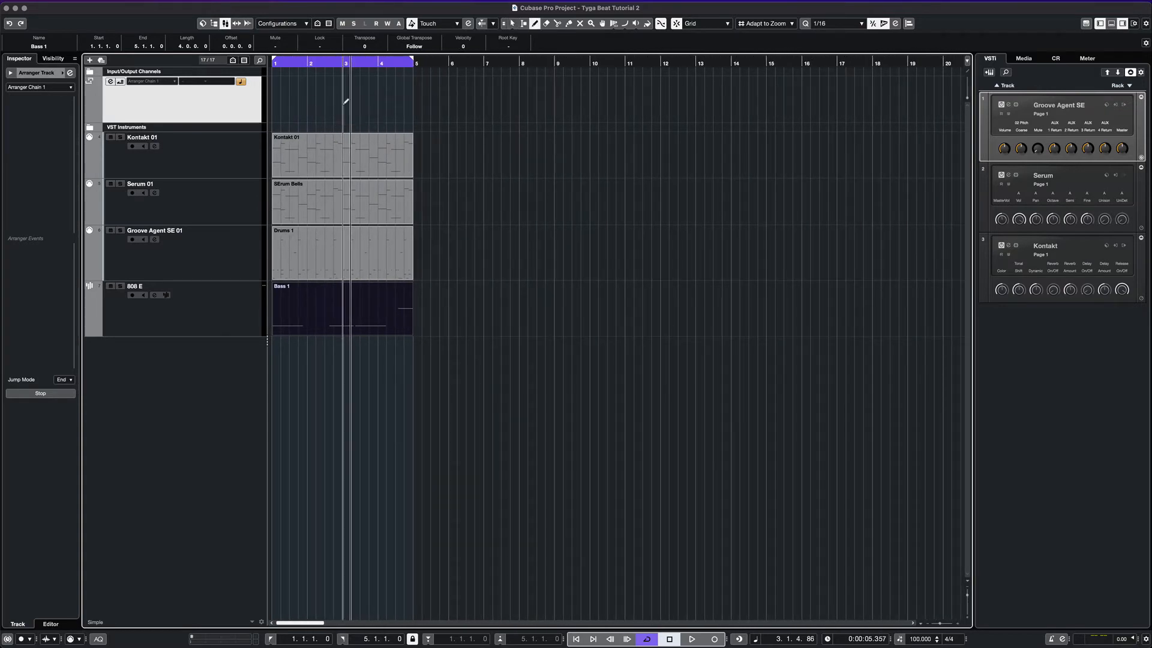
left_click_drag(274, 102, 560, 108)
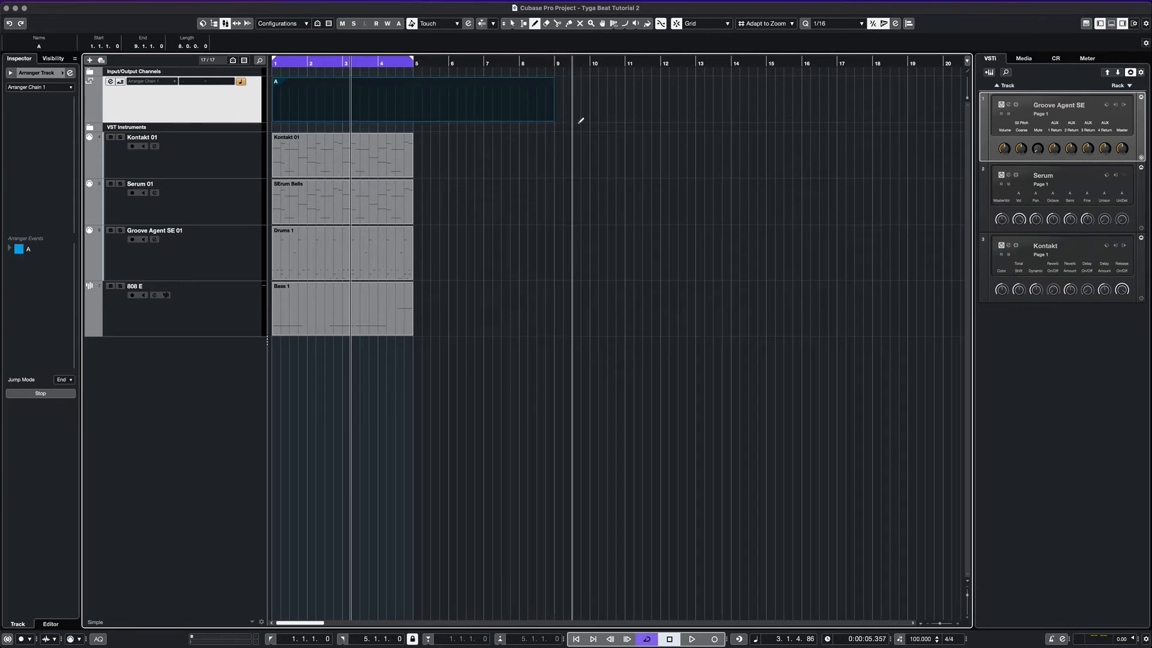
scroll(580, 120, "right", 3)
left_click_drag(426, 99, 708, 105)
scroll(702, 112, "right", 2)
scroll(702, 112, "right", 3)
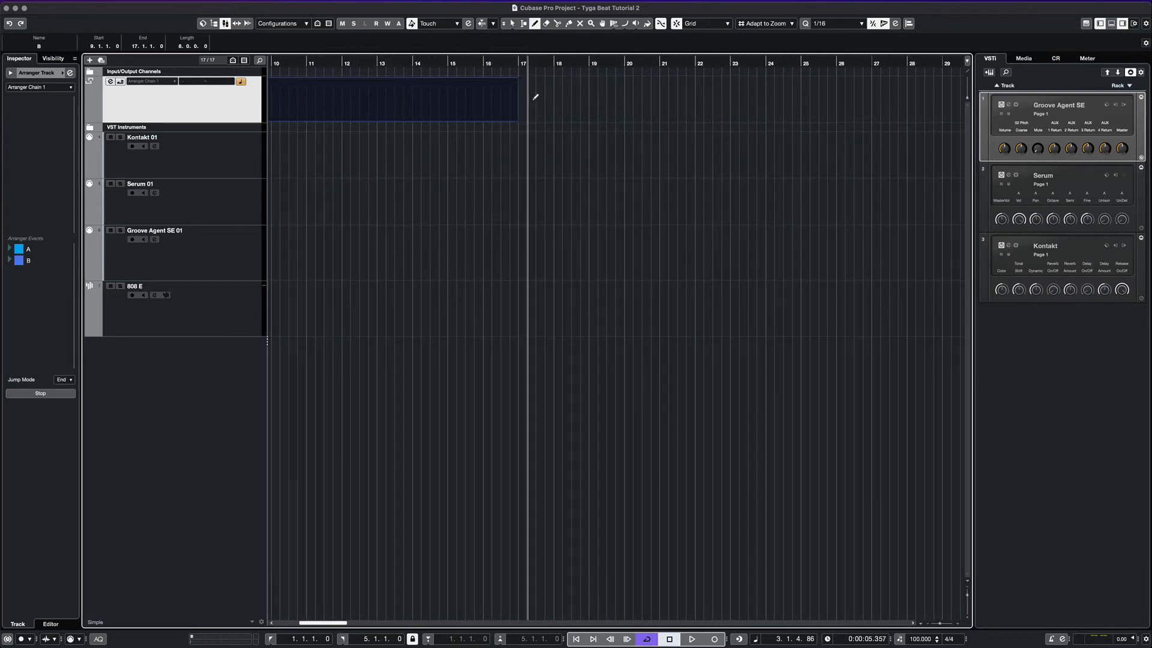
left_click_drag(520, 101, 802, 109)
scroll(501, 161, "down", 3)
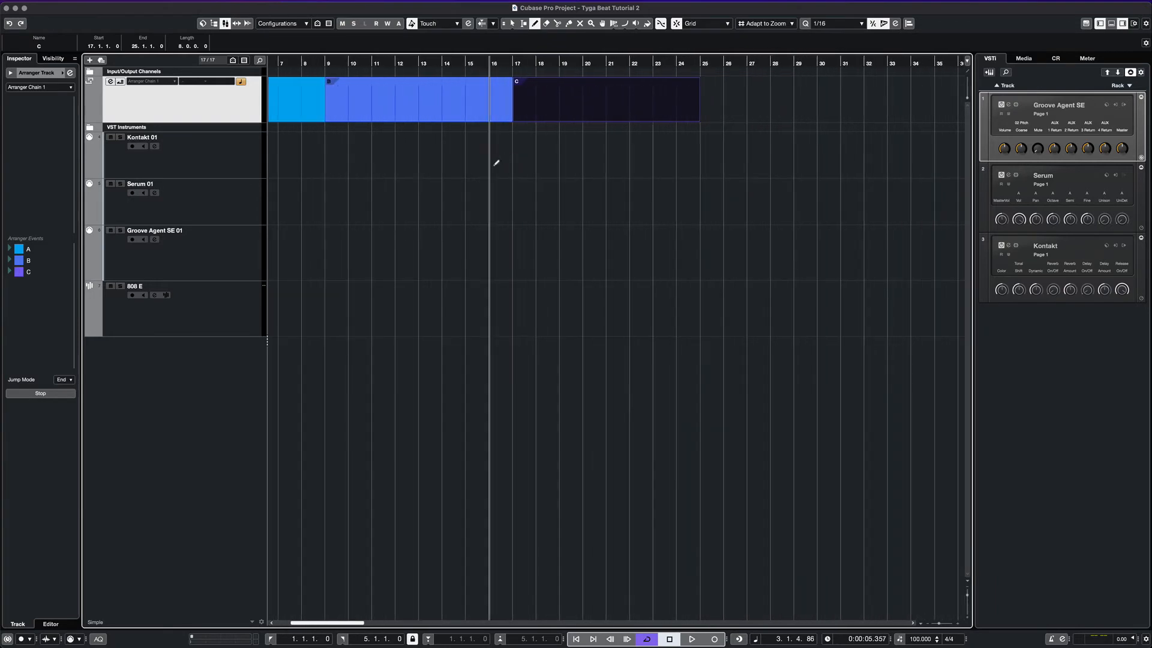
scroll(420, 168, "left", 5)
key("1")
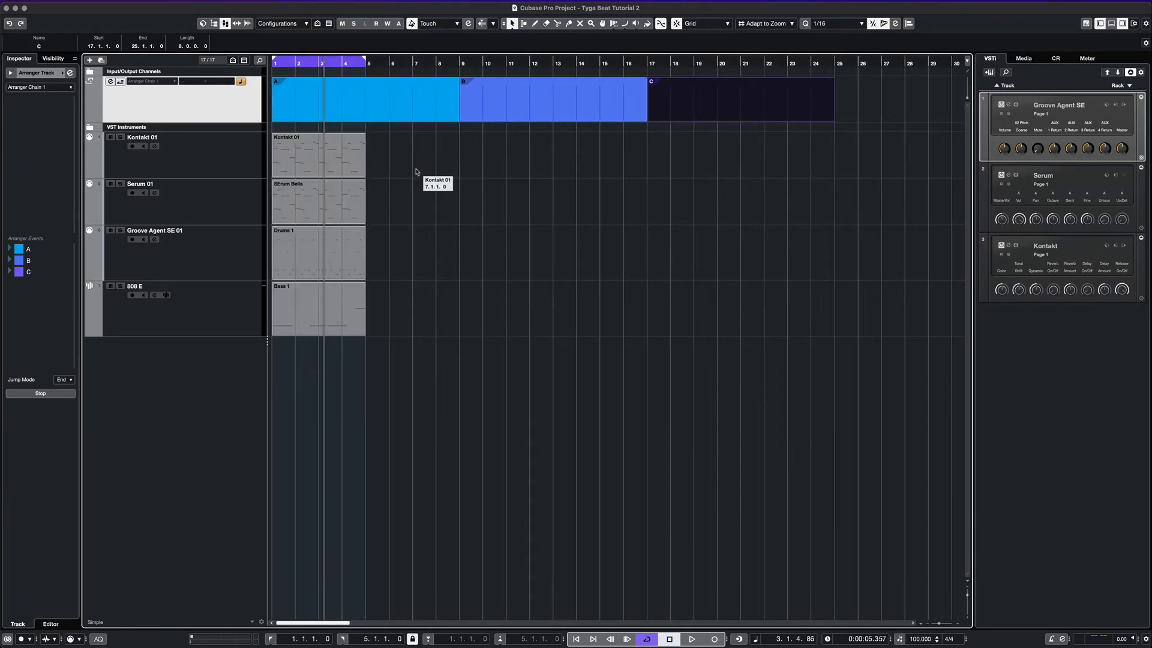
- Repeat the Kontakt 01 and Serum Bells parts back to back from bar 5 up to bar 25
left_click_drag(441, 154, 315, 208)
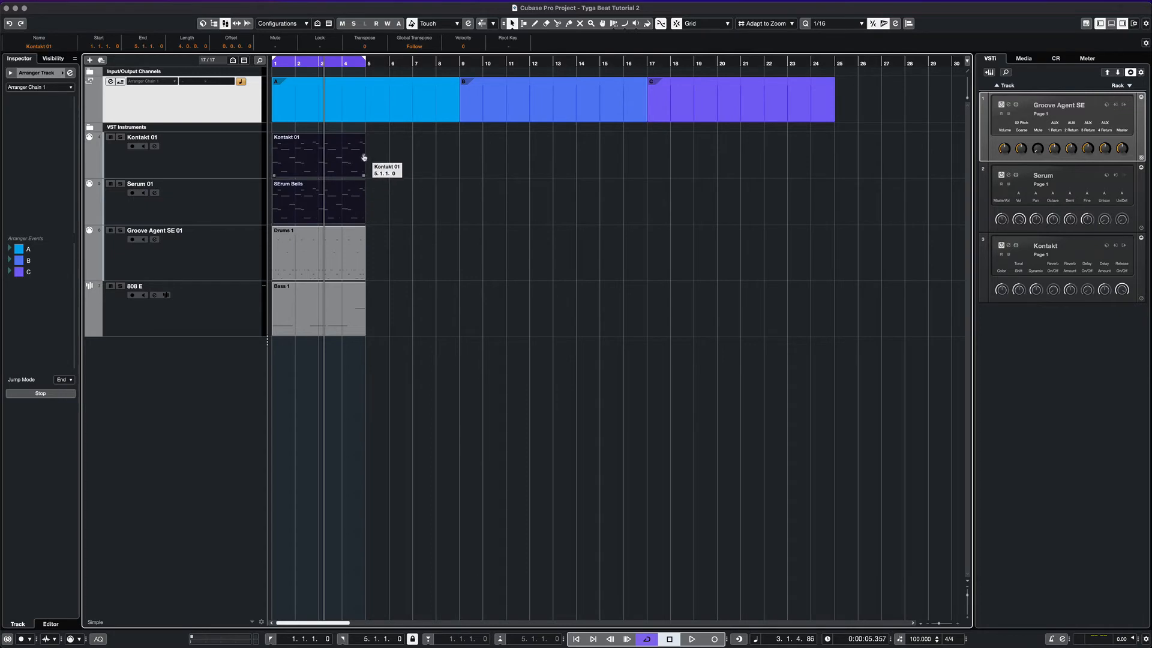
left_click_drag(363, 157, 779, 172)
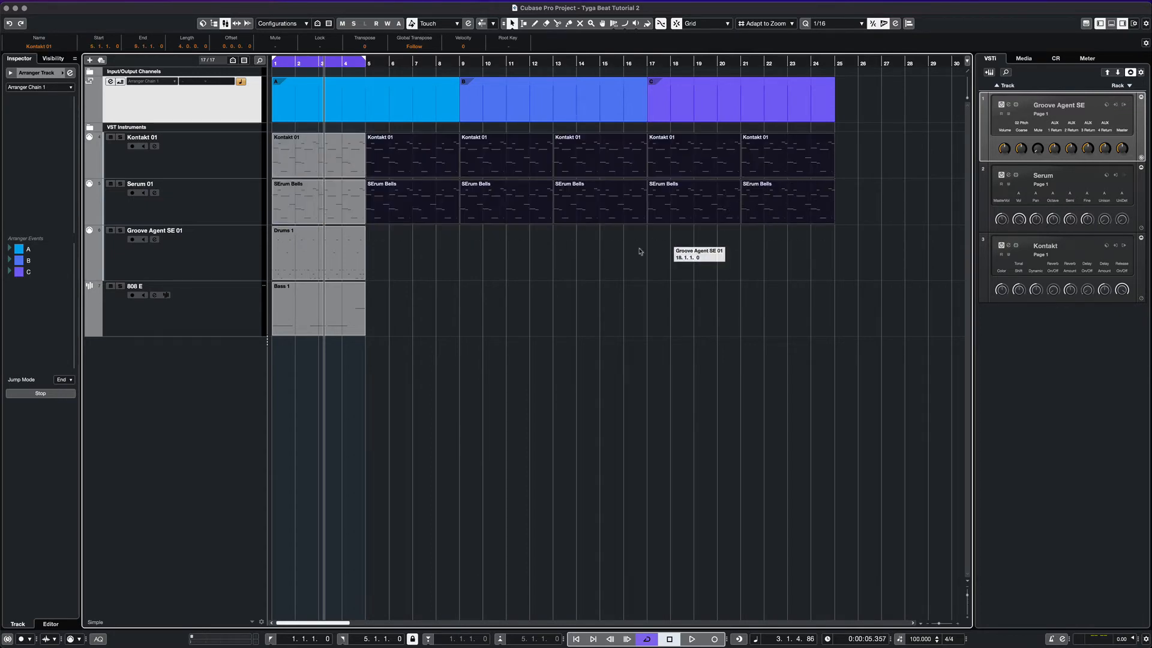
left_click(507, 263)
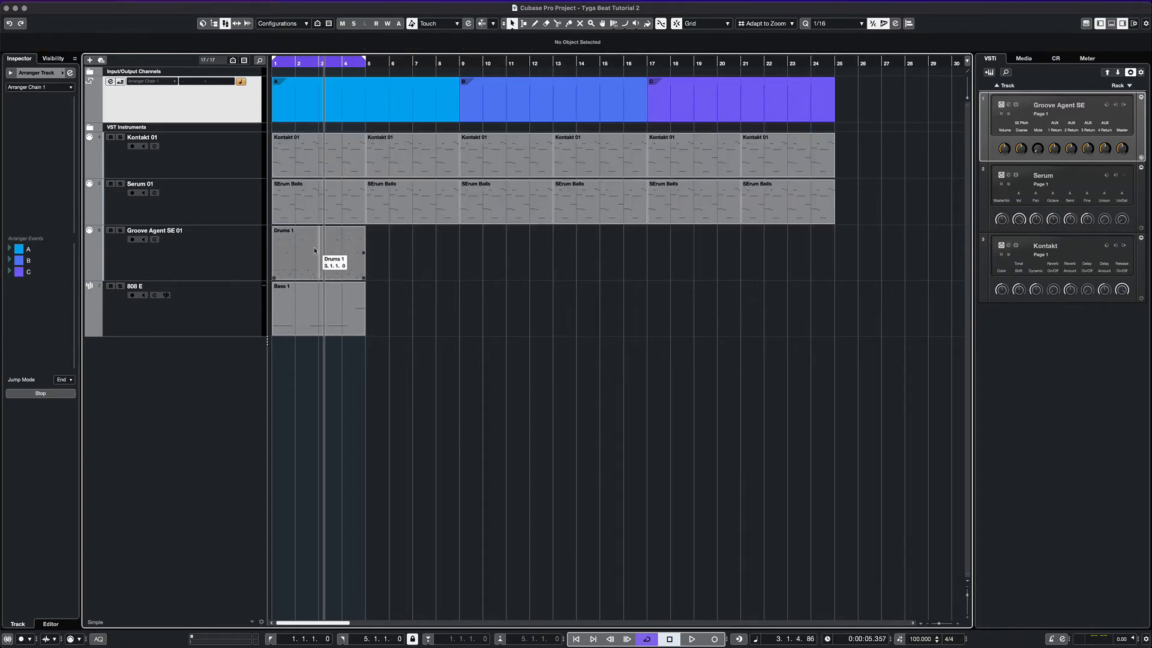
- Move the Drums 1 part to bar 9 and duplicate it at bars 13 and 17, naming the last copy DRums 2
left_click_drag(305, 250, 492, 254)
key("super+d")
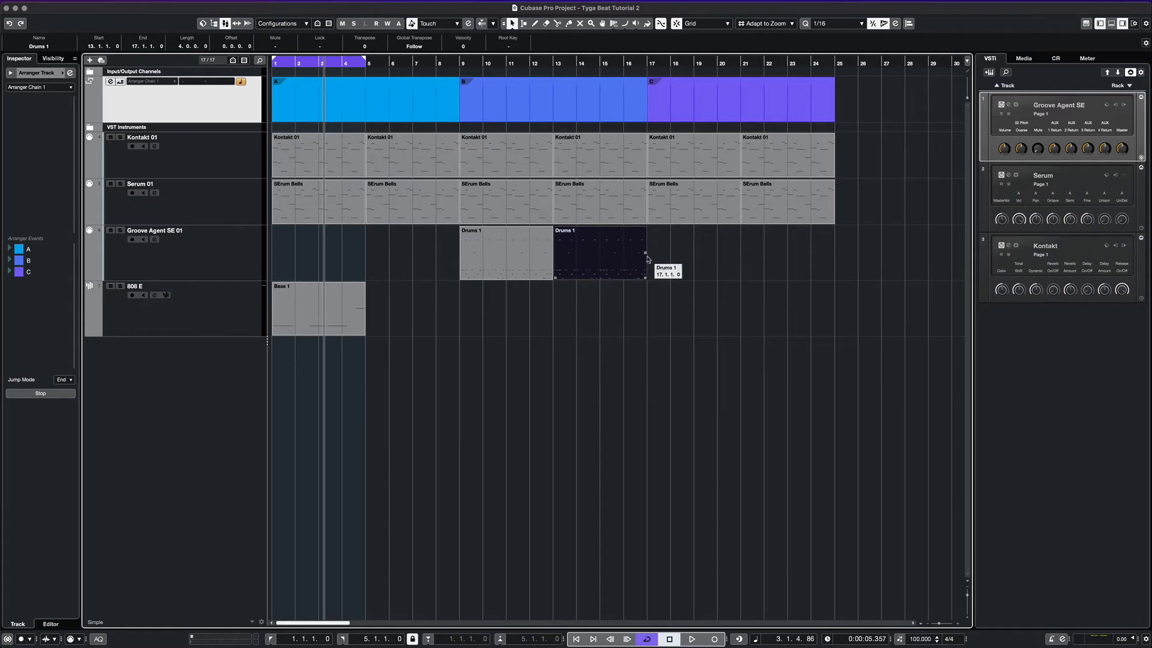
key("super+d")
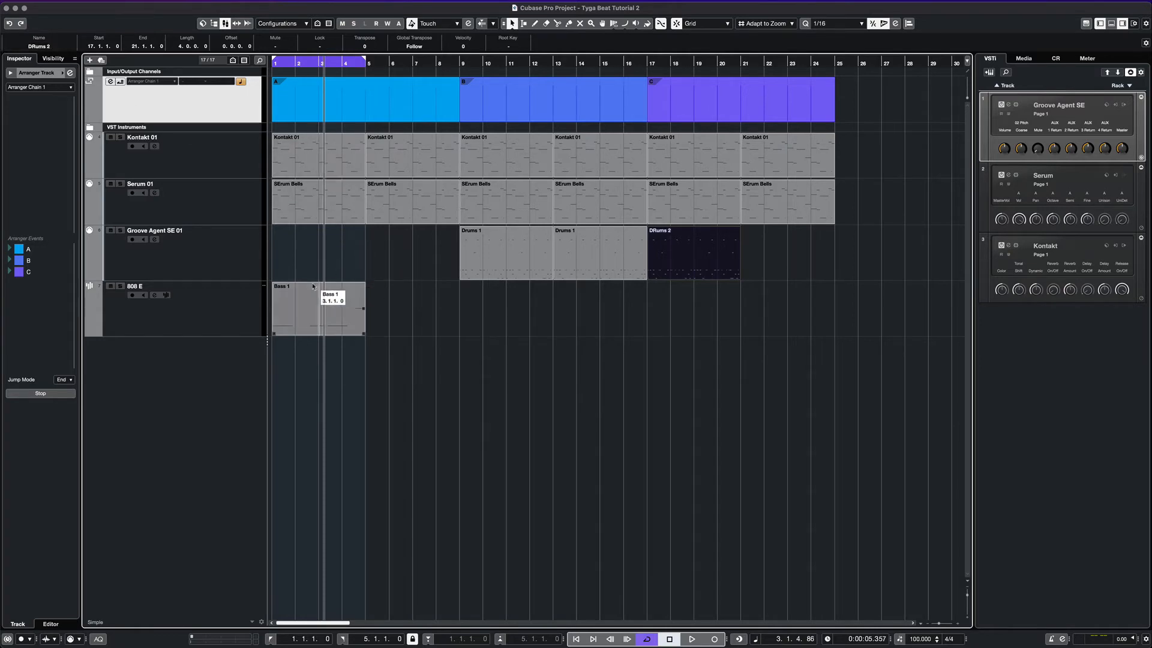
- Move the Bass 1 part to bar 9 with copies at bars 13 and 17, naming the last copy Bass 2
left_click_drag(300, 302, 685, 312)
left_click(690, 315)
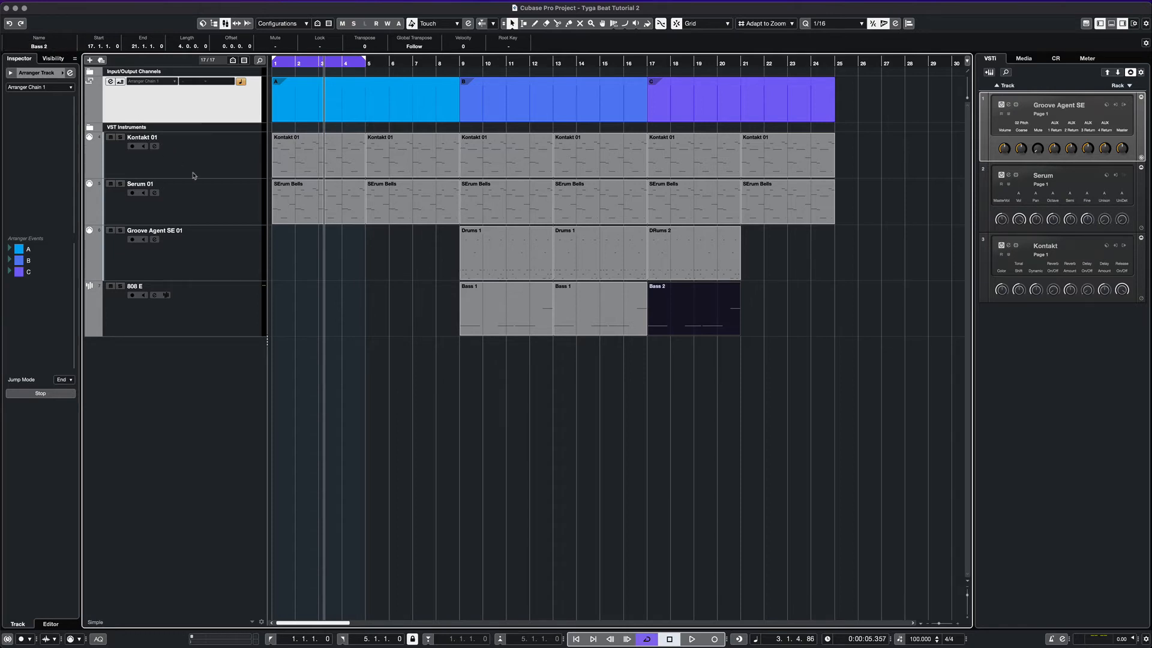
- Extend the end of the cycle range to bar 25 so it spans all three arranger events
left_click(364, 287)
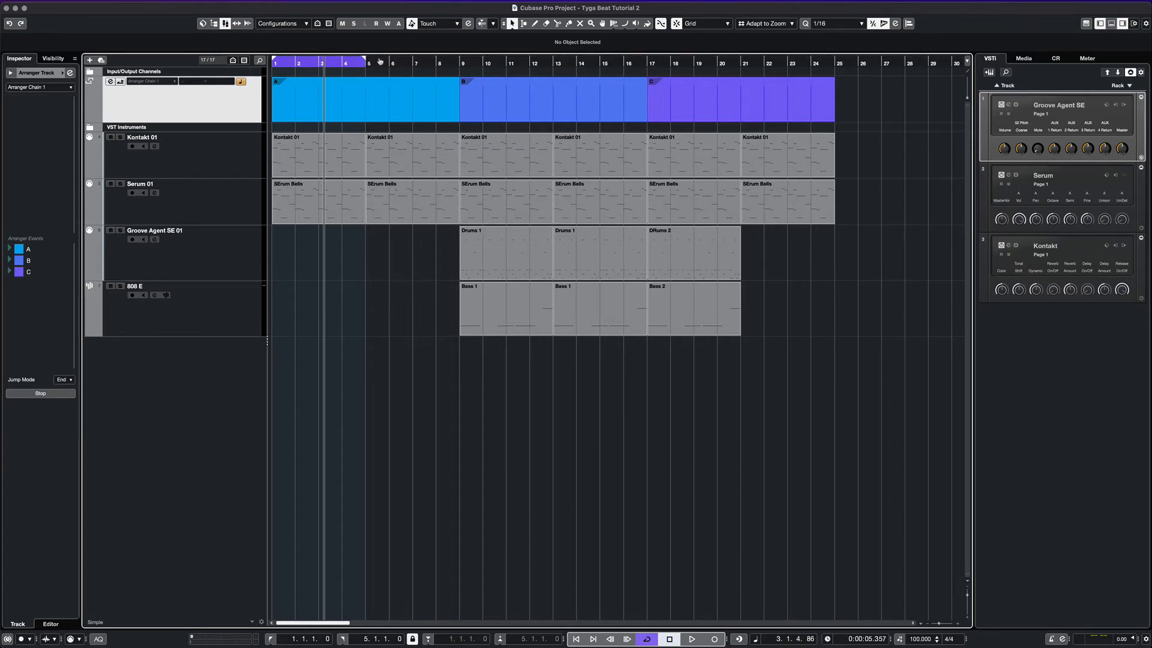
left_click_drag(365, 60, 771, 74)
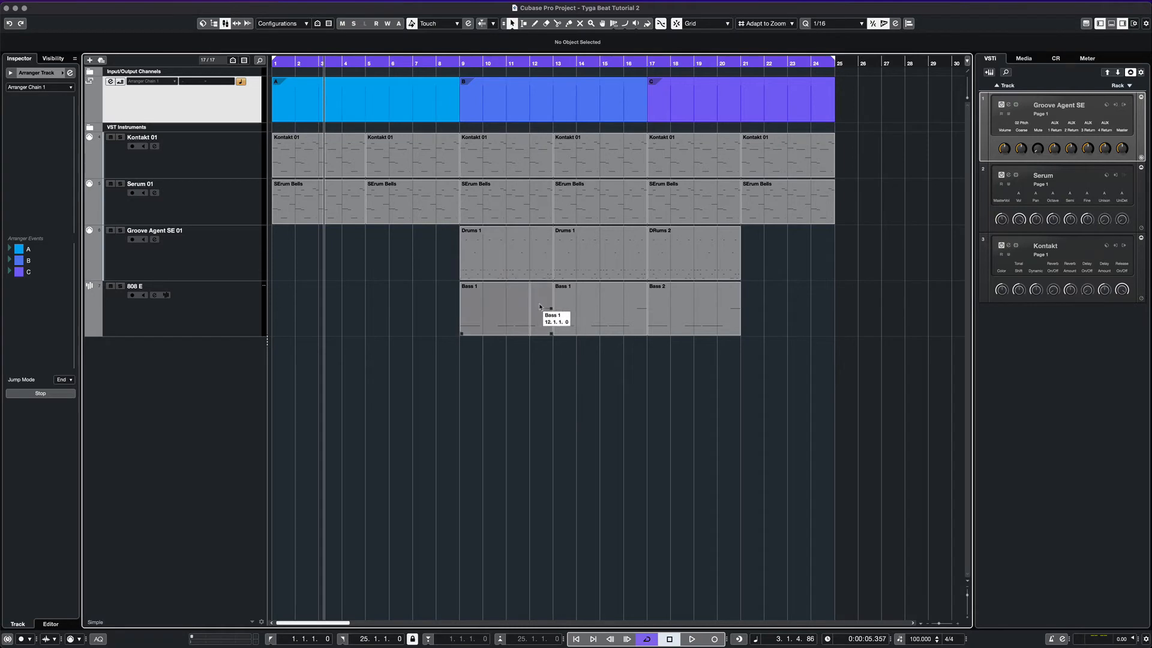
- Copy the bar 9 Bass 1 part to bar 5 and split the copy at bar 7
left_click_drag(550, 310, 457, 310)
right_click(403, 352)
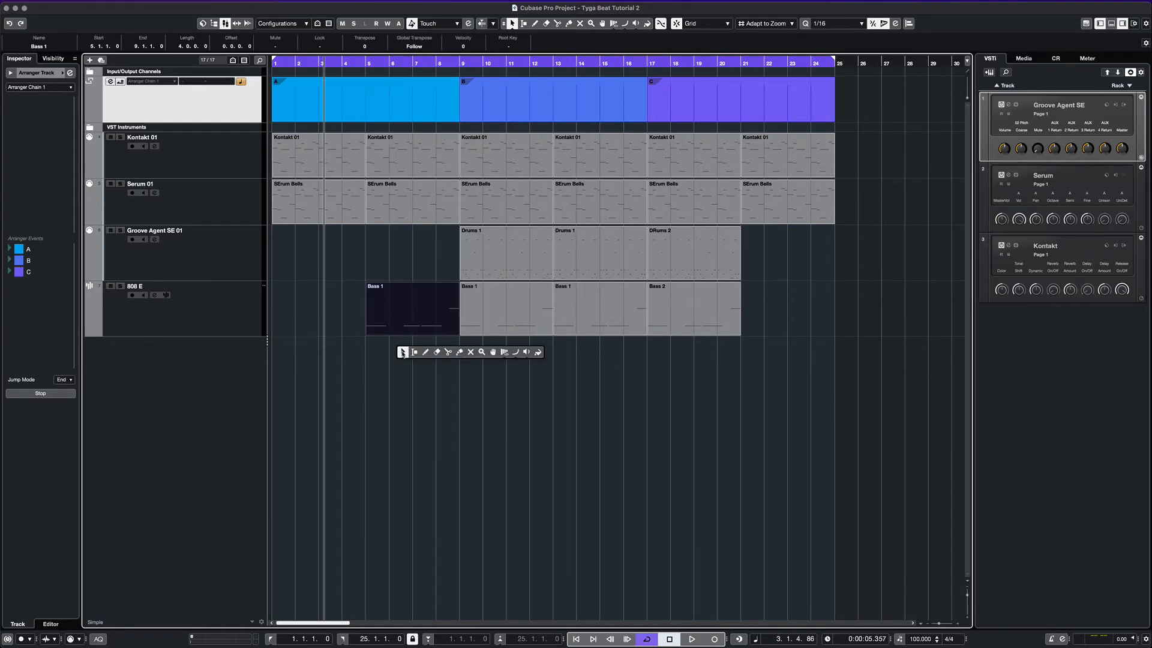
left_click(437, 352)
right_click(414, 274)
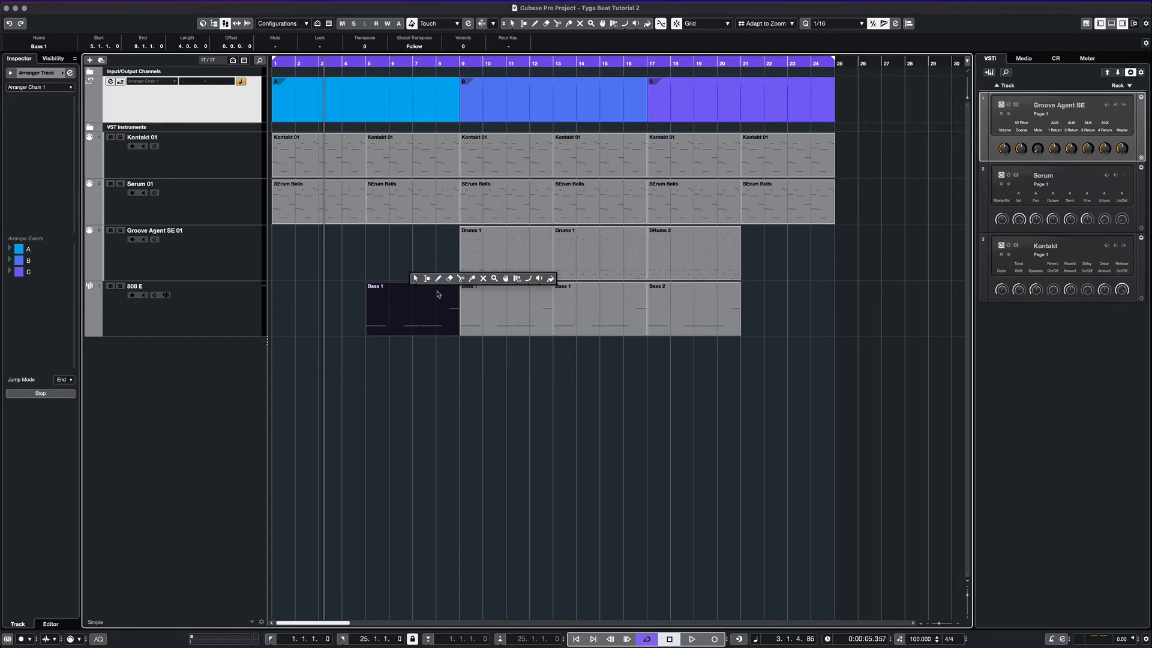
left_click(461, 279)
left_click(414, 293)
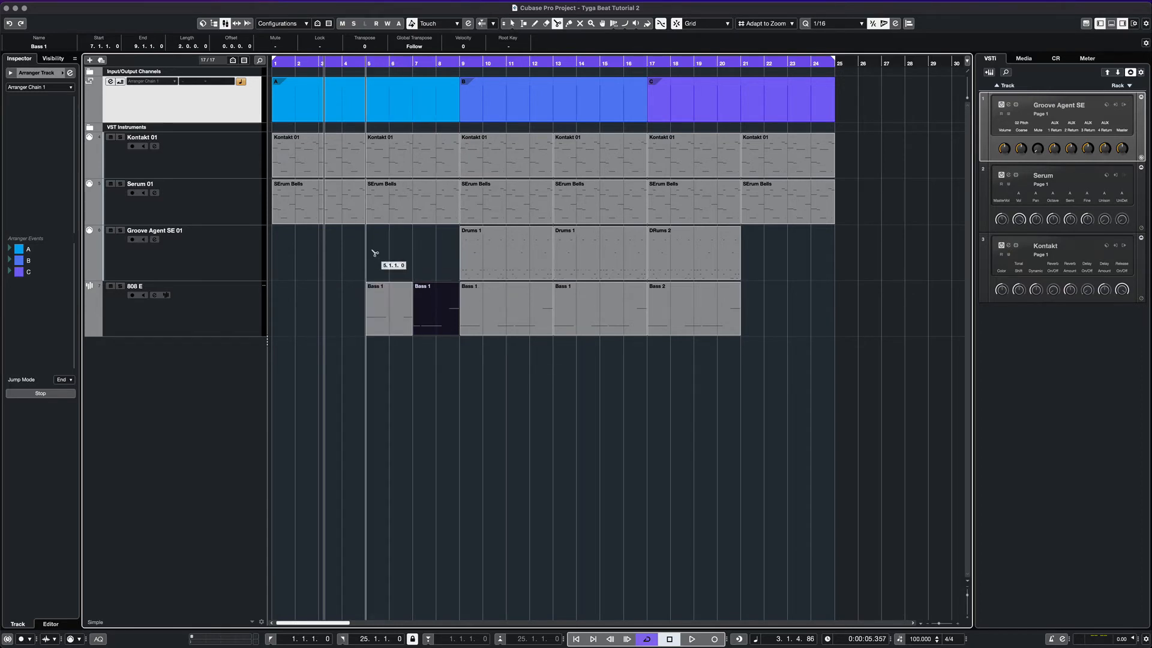
- Erase the Bass 1 piece between bars 5 and 7, and play the transition from section A into bar 9
right_click(414, 253)
left_click(408, 250)
left_click(399, 297)
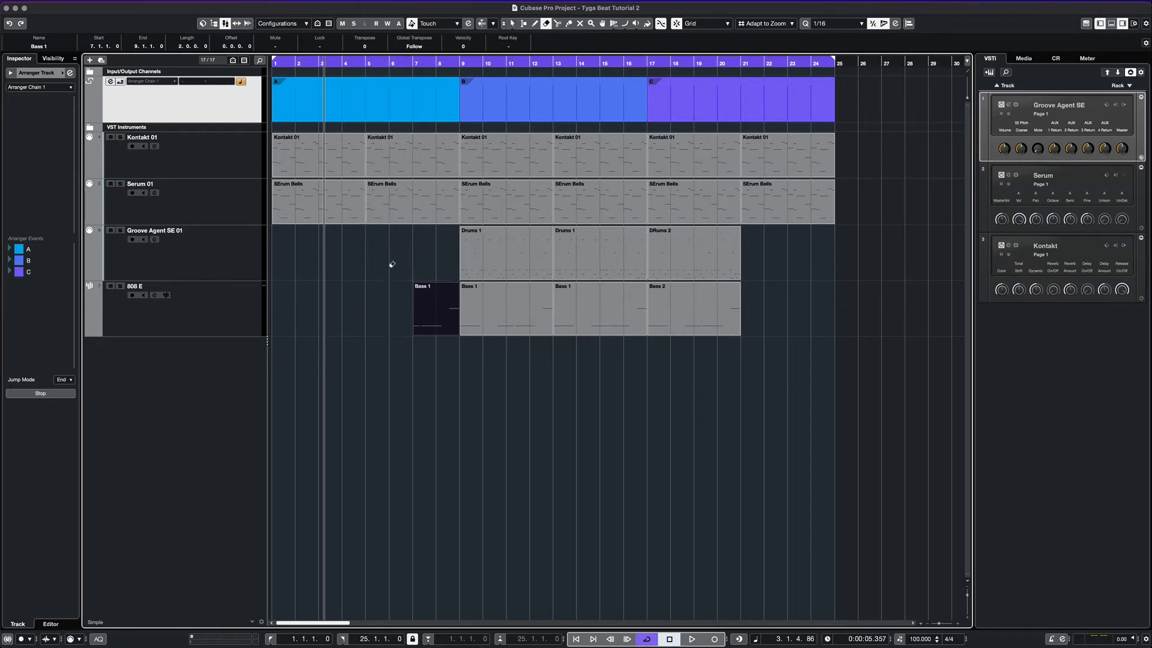
left_click(362, 66)
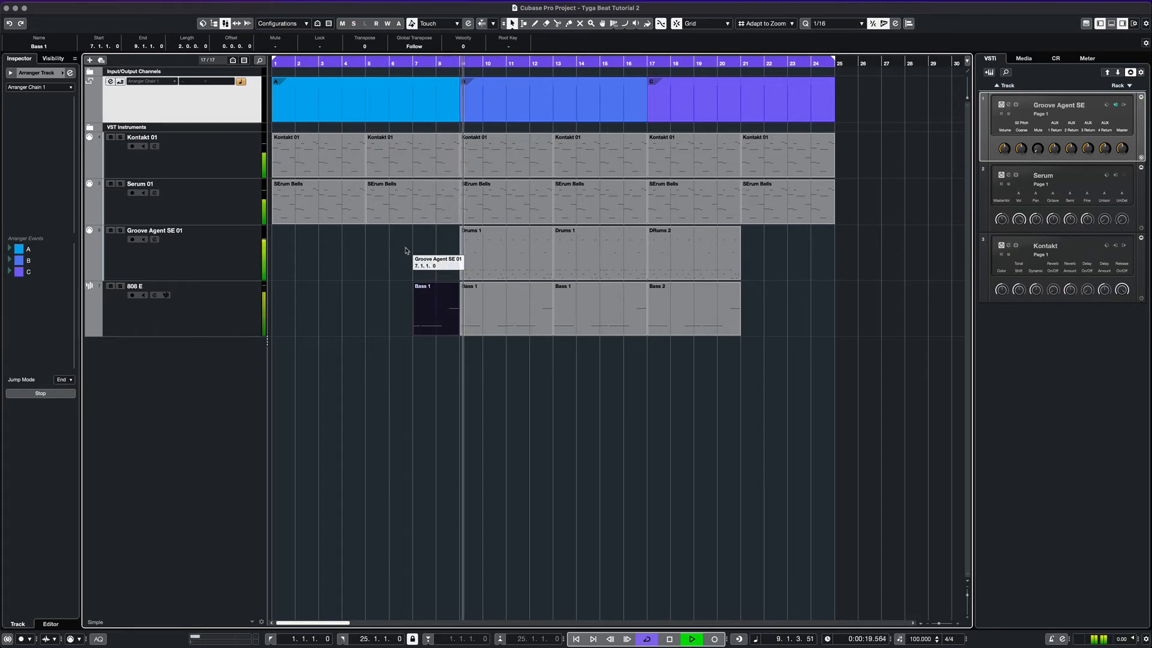
key("space")
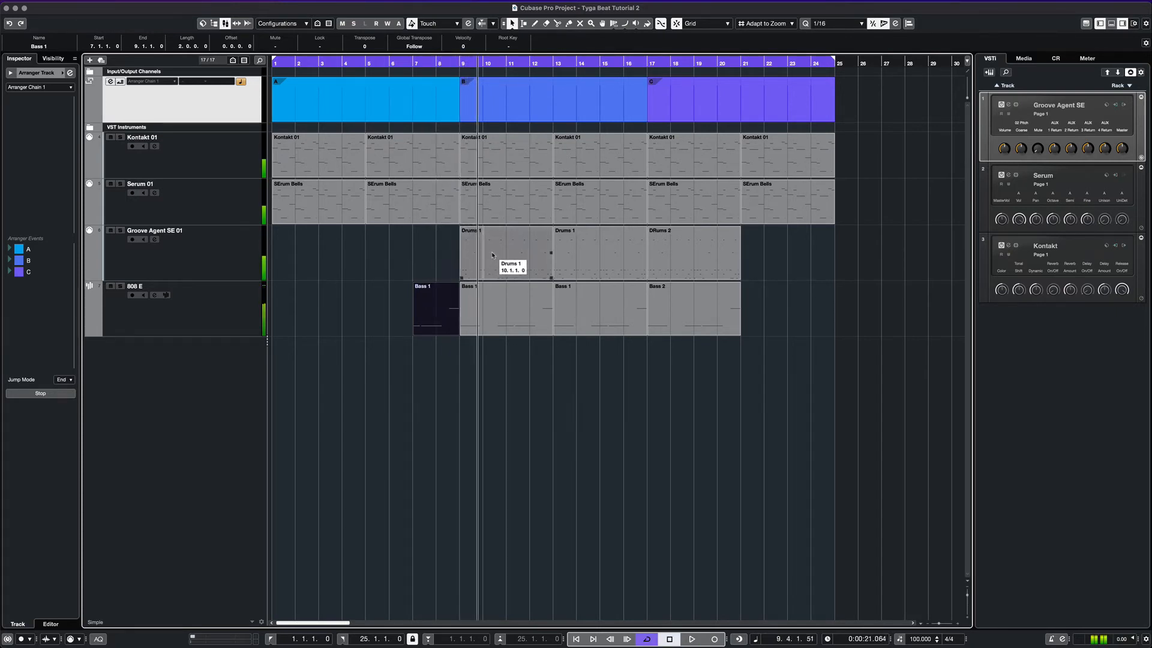
- Open the Drums 1 part at bar 9 in the Key Editor and audition the drum sounds from A1 down to C#1
double_click(492, 255)
scroll(417, 420, "up", 6)
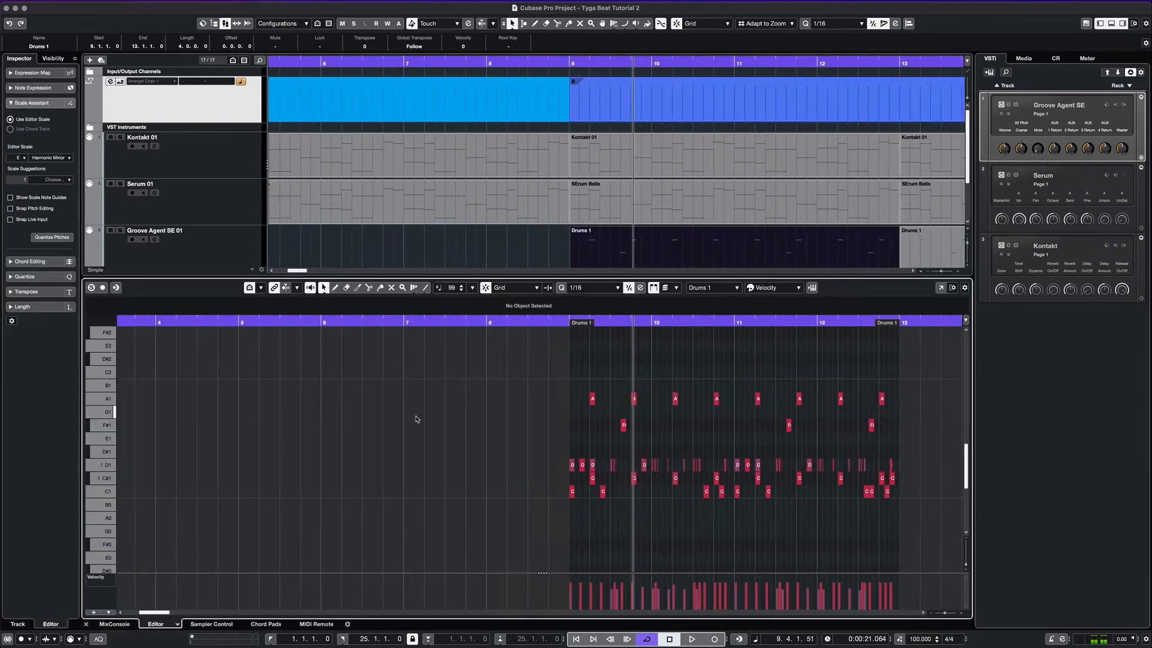
scroll(416, 420, "right", 3)
left_click(102, 401)
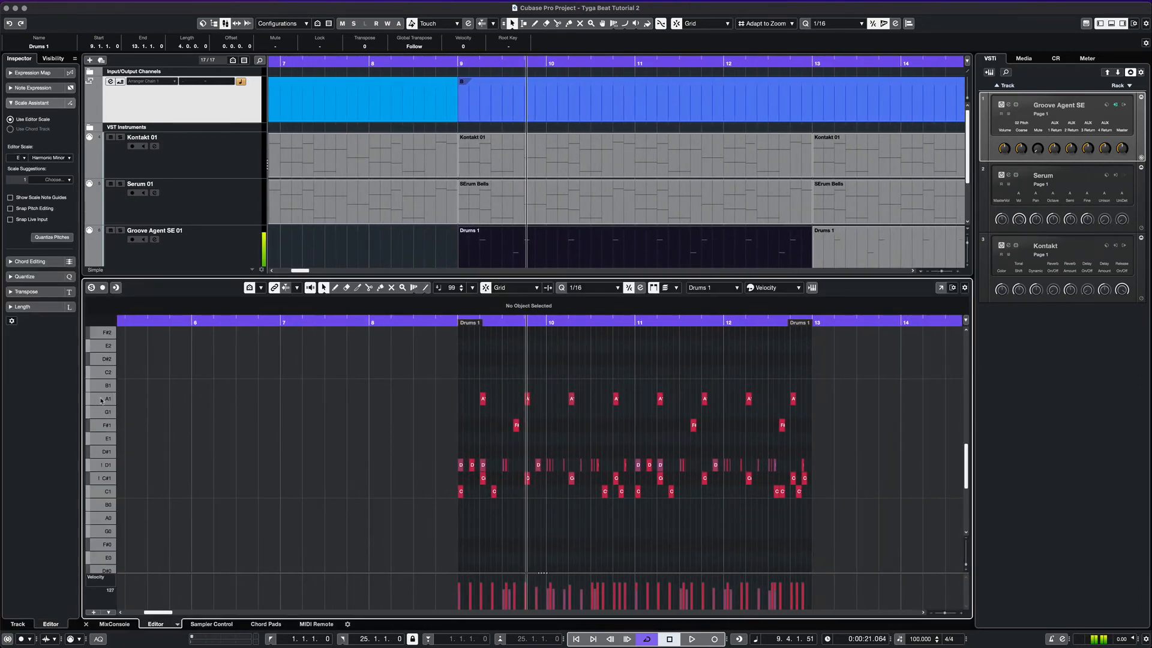
left_click(104, 413)
left_click(106, 425)
left_click(106, 439)
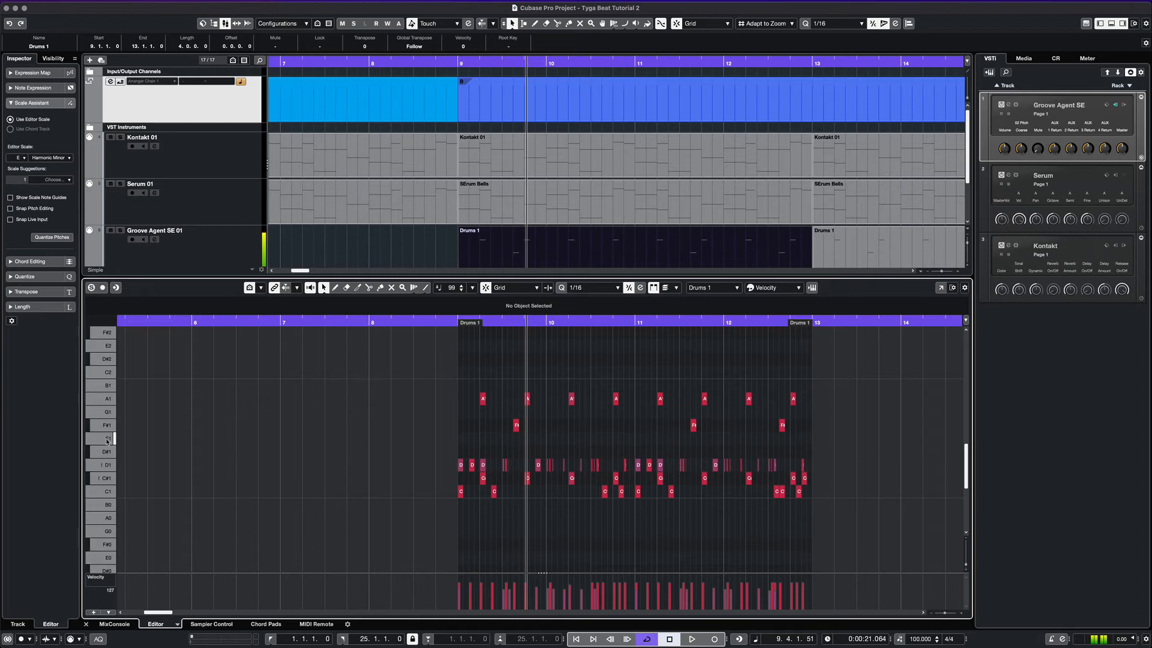
left_click(106, 453)
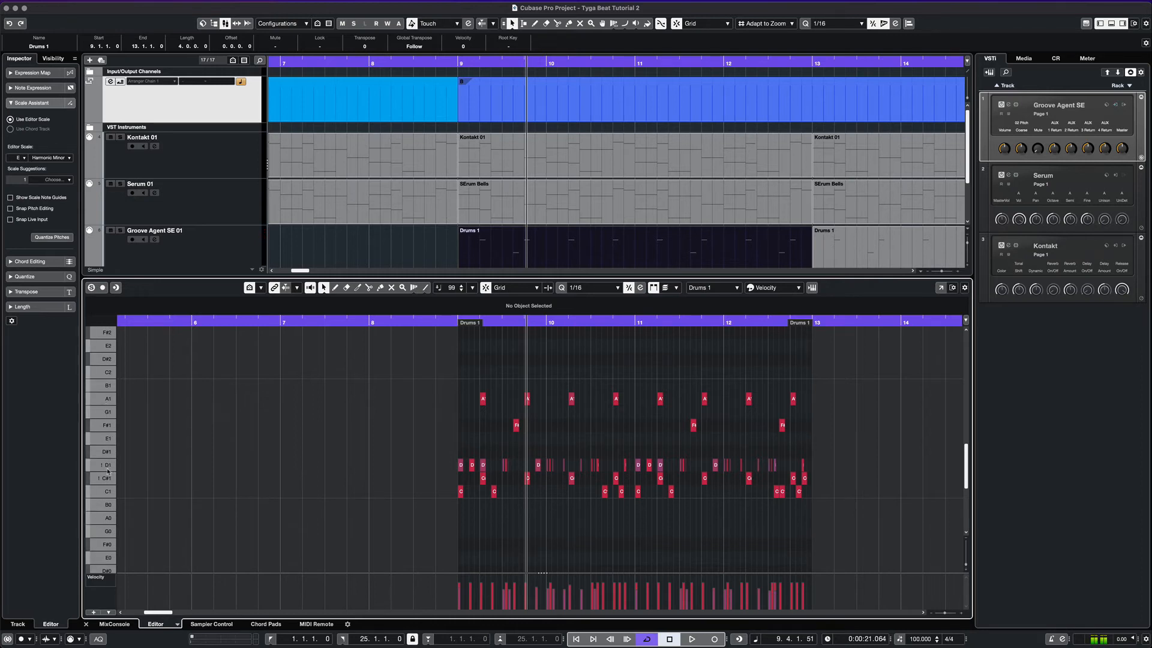
left_click(108, 467)
left_click(107, 478)
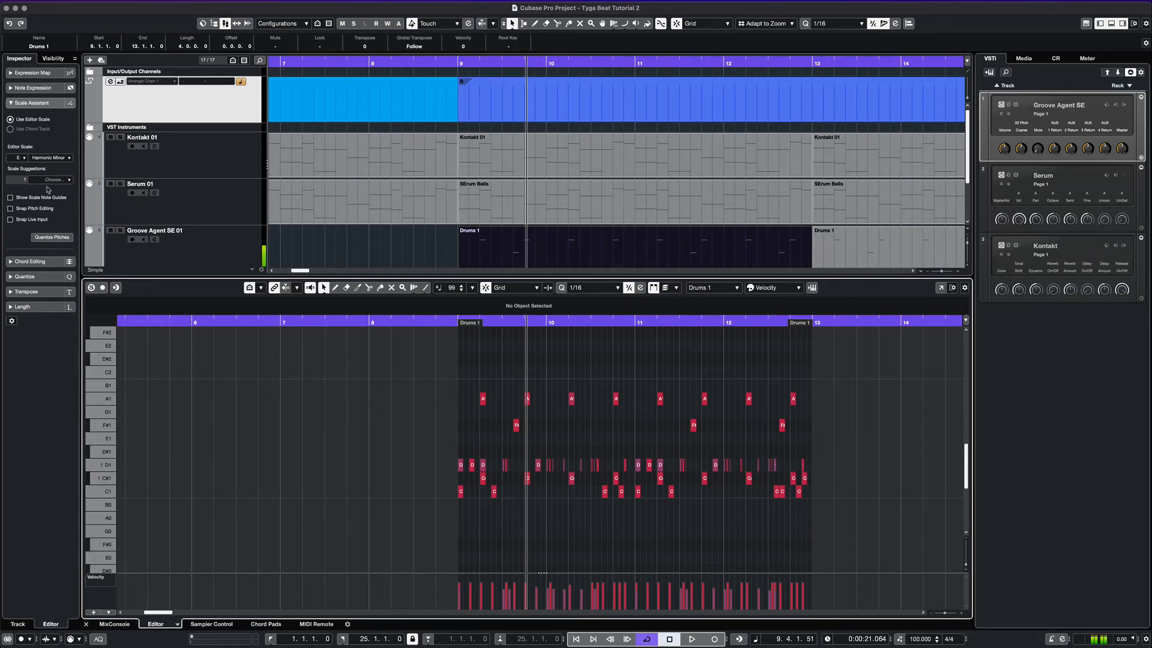
- Set the editor scale to No Scale, and audition the C1 and E1 drum sounds
left_click(53, 159)
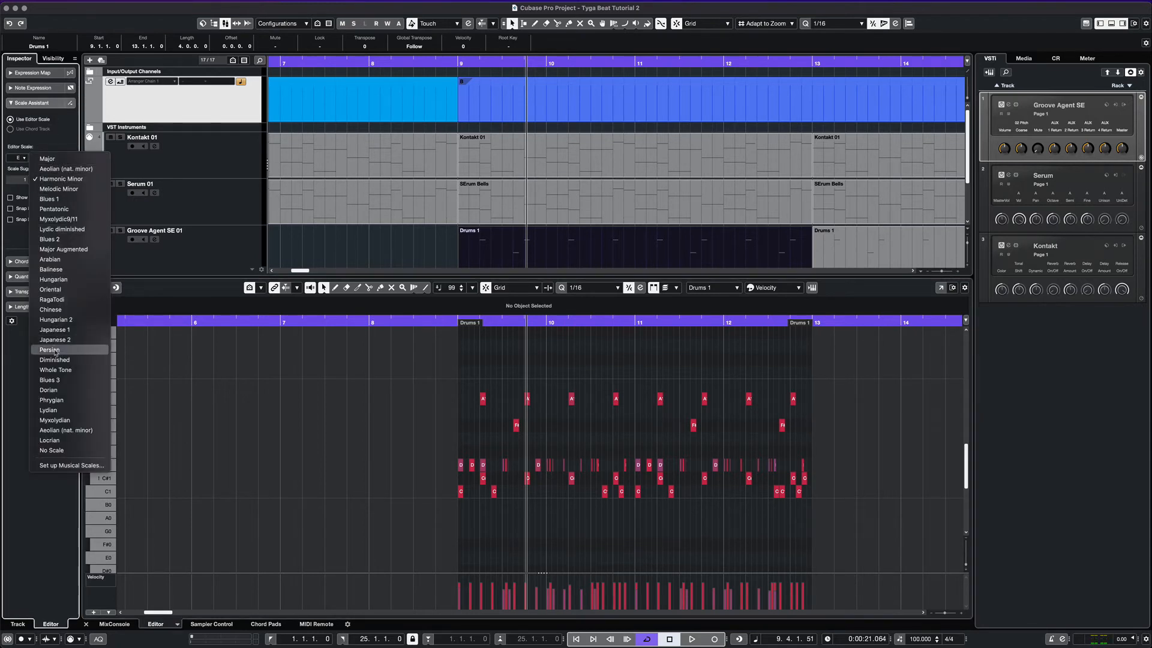
left_click(60, 451)
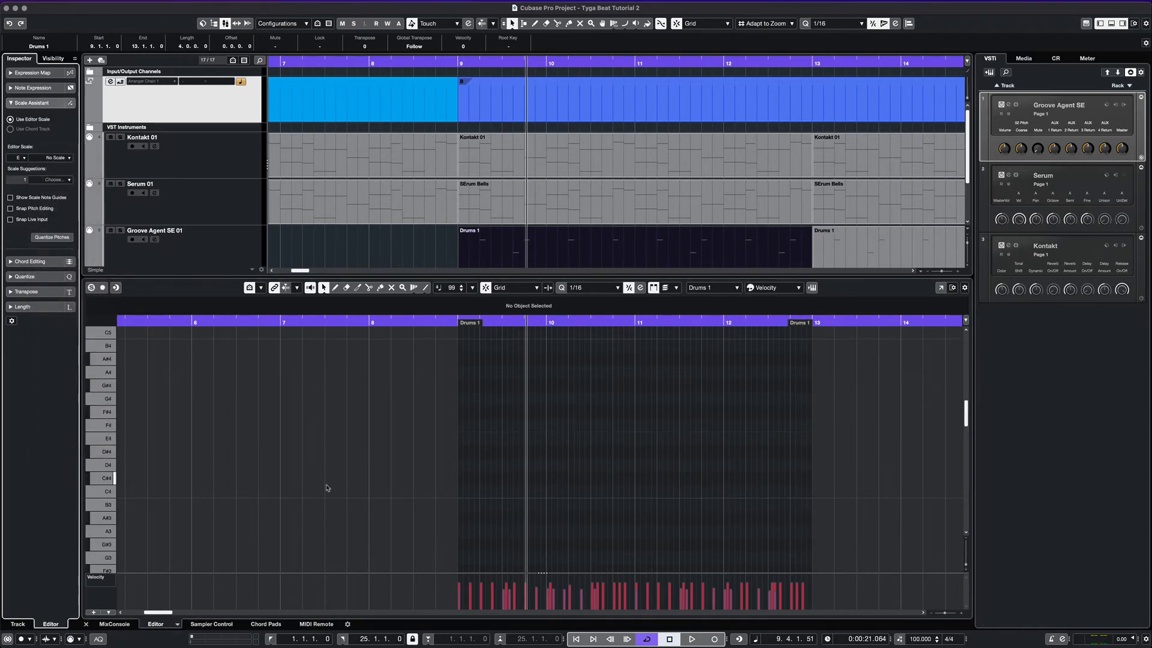
scroll(468, 477, "down", 8)
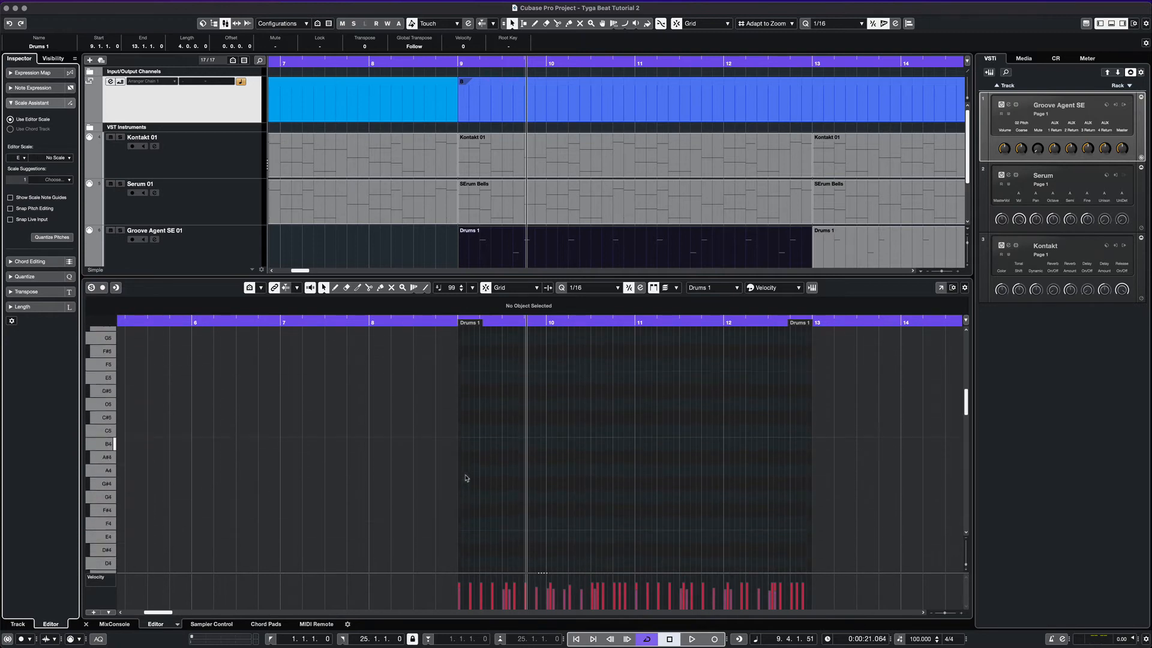
scroll(467, 478, "down", 6)
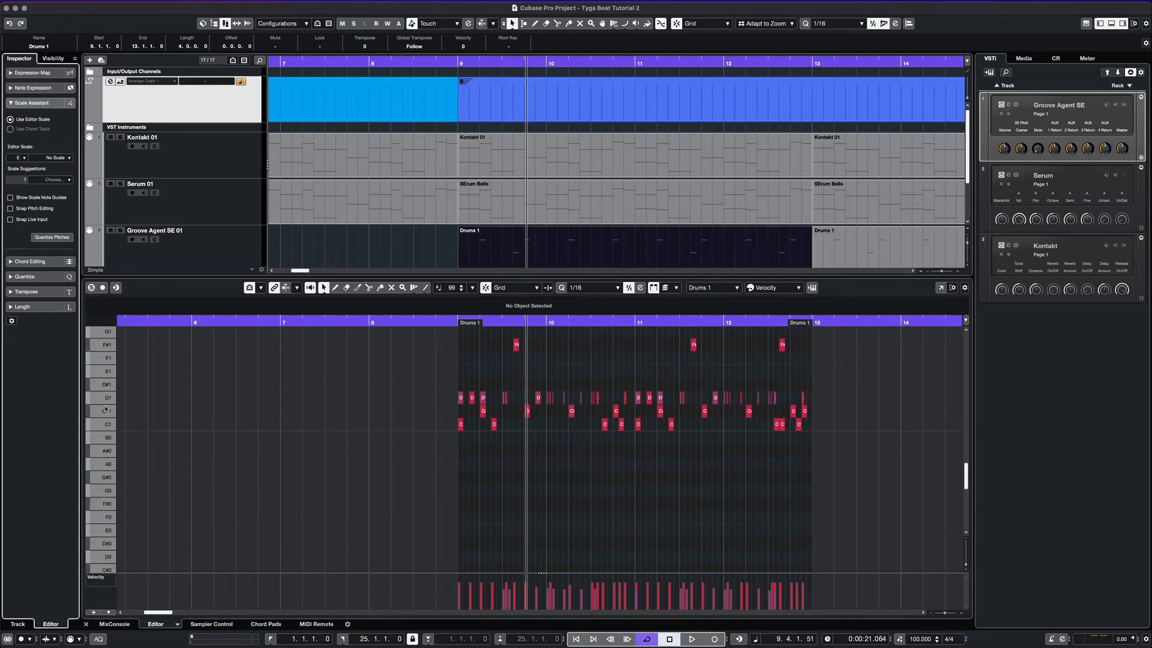
left_click(107, 425)
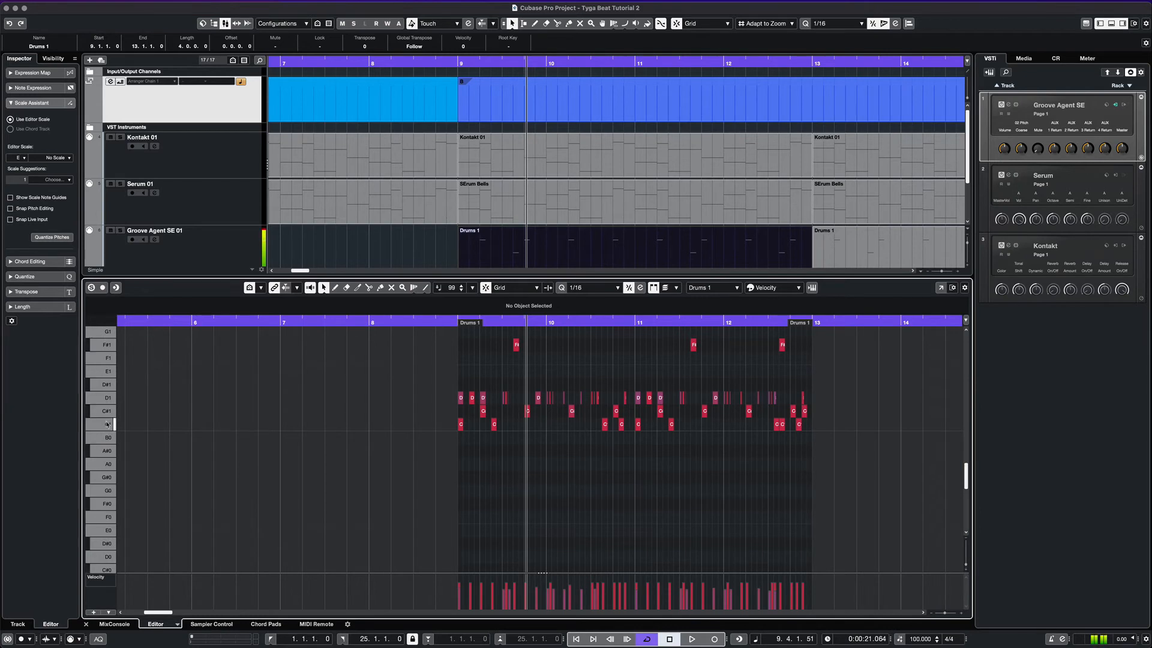
left_click(107, 424)
left_click(108, 372)
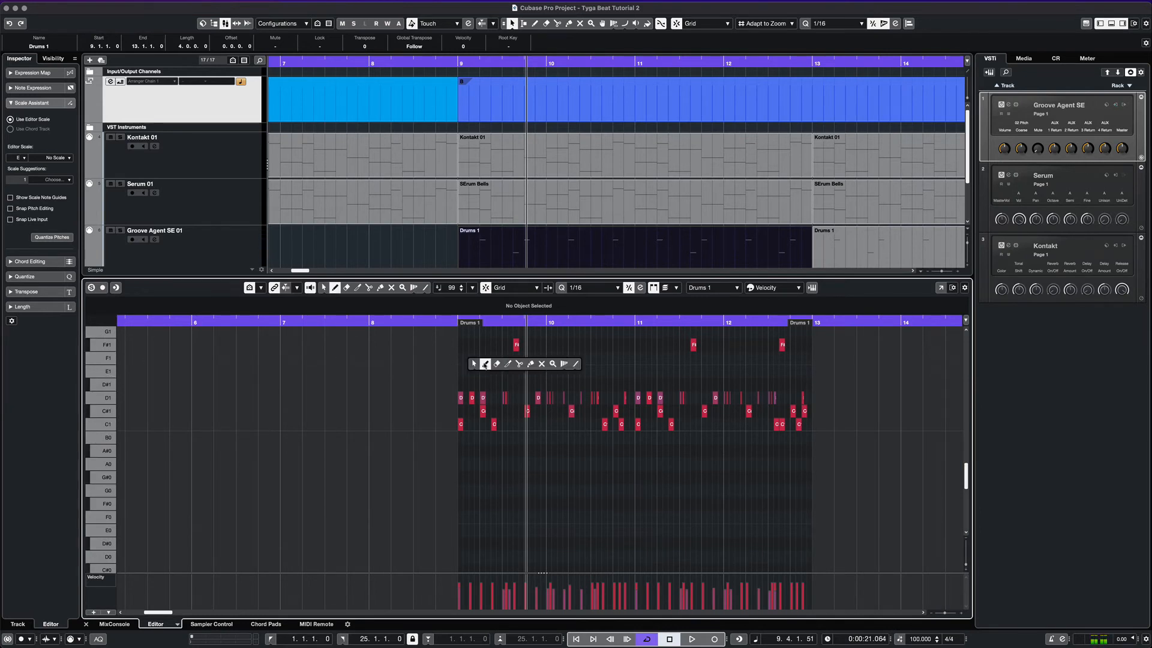
- Draw a one-beat note on E1 at 9.1.1, move it up to F1, and play it back
key("8")
left_click_drag(460, 371, 478, 372)
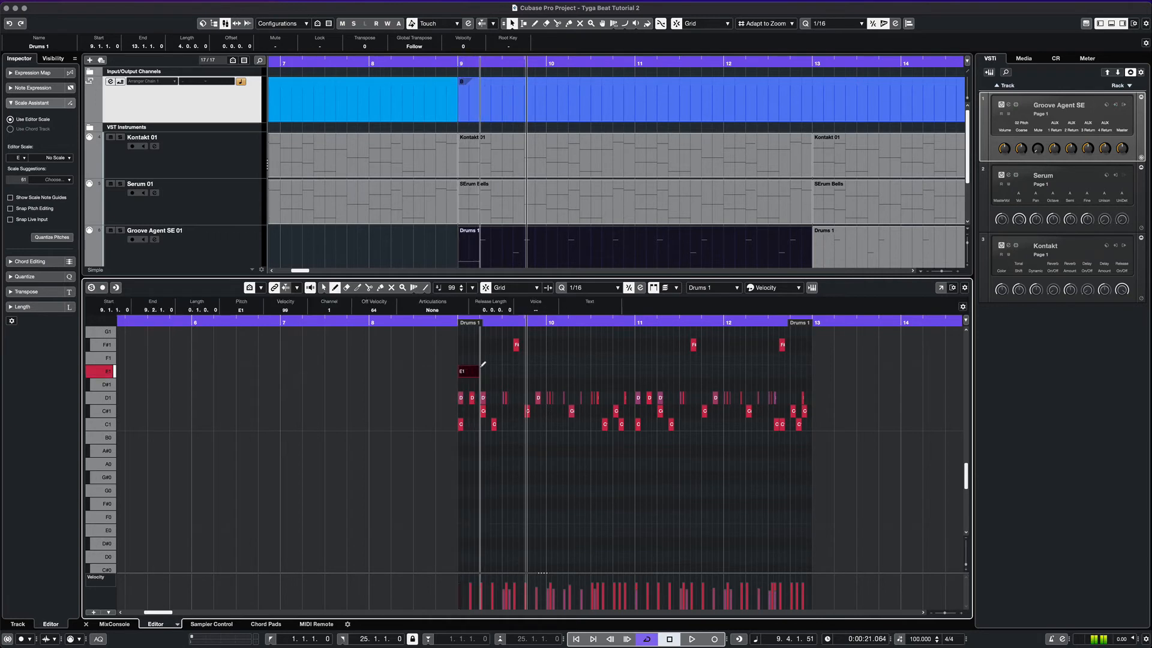
key("1")
left_click_drag(468, 364, 466, 358)
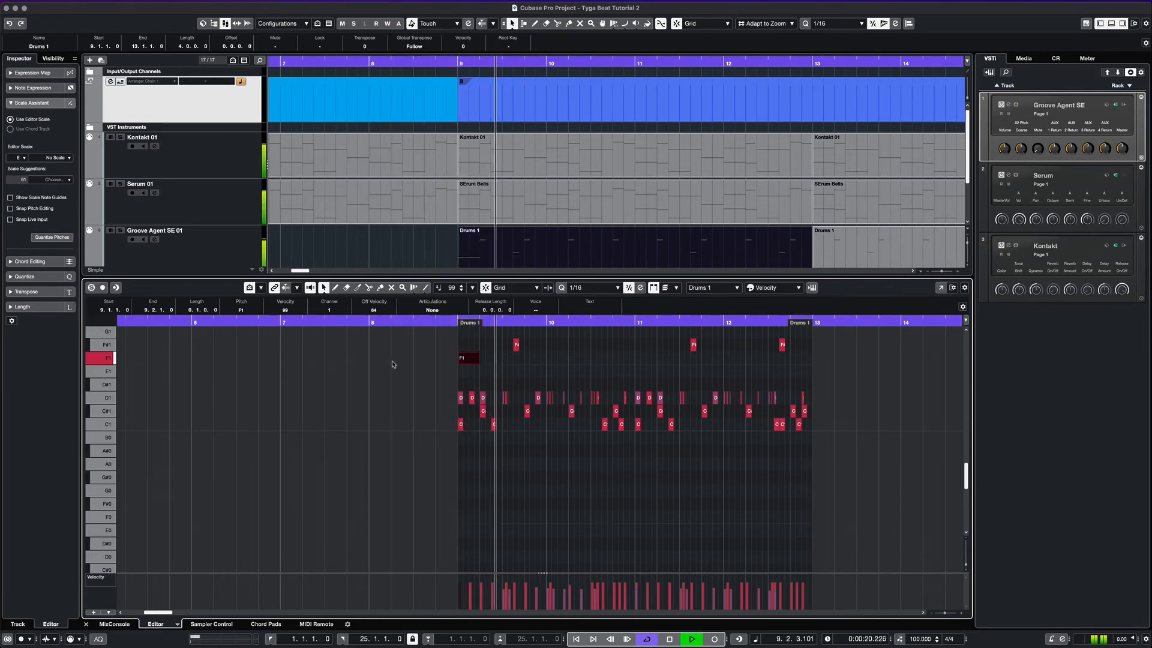
left_click(612, 374)
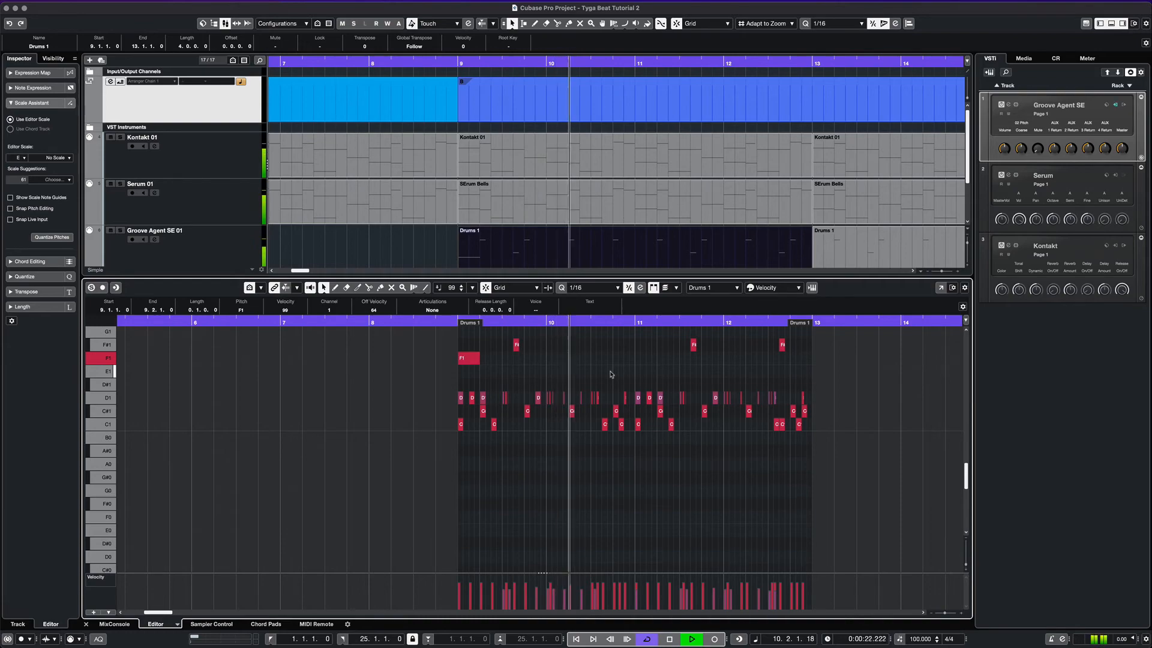
- Return to the full project arrangement and set the cycle range to bars 17 to 25
key("g")
key("g")
key("g")
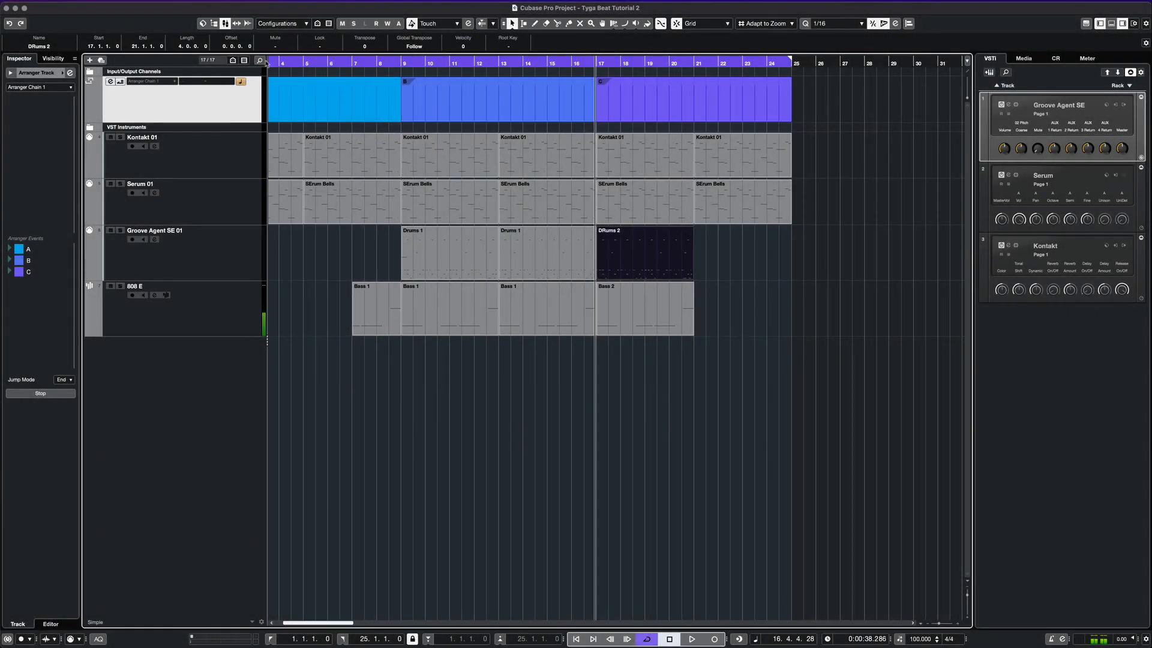
scroll(318, 63, "left", 3)
left_click_drag(276, 61, 657, 77)
scroll(779, 257, "right", 6)
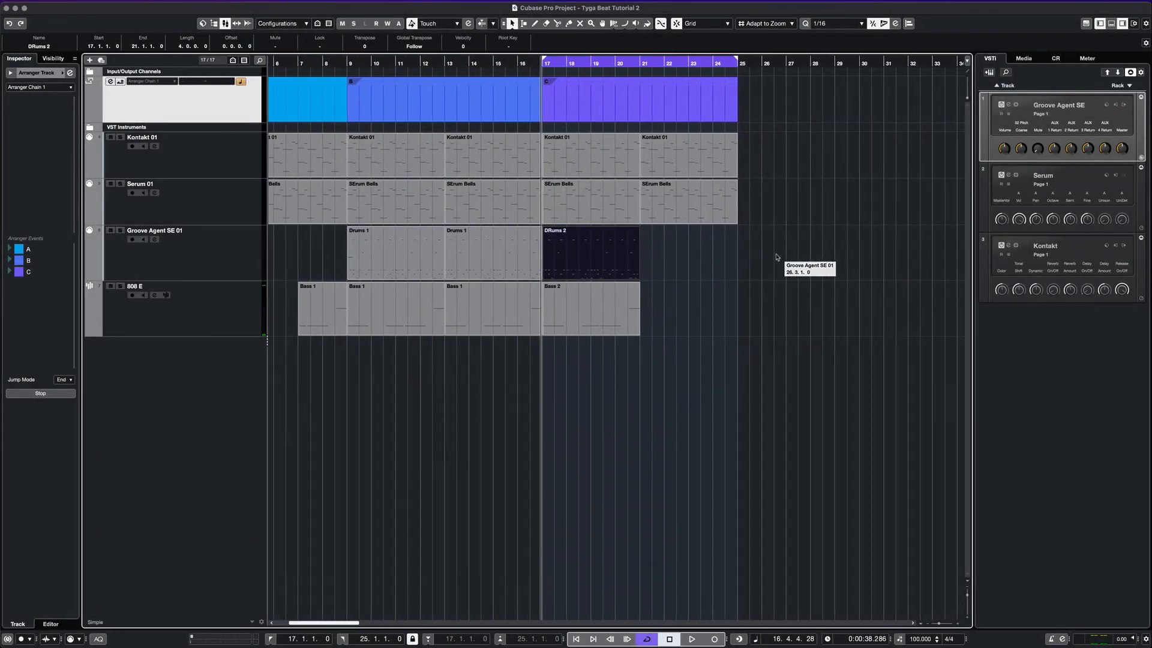
- Add C1 kick notes at 17.4.1 and 17.4.3 in the DRums 2 part, and return the playhead to bar 17
double_click(564, 259)
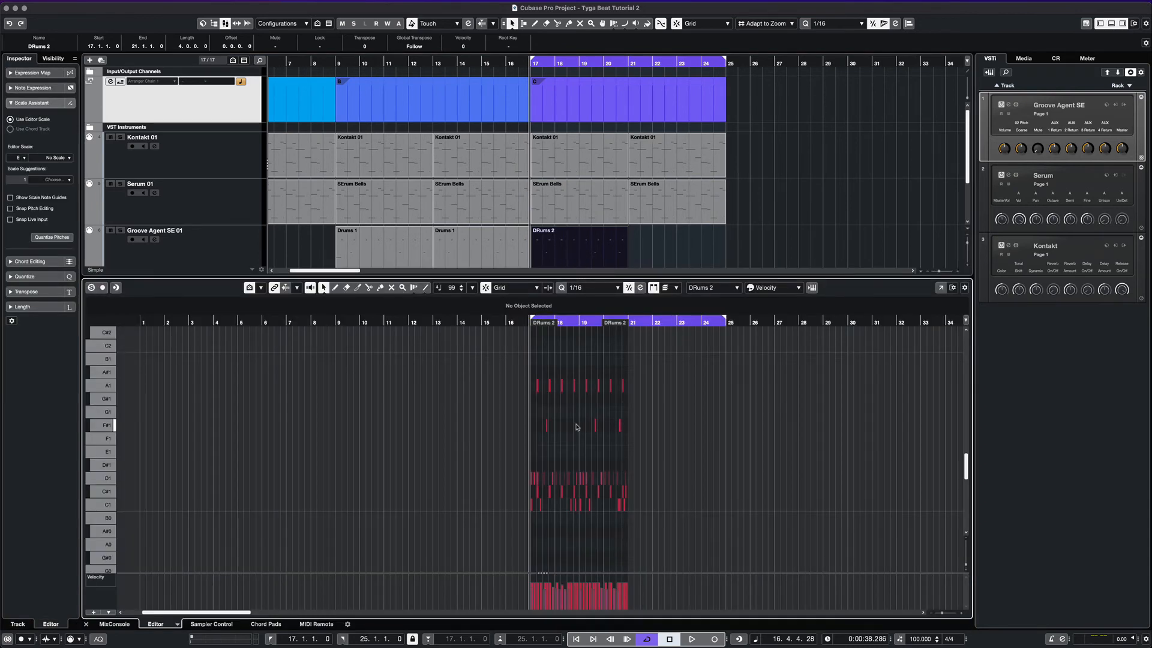
scroll(572, 424, "up", 10)
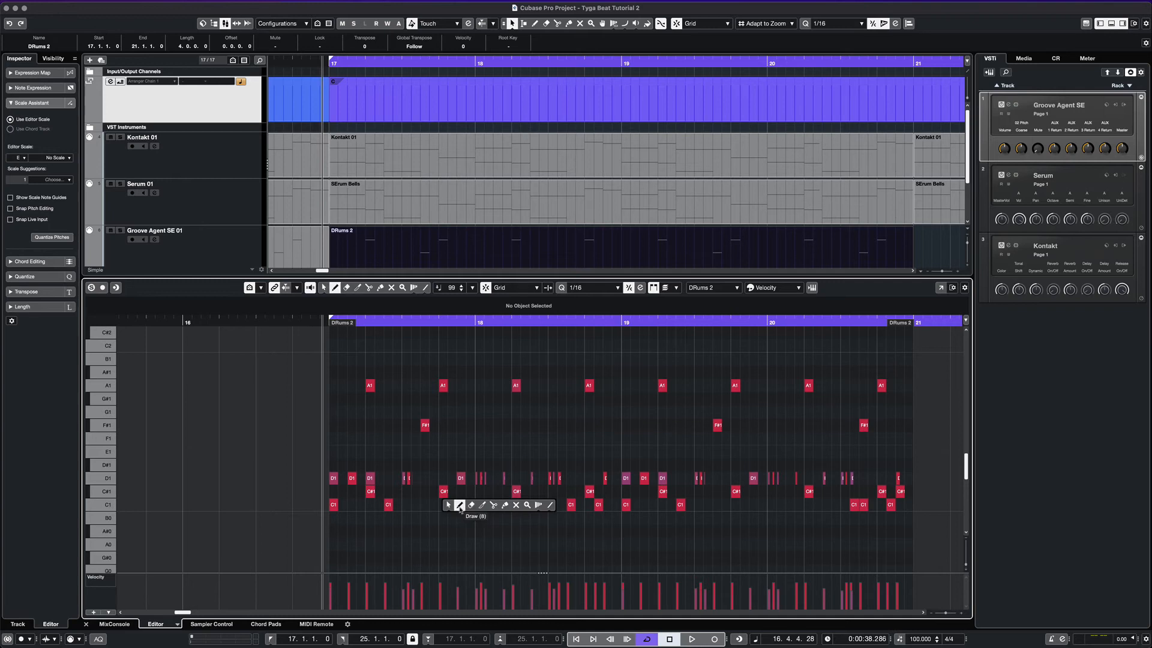
left_click(460, 506)
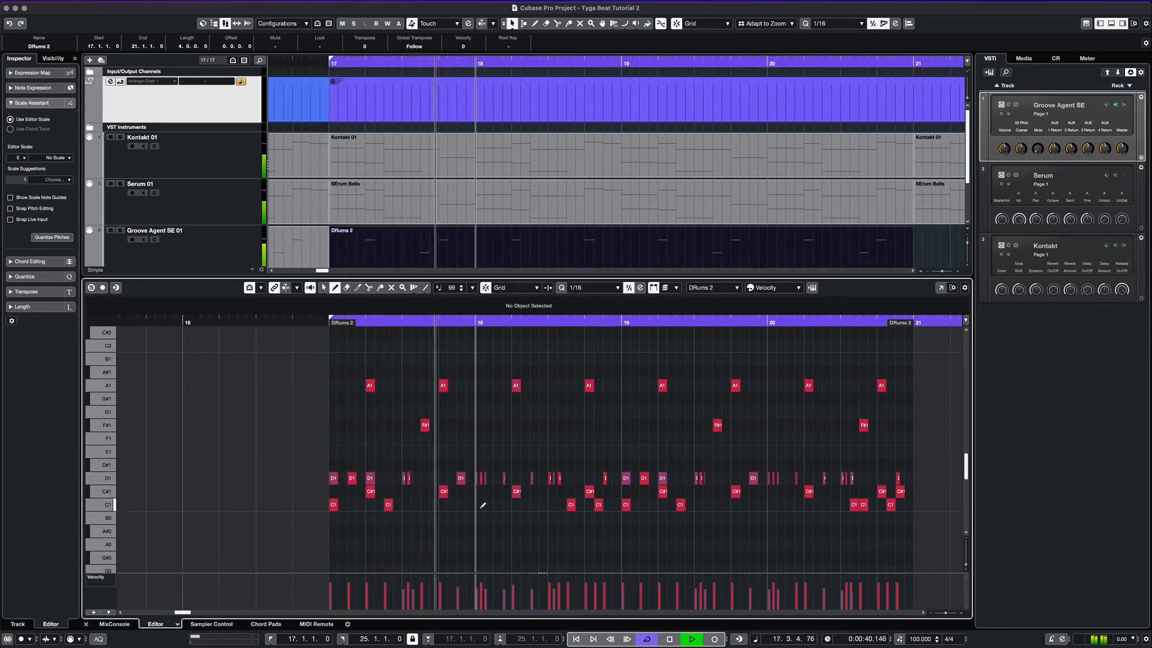
key("space")
left_click(443, 505)
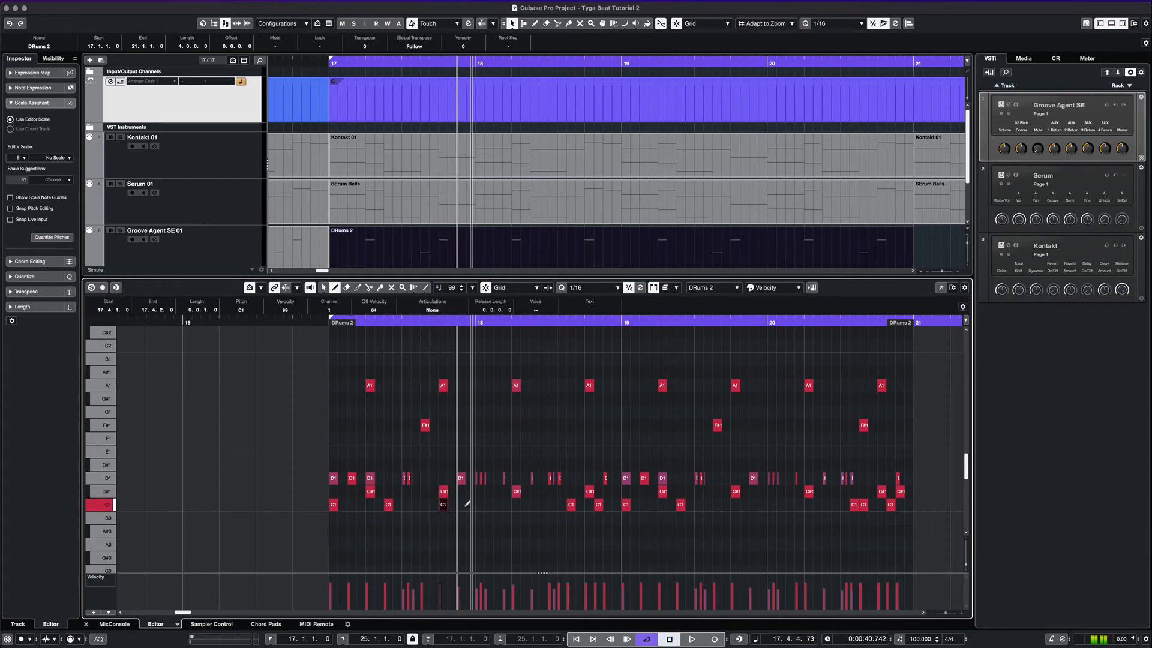
left_click(466, 505)
key("comma")
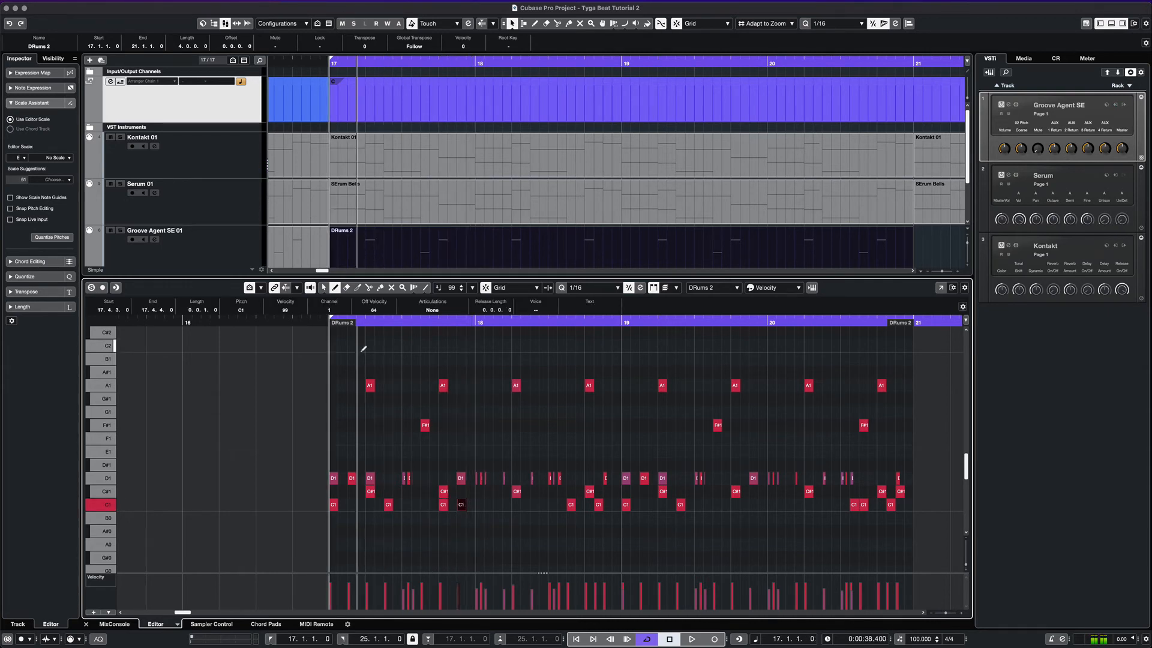
- Solo the Groove Agent SE 01 track, play from bar 17, and add the 808 E track to the solo
key("space")
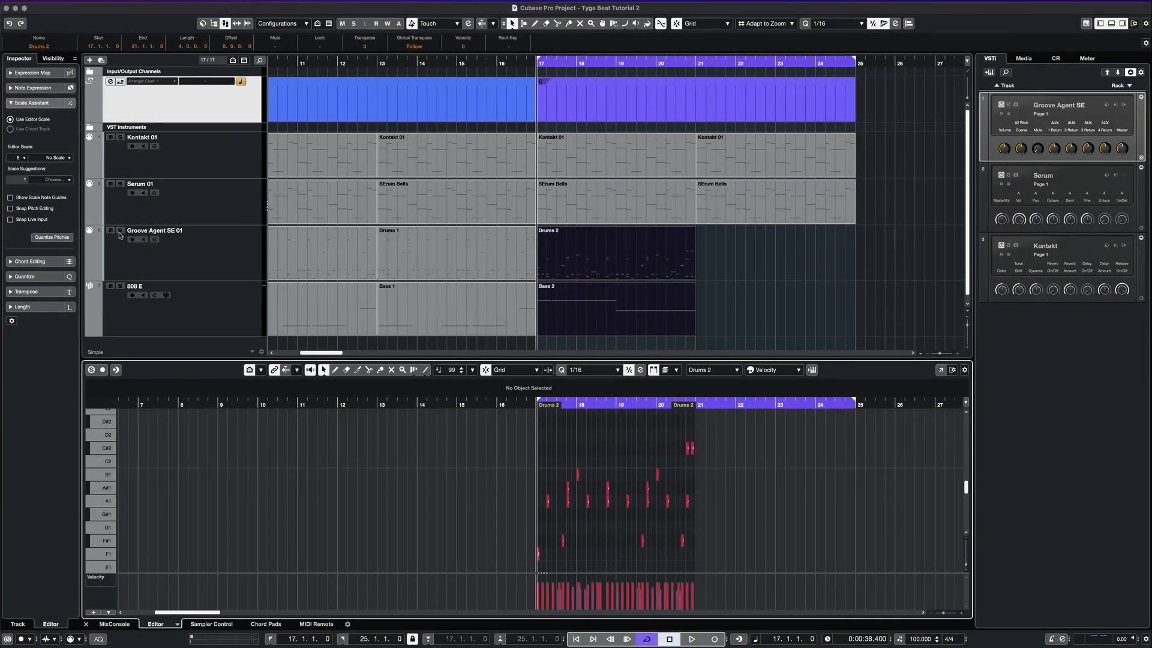
left_click(120, 231)
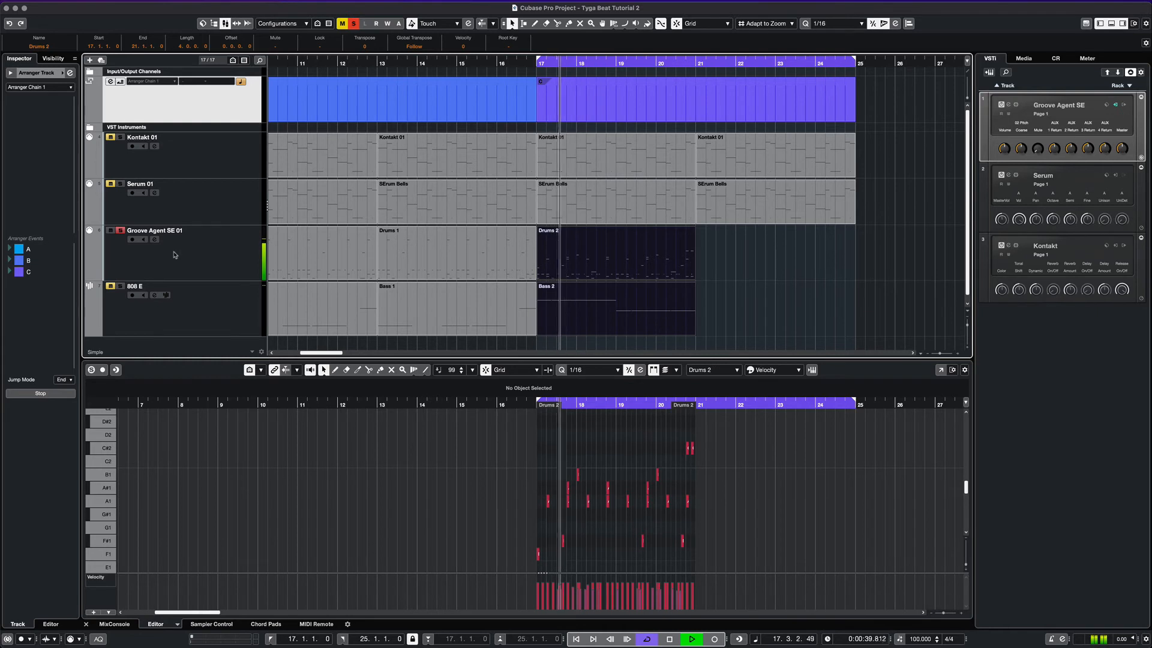
scroll(755, 299, "down", 1)
scroll(755, 299, "left", 1)
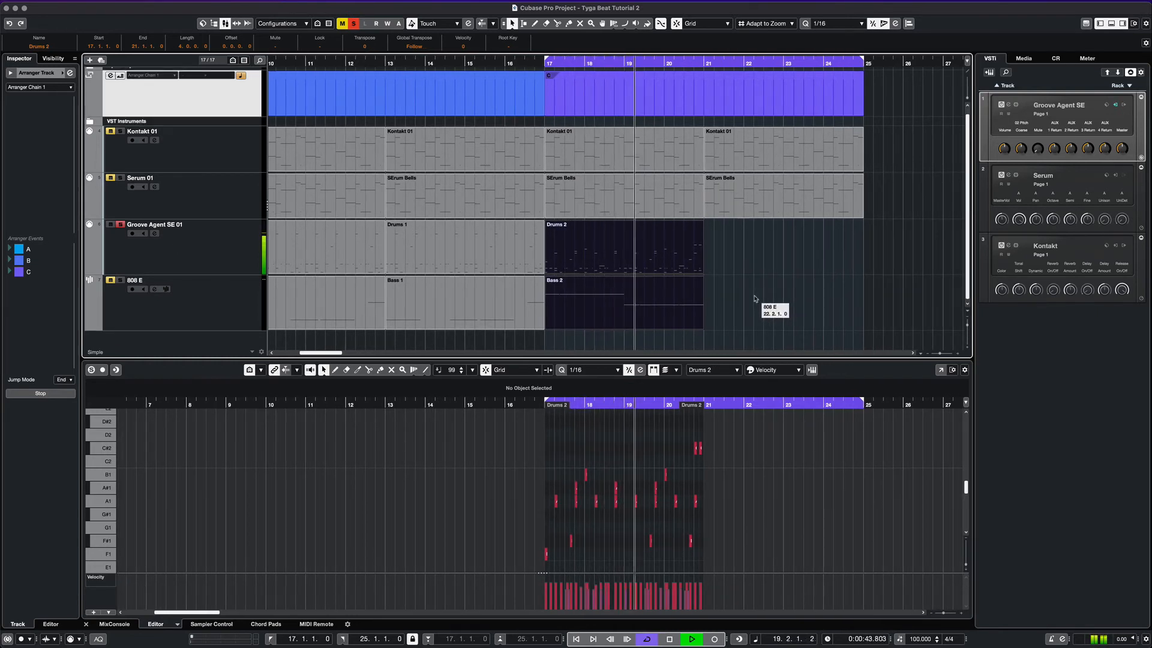
key("space")
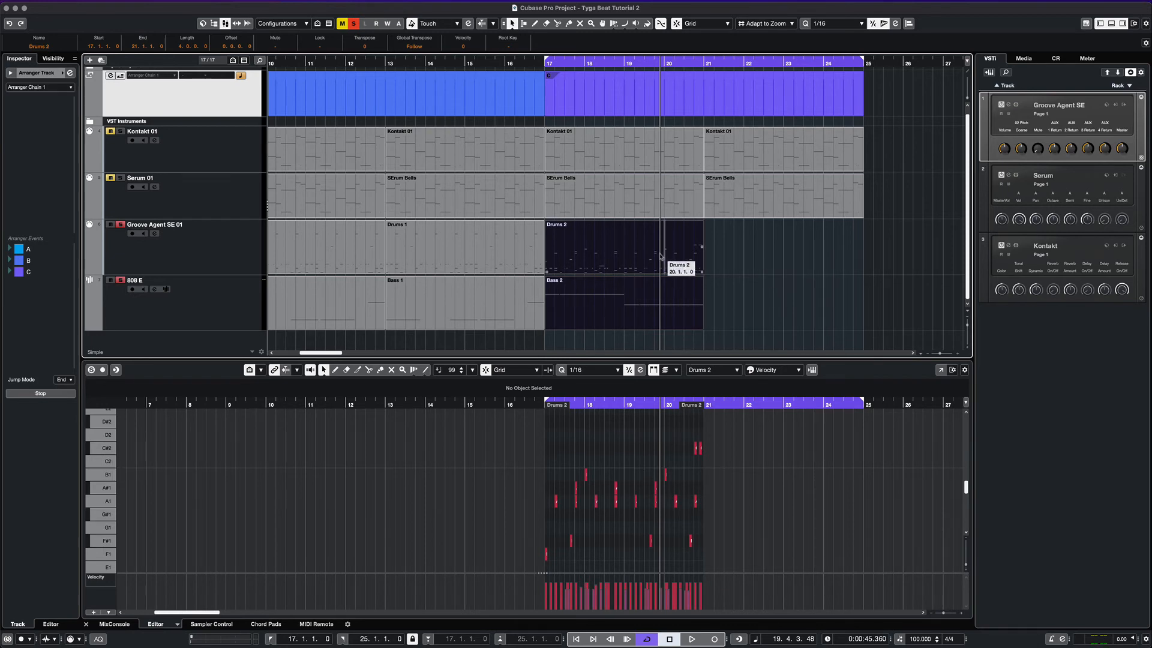
- Open the Drums 2 and Bass 2 parts together in the editor and examine their note patterns in bars 17 to 21
left_click_drag(771, 252, 641, 169)
double_click(597, 264)
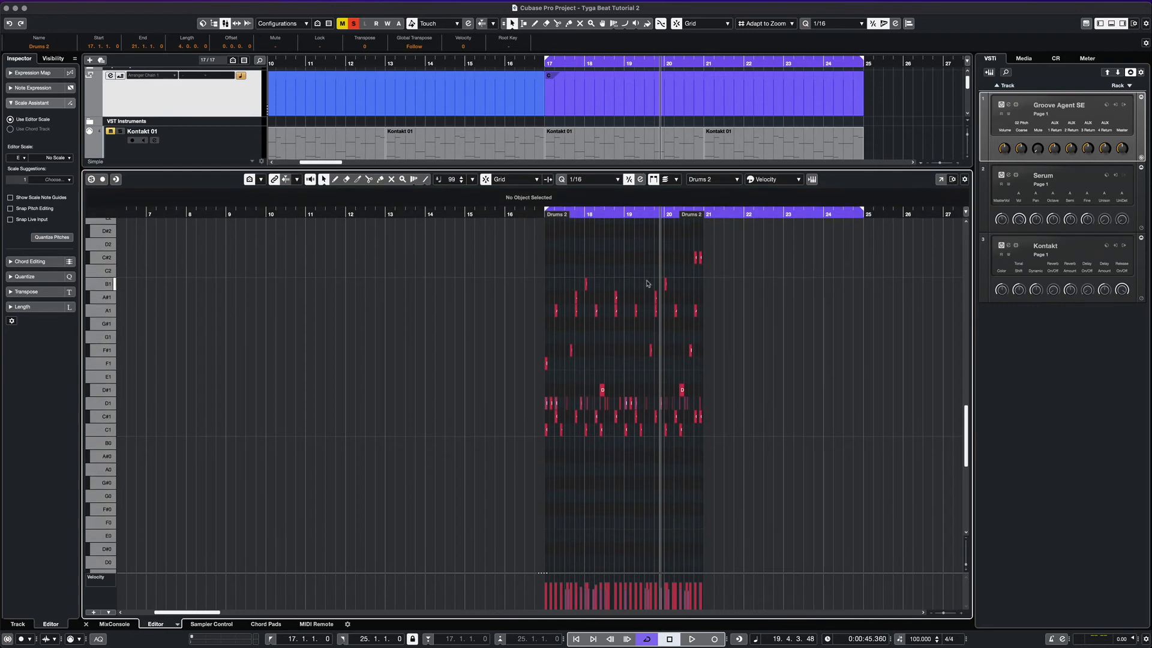
scroll(646, 283, "up", 5)
scroll(586, 293, "up", 1)
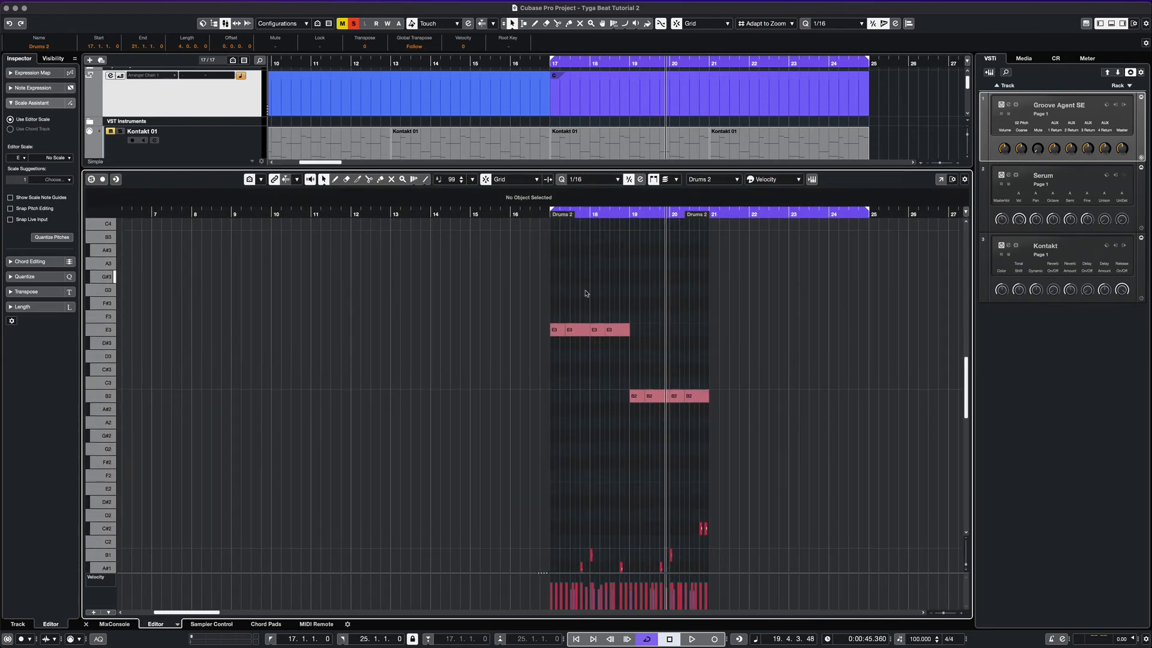
scroll(640, 375, "down", 3)
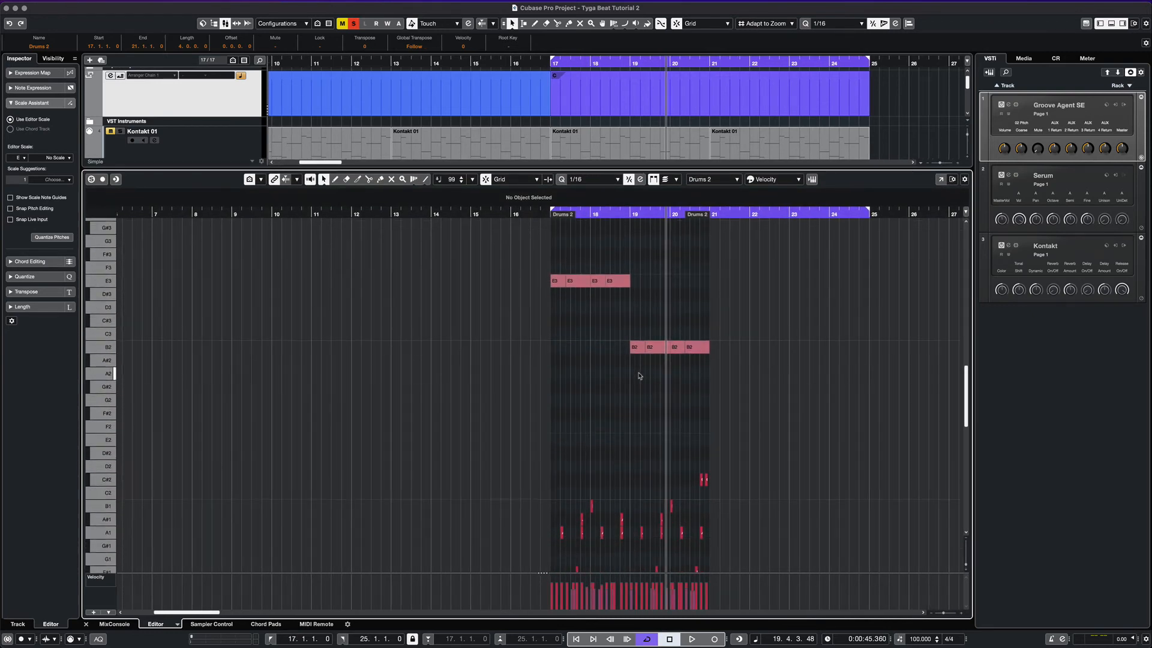
scroll(635, 408, "up", 3)
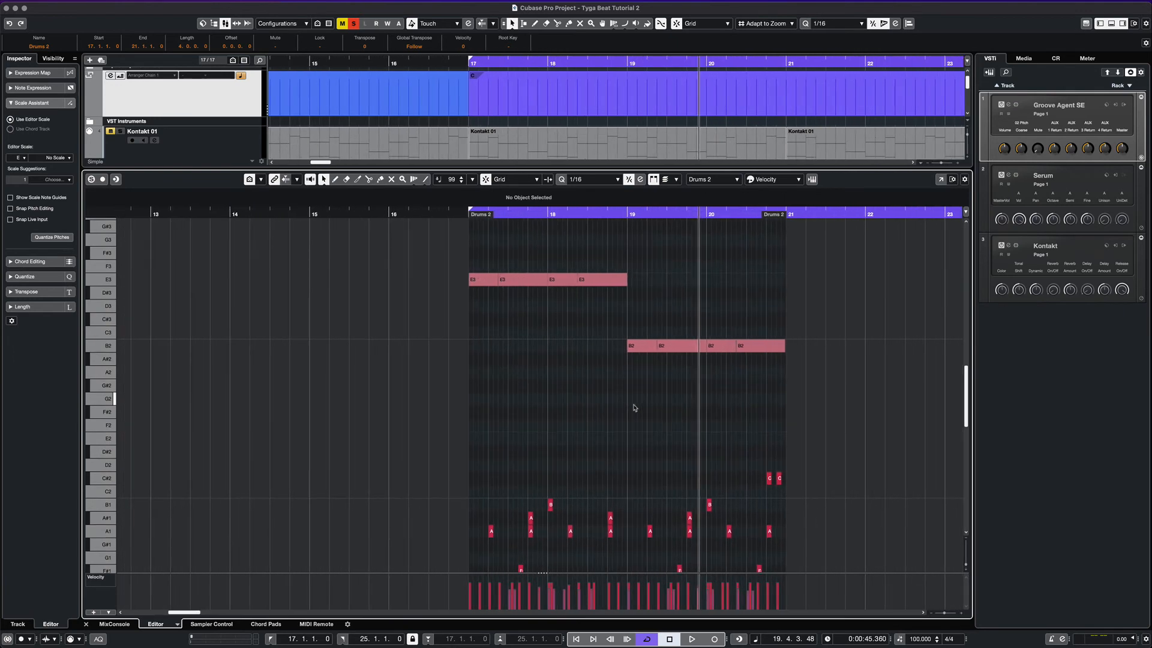
scroll(635, 405, "down", 10)
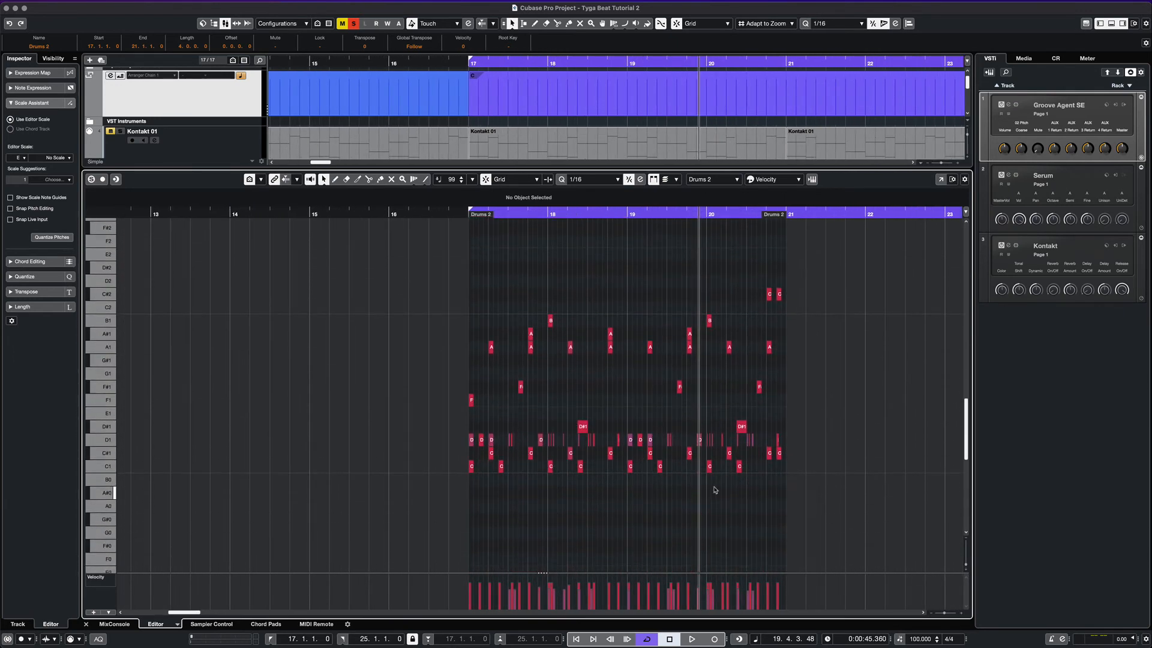
scroll(639, 375, "up", 7)
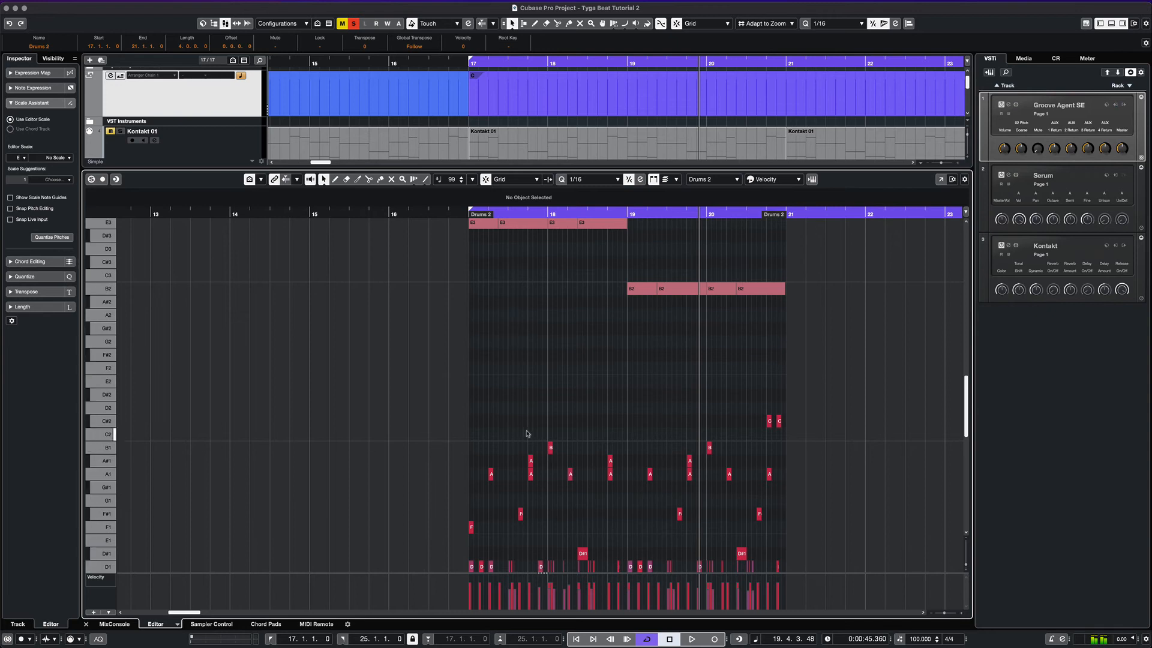
scroll(527, 433, "down", 2)
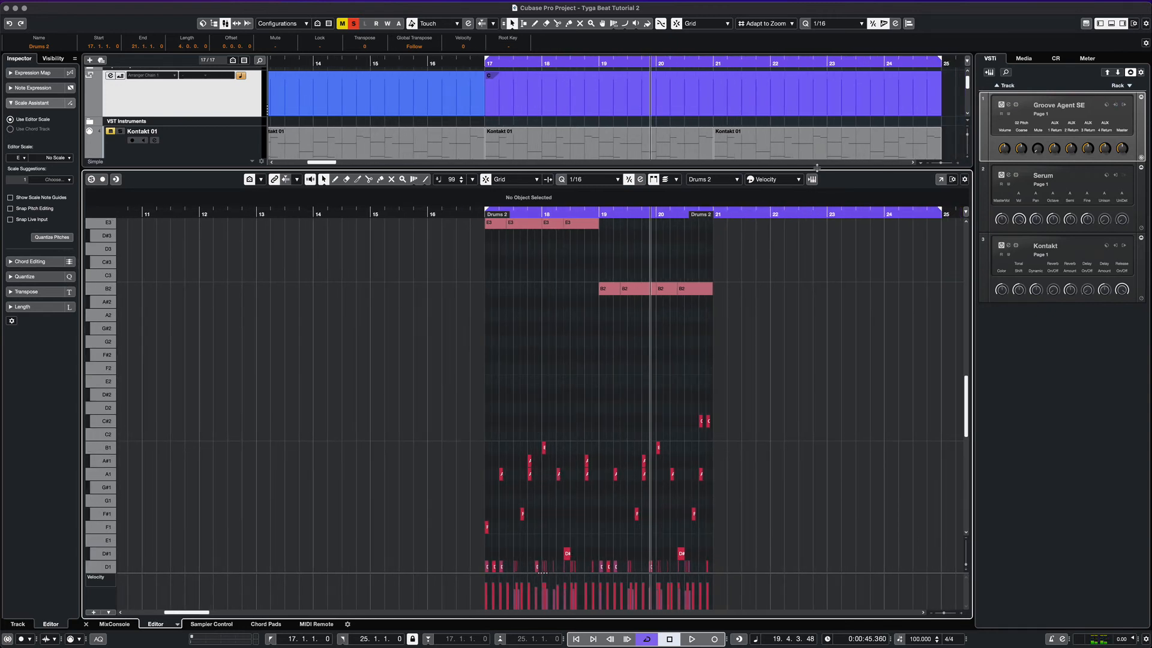
- Enlarge the arrangement area, clear all solos, and play the full mix of section C from bar 17
left_click_drag(816, 168, 816, 447)
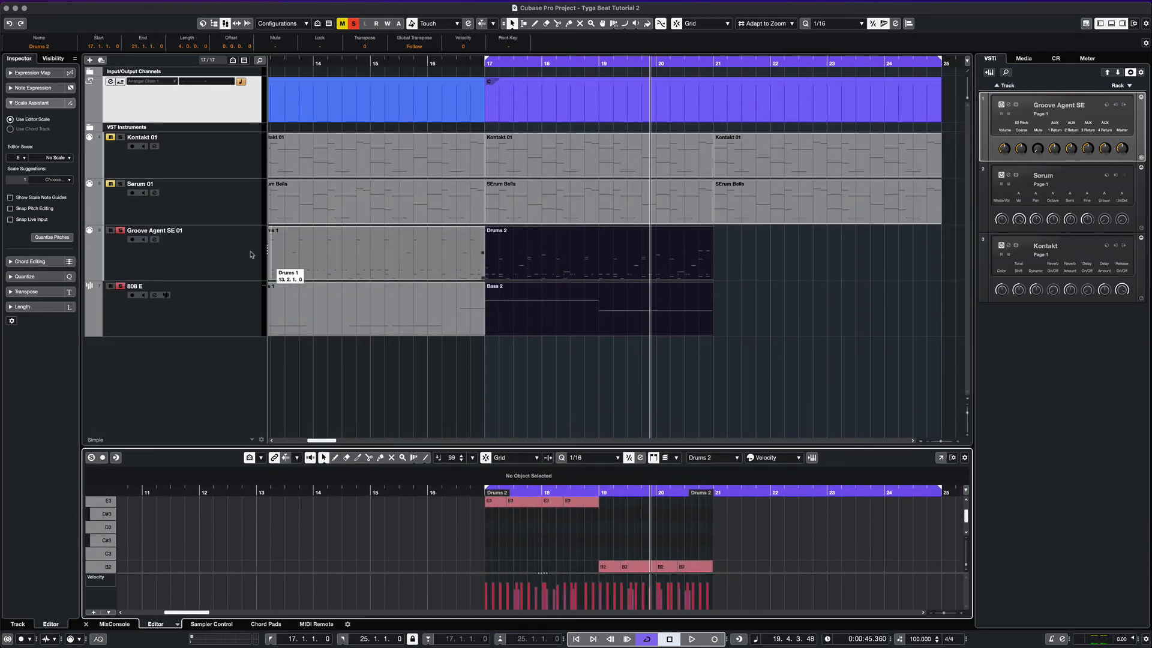
left_click(355, 25)
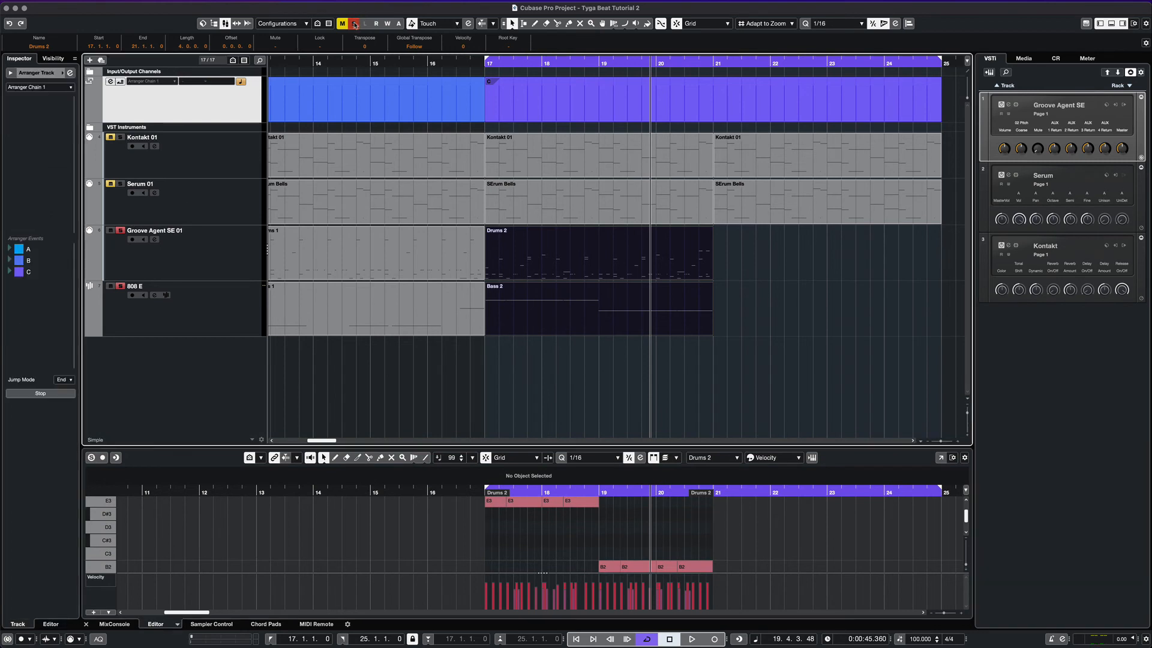
left_click(512, 62)
key("space")
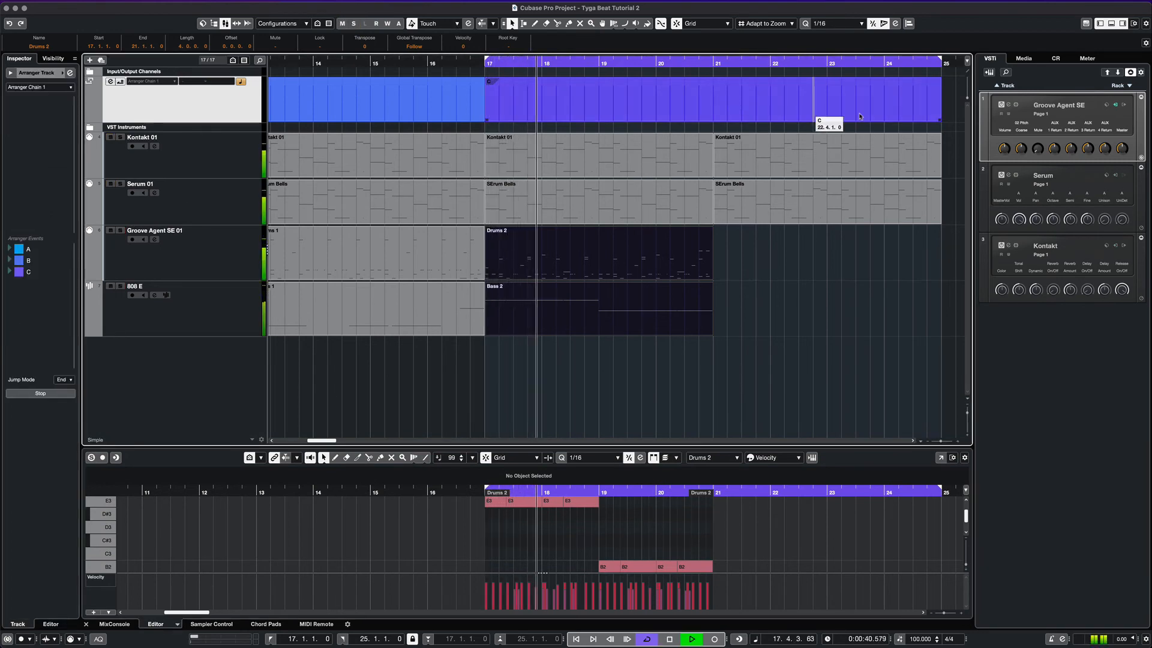
scroll(788, 254, "right", 2)
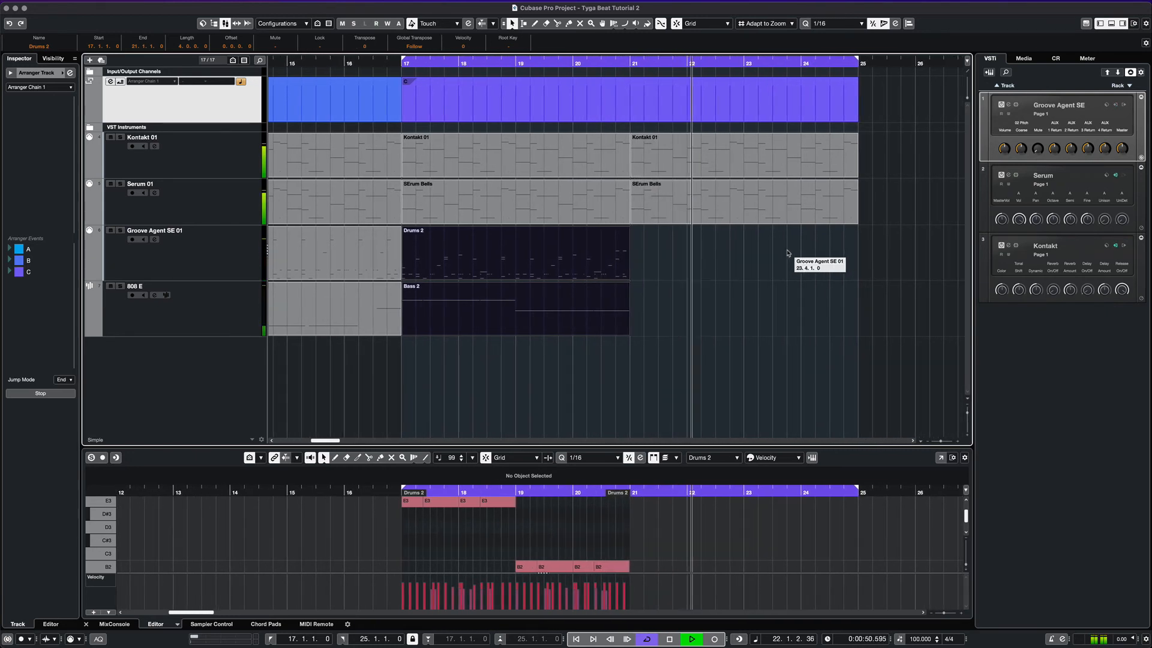
key("space")
- Duplicate the Drums 2 and Bass 2 parts to bar 21 so they fill the rest of section C
left_click_drag(726, 259, 527, 313)
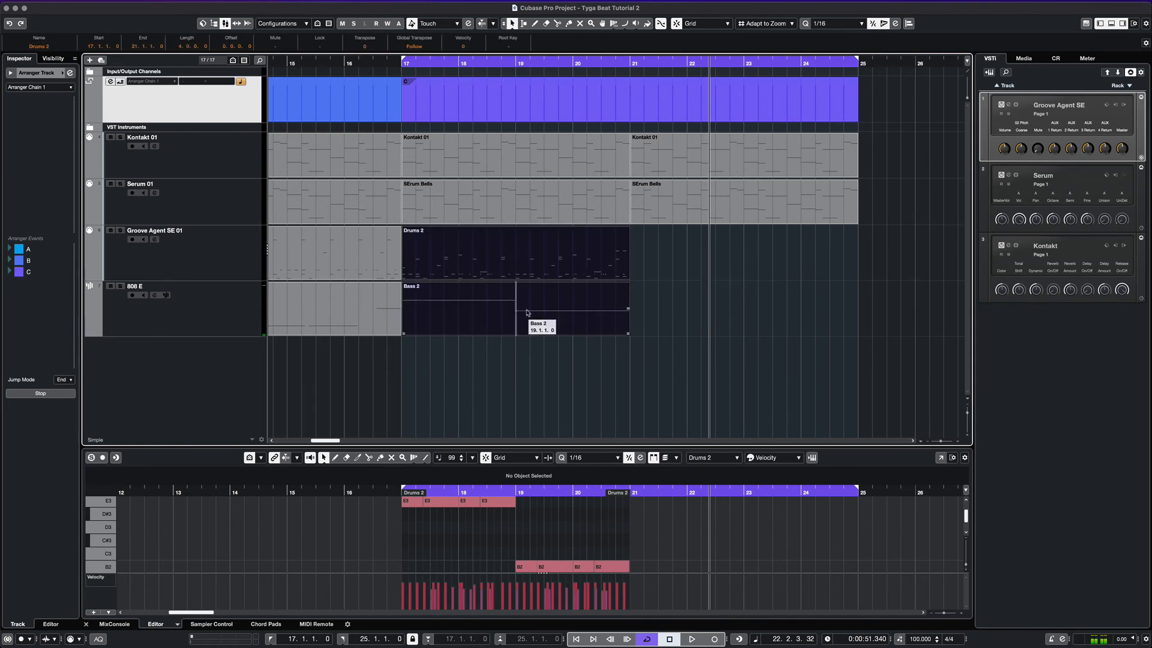
key("super+d")
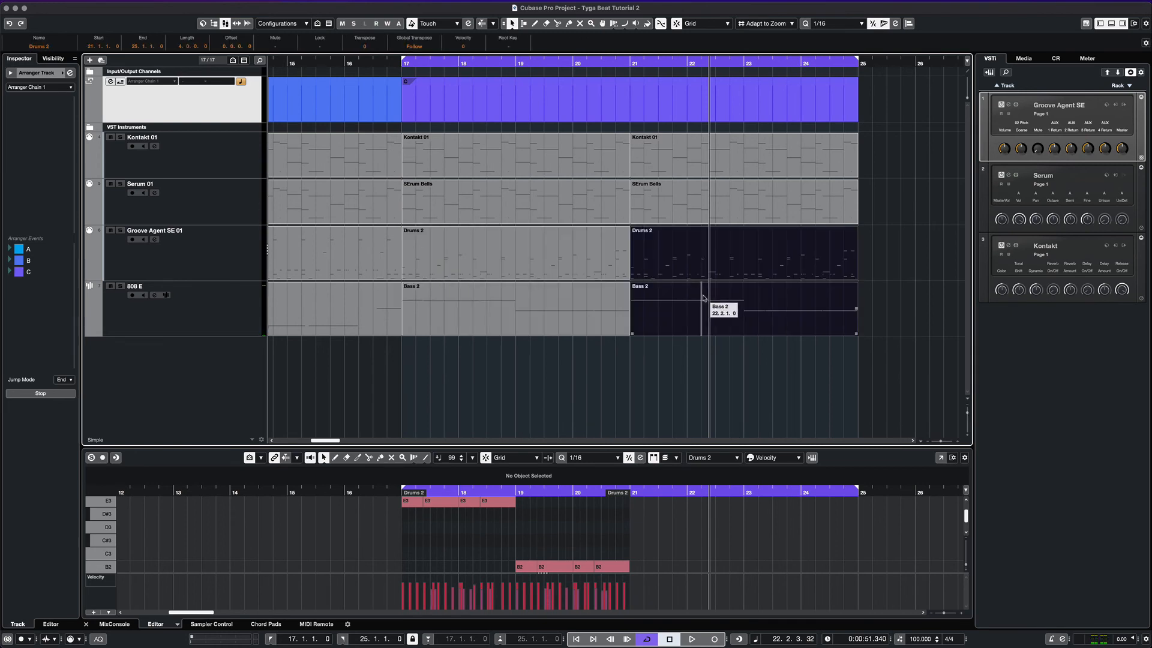
scroll(755, 323, "right", 2)
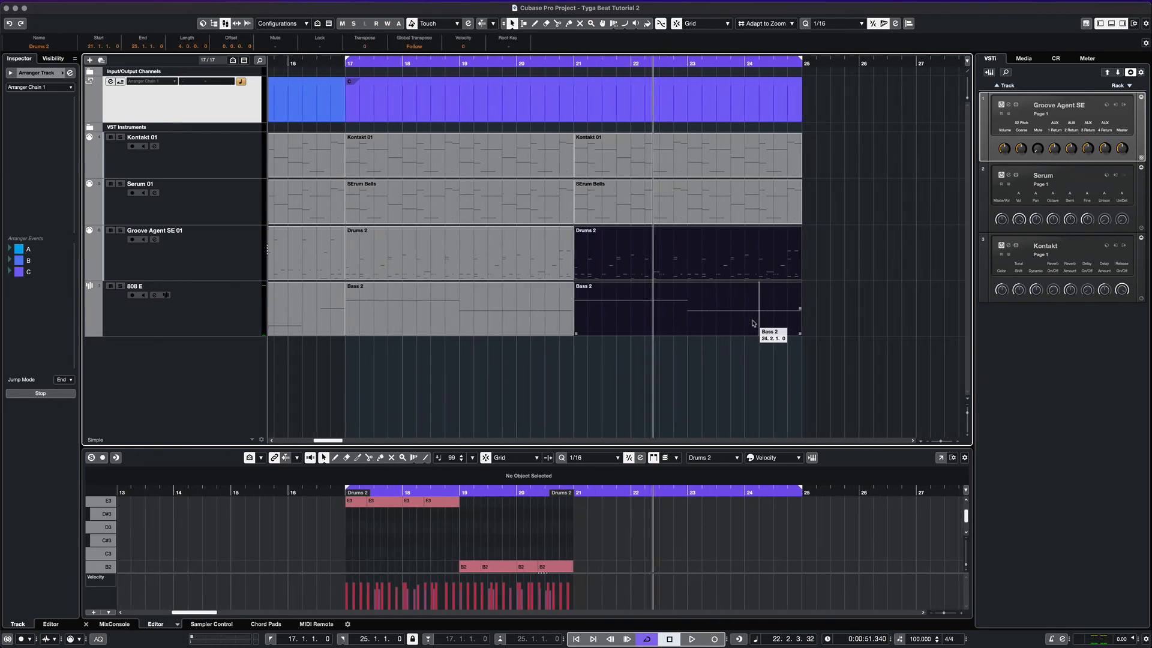
left_click(641, 356)
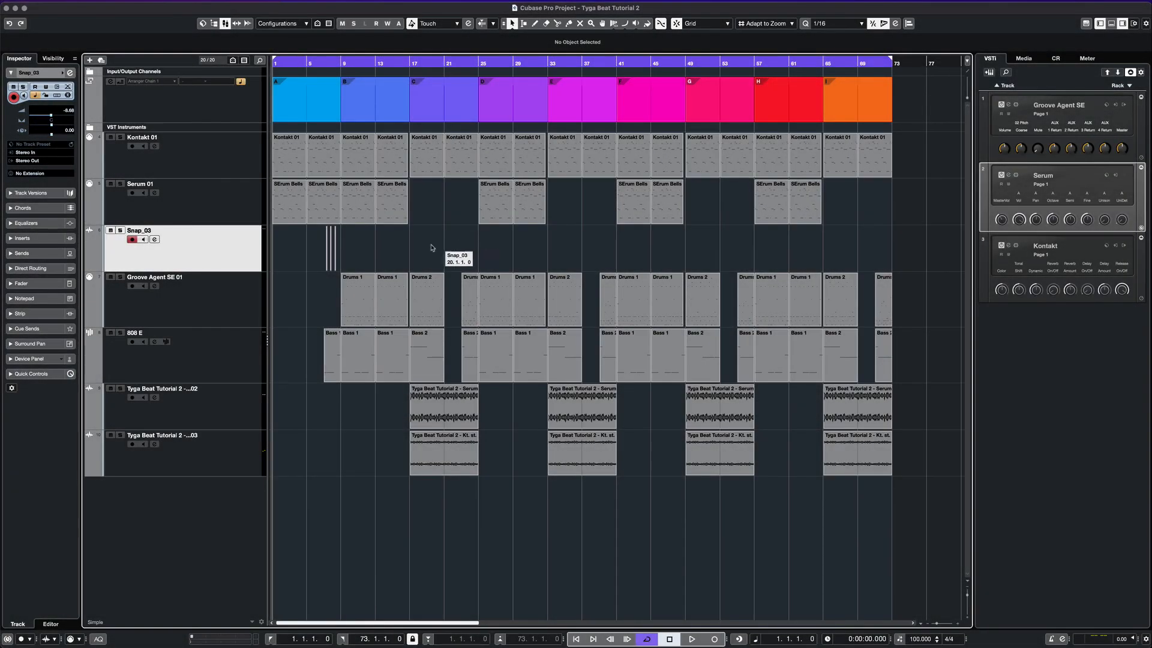
- Examine the extended arrangement, including the Snap_03 hits near bar 7, the gaps between parts, and the rendered audio tracks
scroll(394, 250, "up", 6)
scroll(397, 250, "left", 4)
scroll(444, 253, "up", 2)
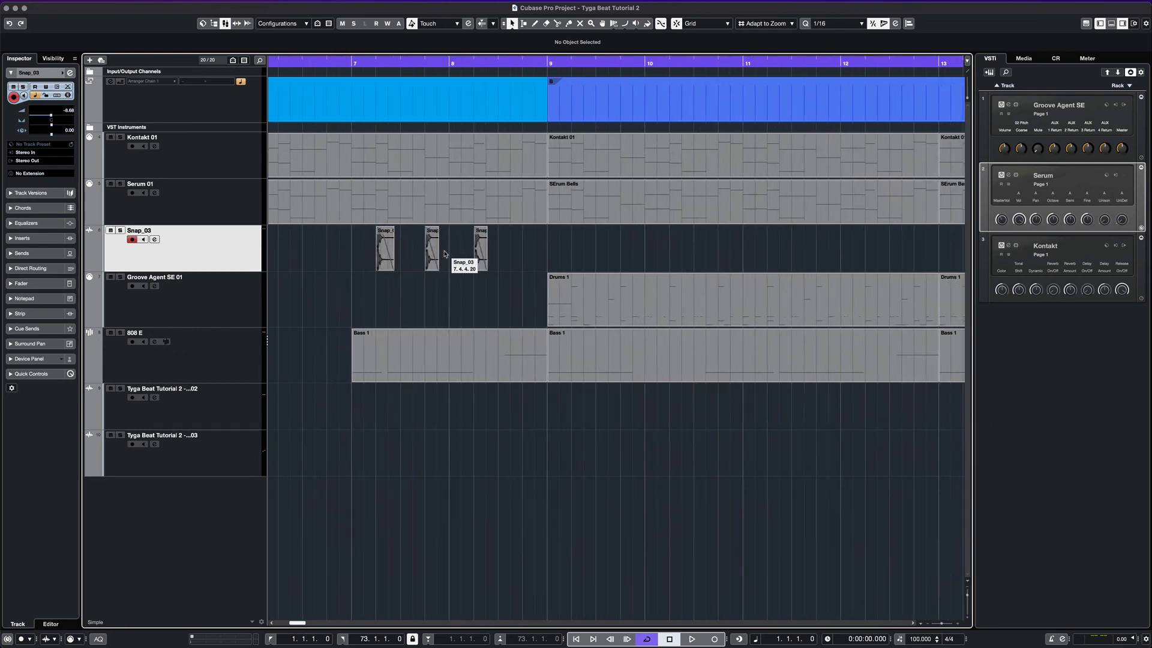
scroll(480, 255, "down", 6)
scroll(580, 257, "up", 3)
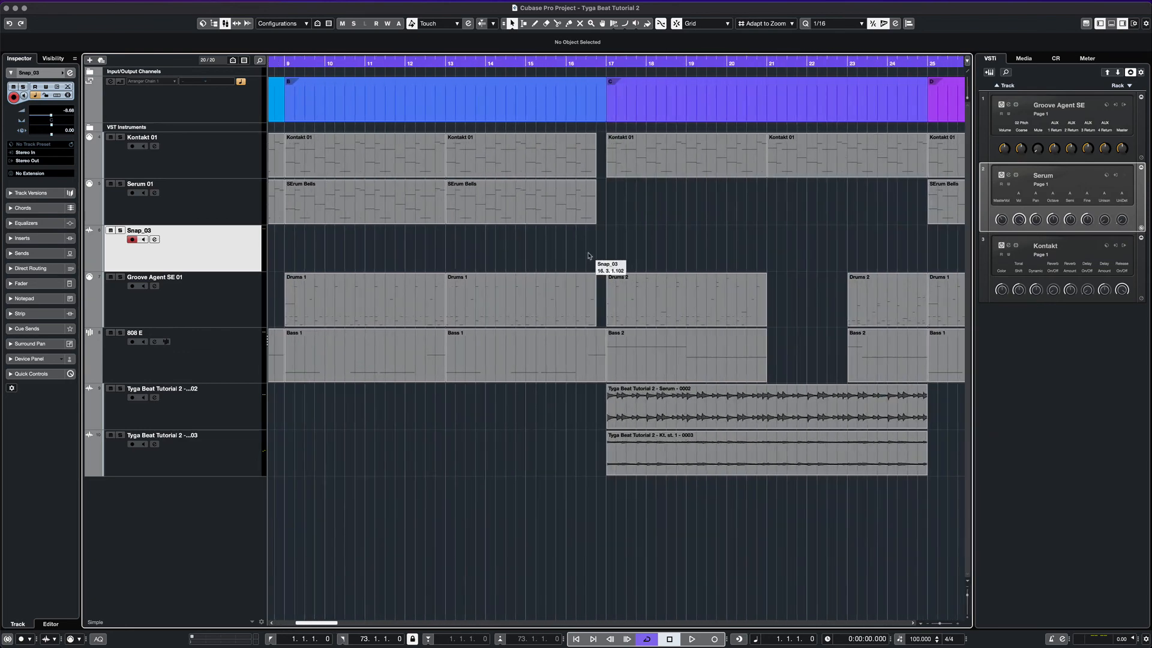
scroll(599, 190, "down", 1)
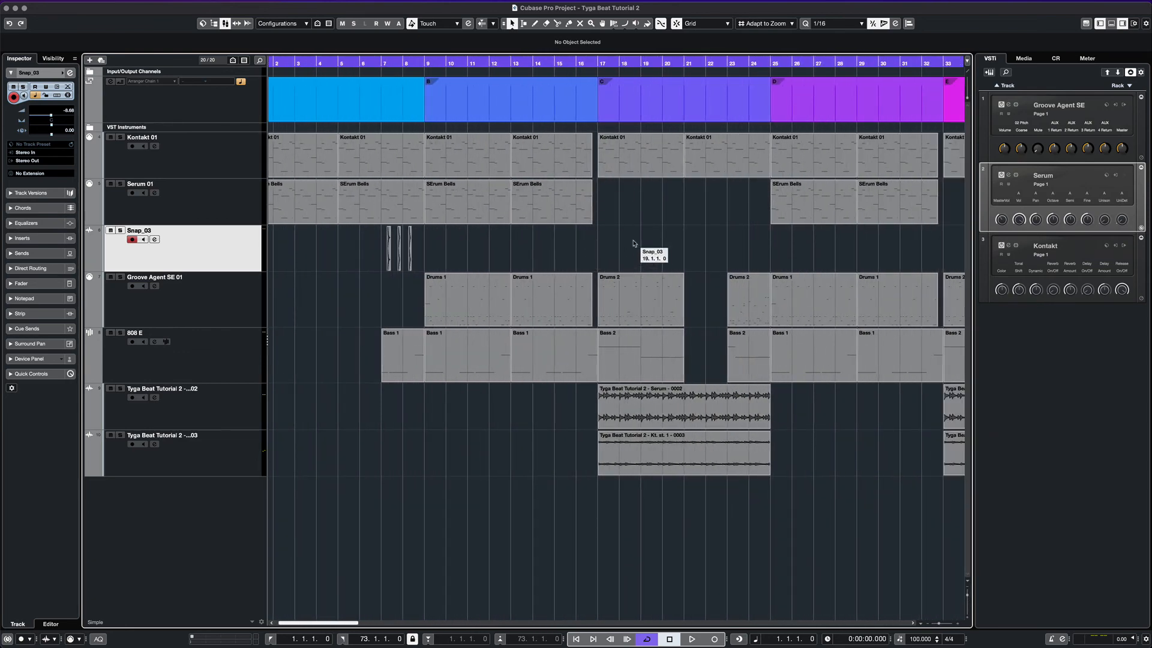
scroll(634, 243, "down", 5)
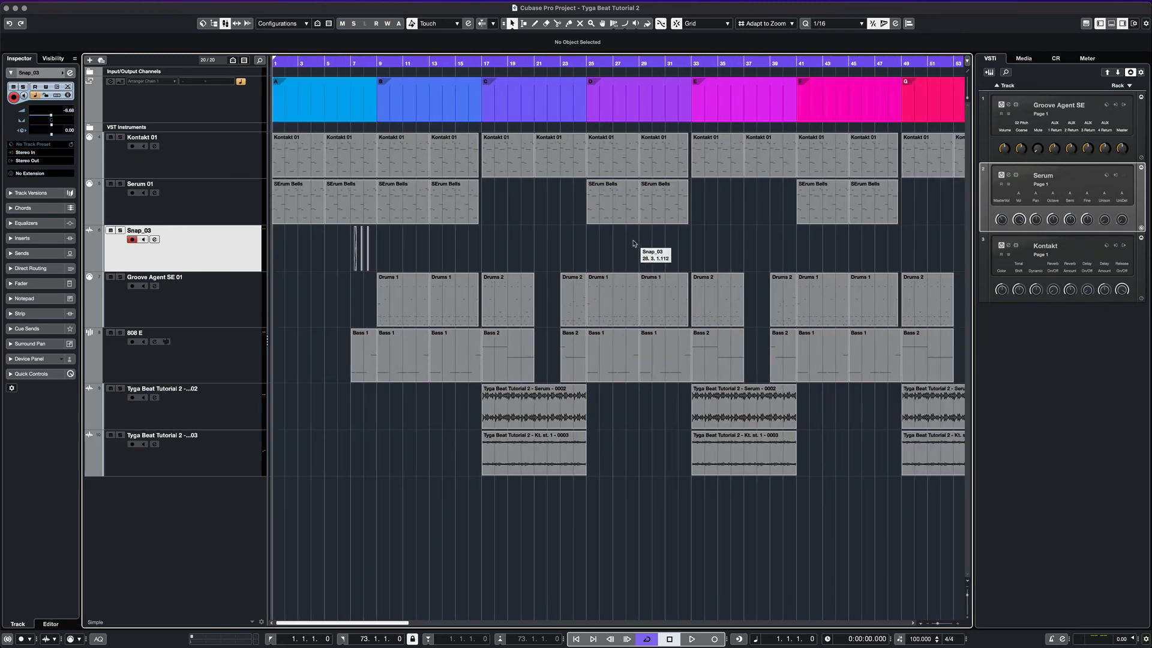
scroll(636, 259, "right", 3)
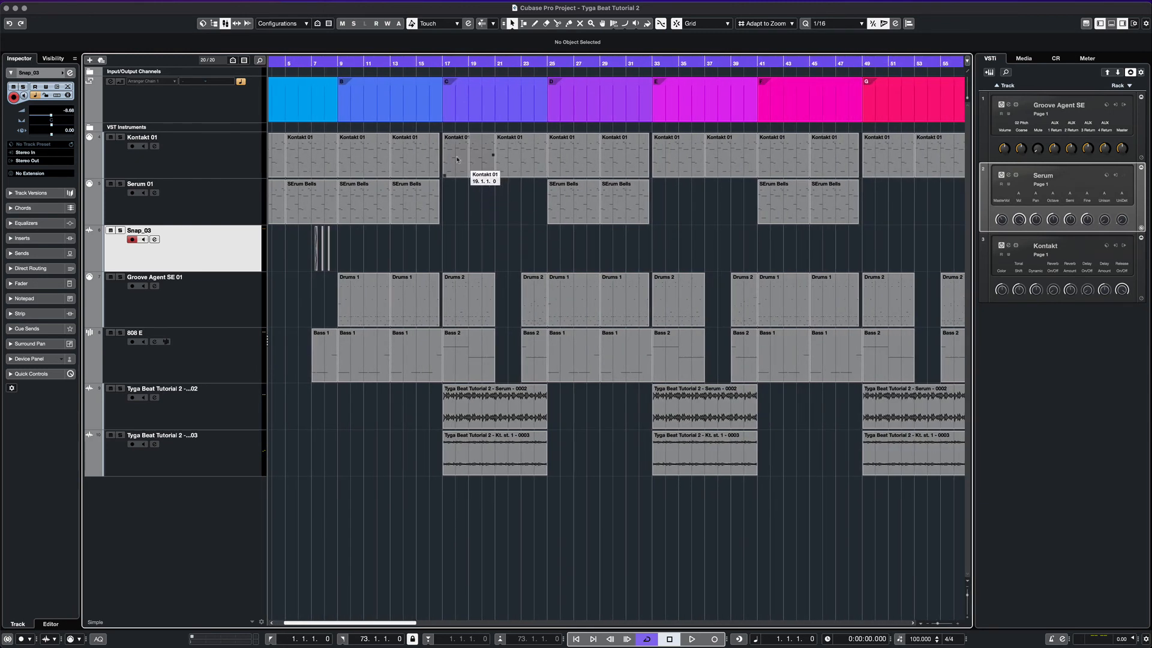
- Solo the Kontakt 01 track and audition the piano from bar 17
left_click(141, 156)
left_click(120, 137)
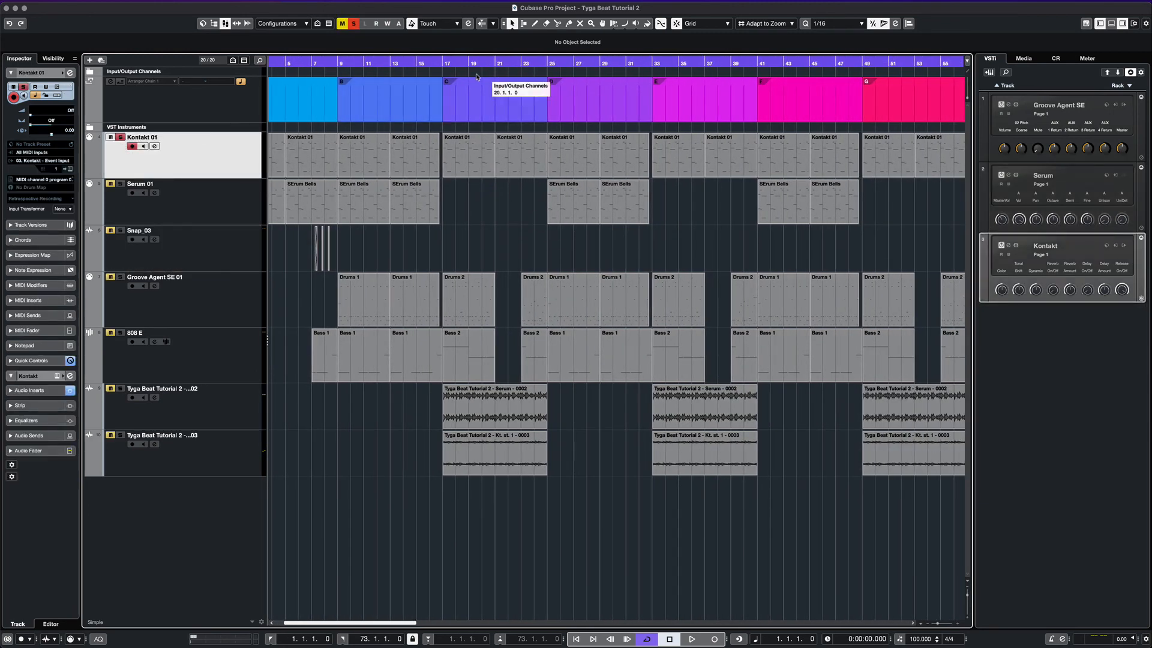
left_click(442, 65)
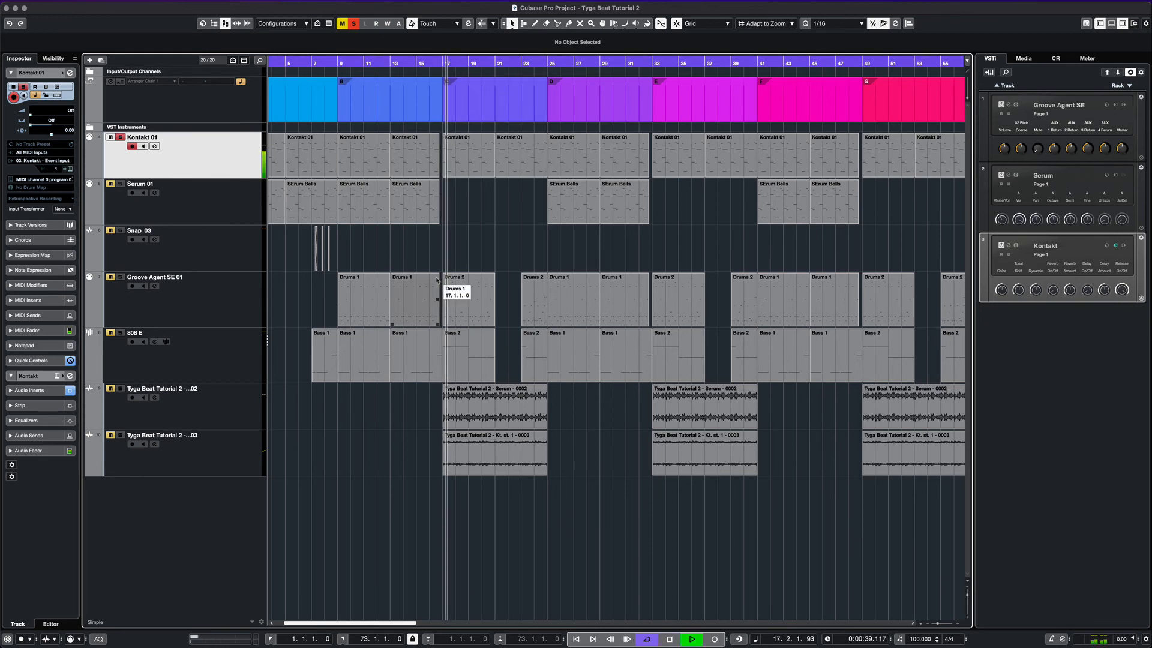
key("space")
- Audition the rendered Kontakt audio track soloed, followed by the rendered Serum audio track from bar 17
left_click(129, 442)
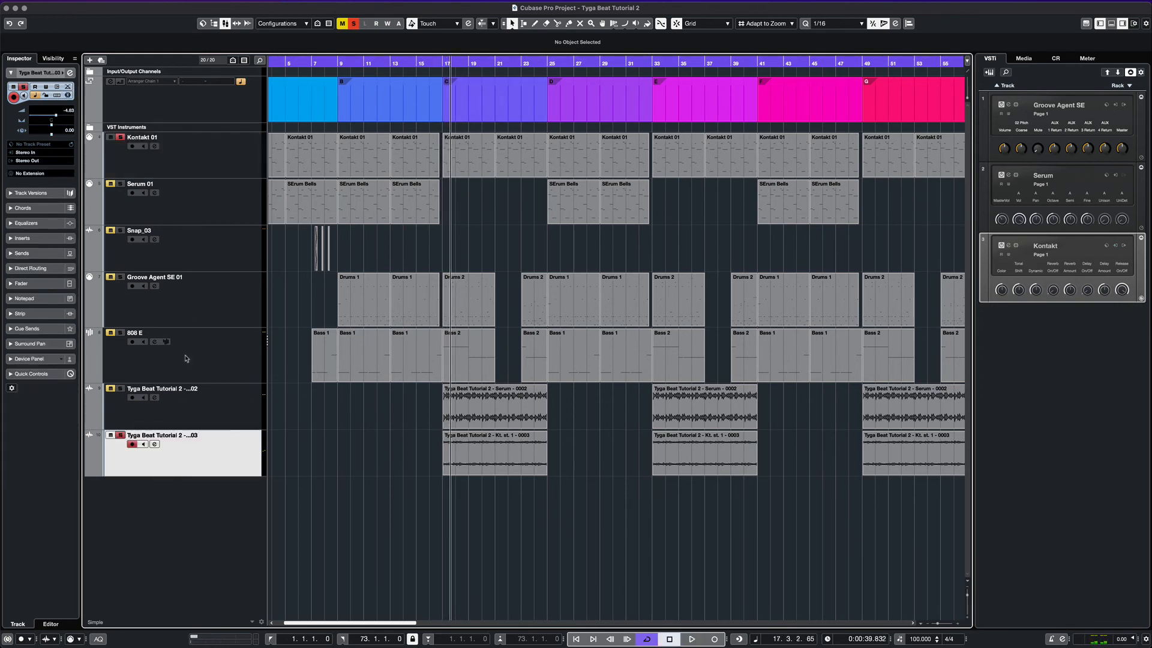
key("space")
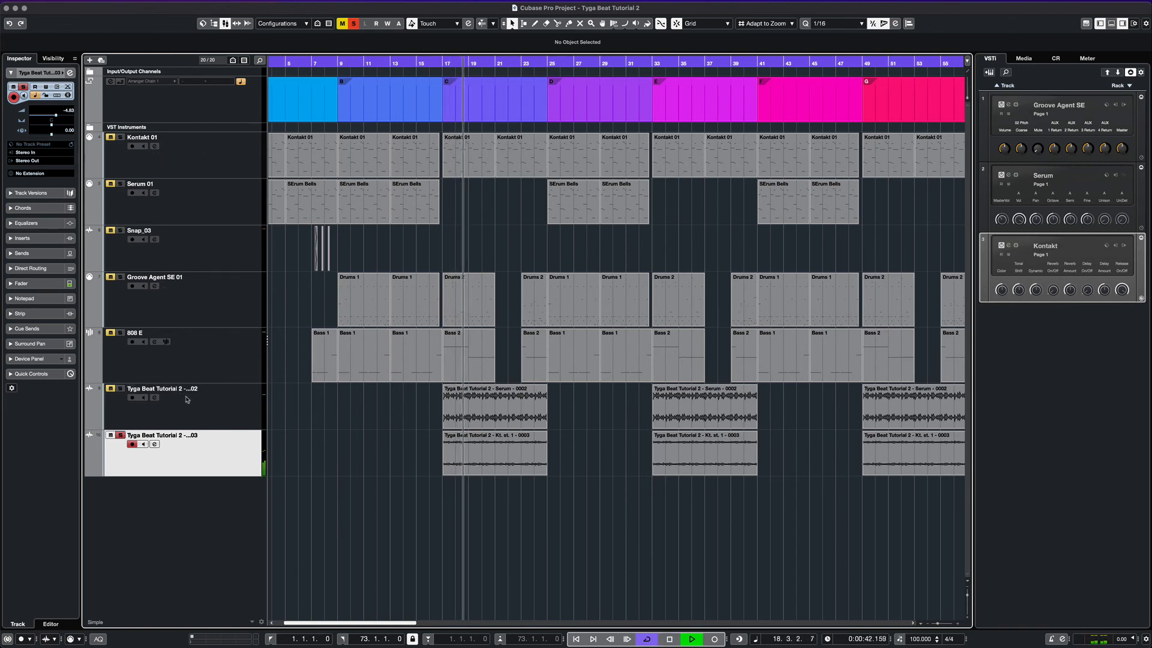
key("space")
left_click(159, 415)
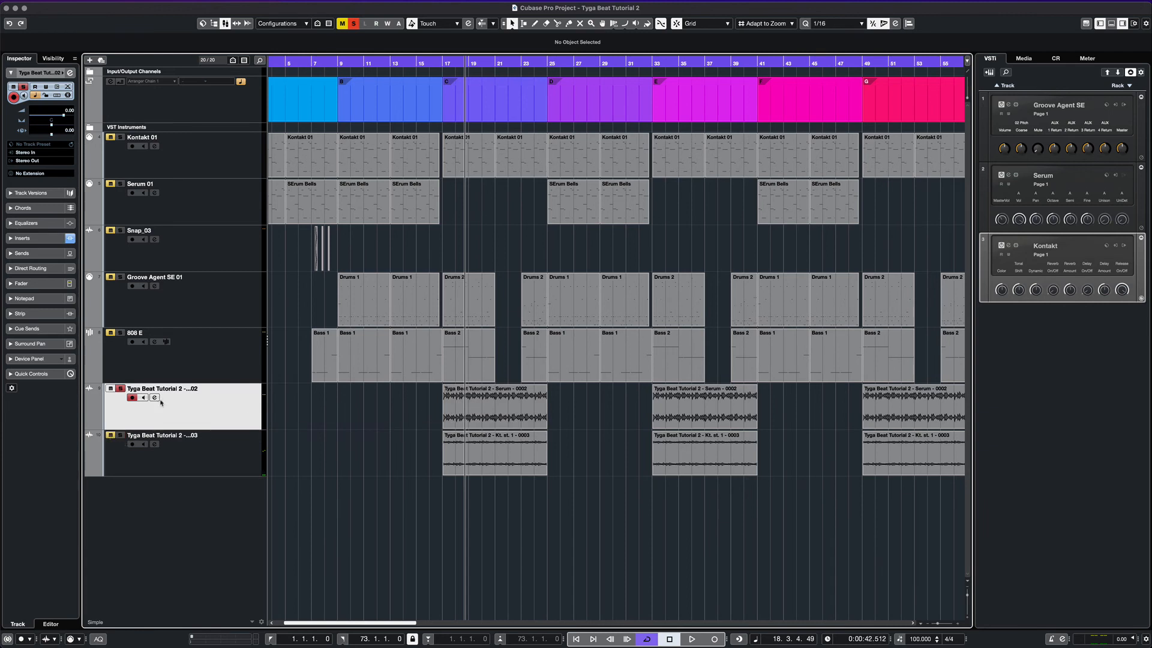
left_click(444, 63)
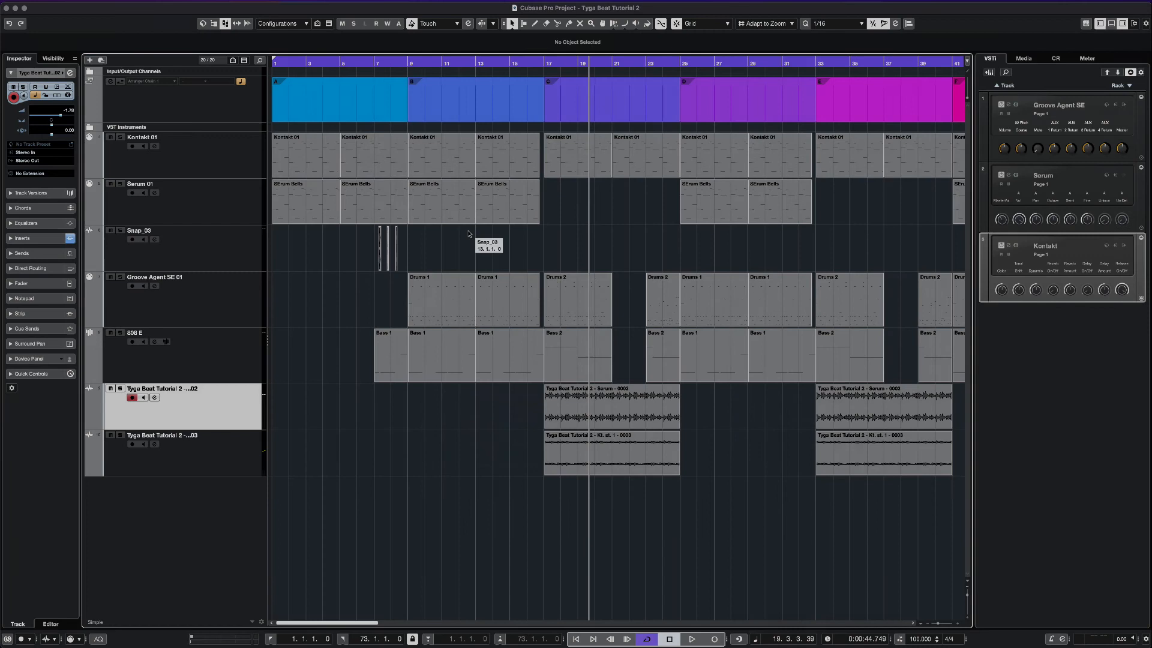
- Play the full arrangement from bar 1 and turn on Auto-Scroll so the view follows the playhead
key("Home")
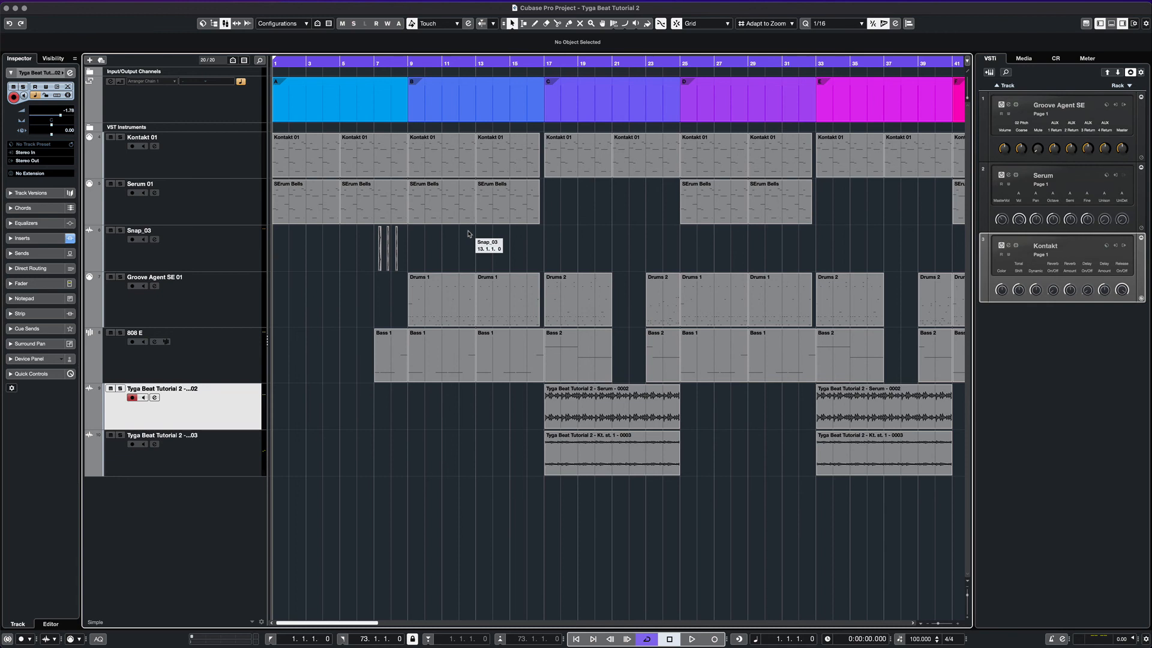
key("space")
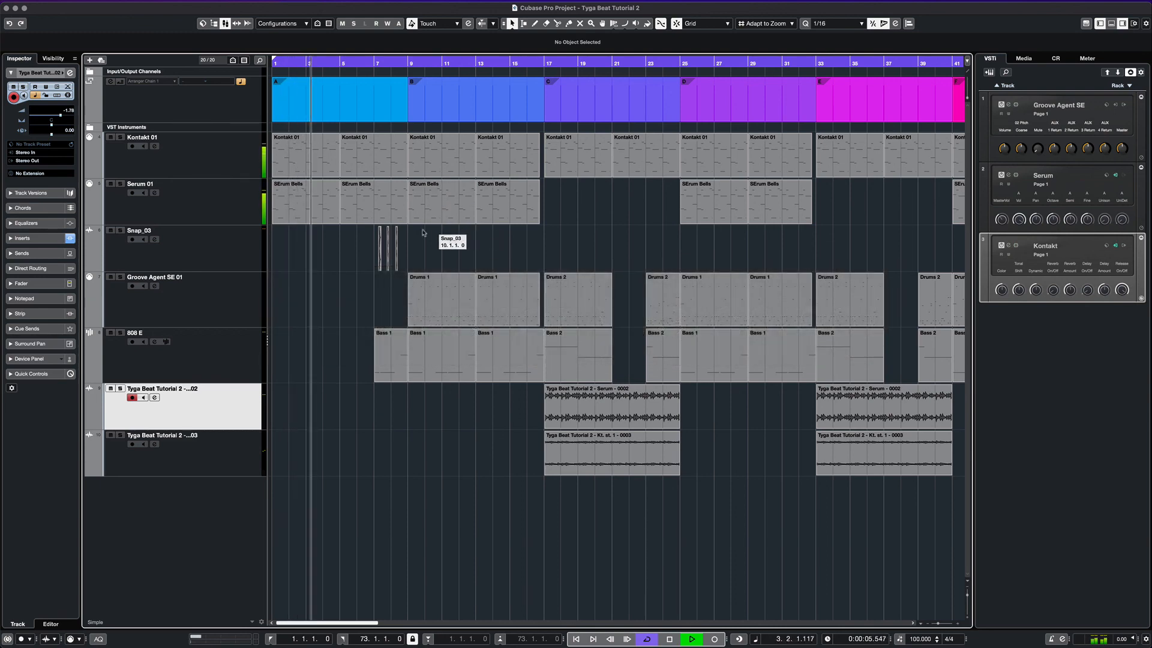
scroll(345, 247, "up", 8)
scroll(347, 247, "left", 5)
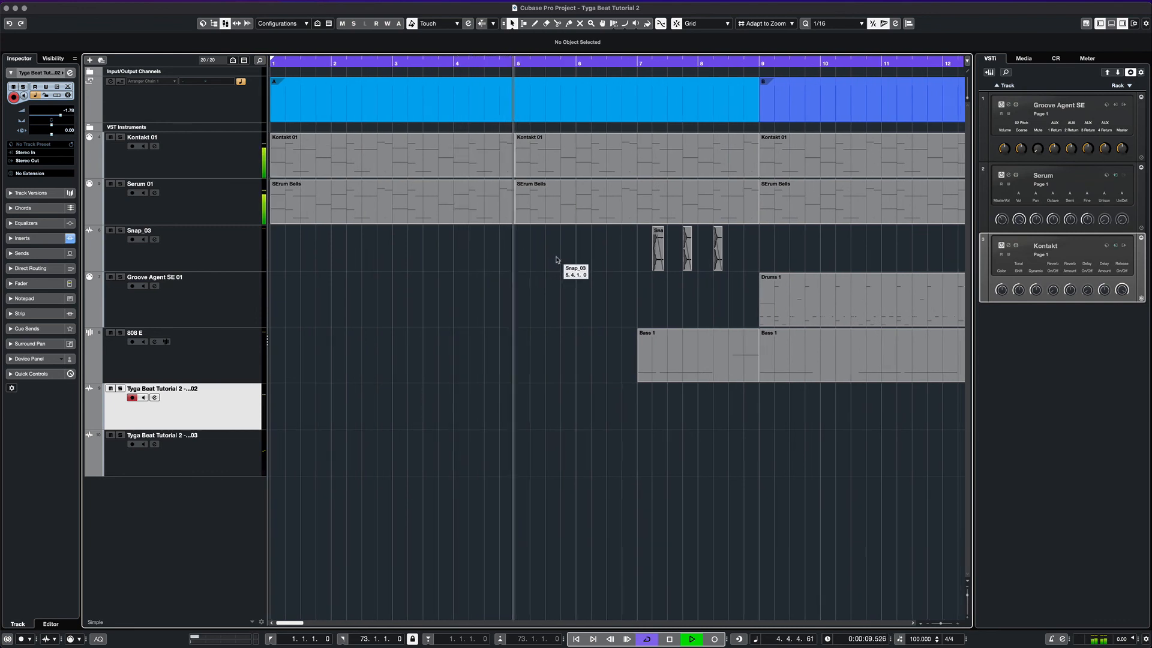
scroll(556, 260, "right", 3)
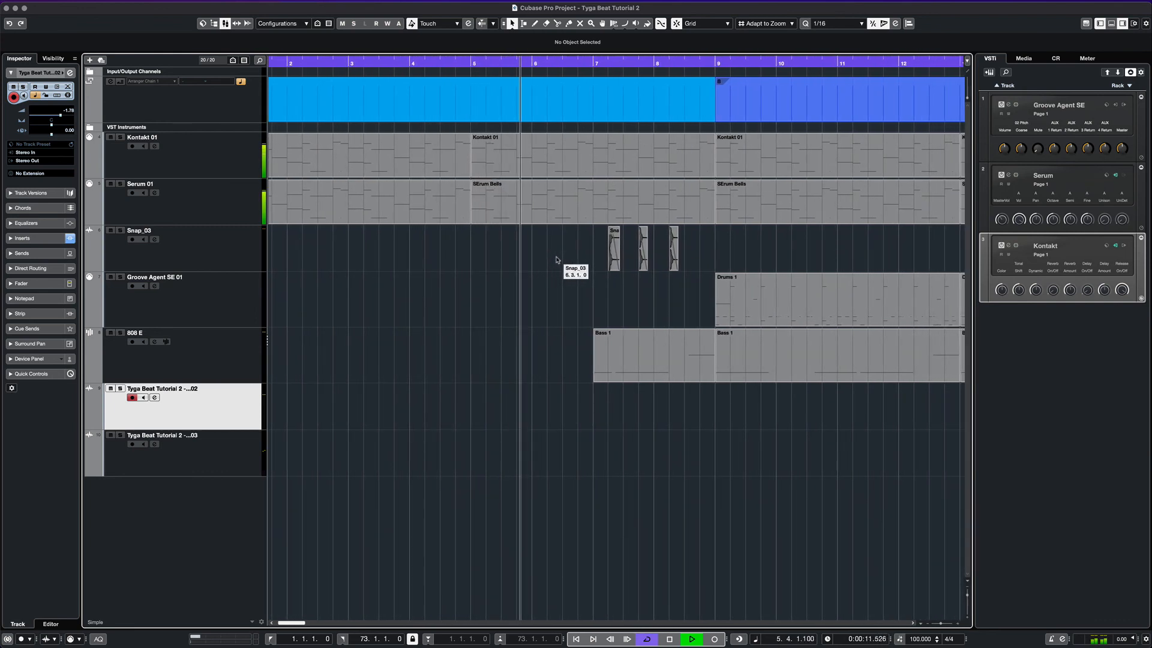
scroll(557, 260, "right", 4)
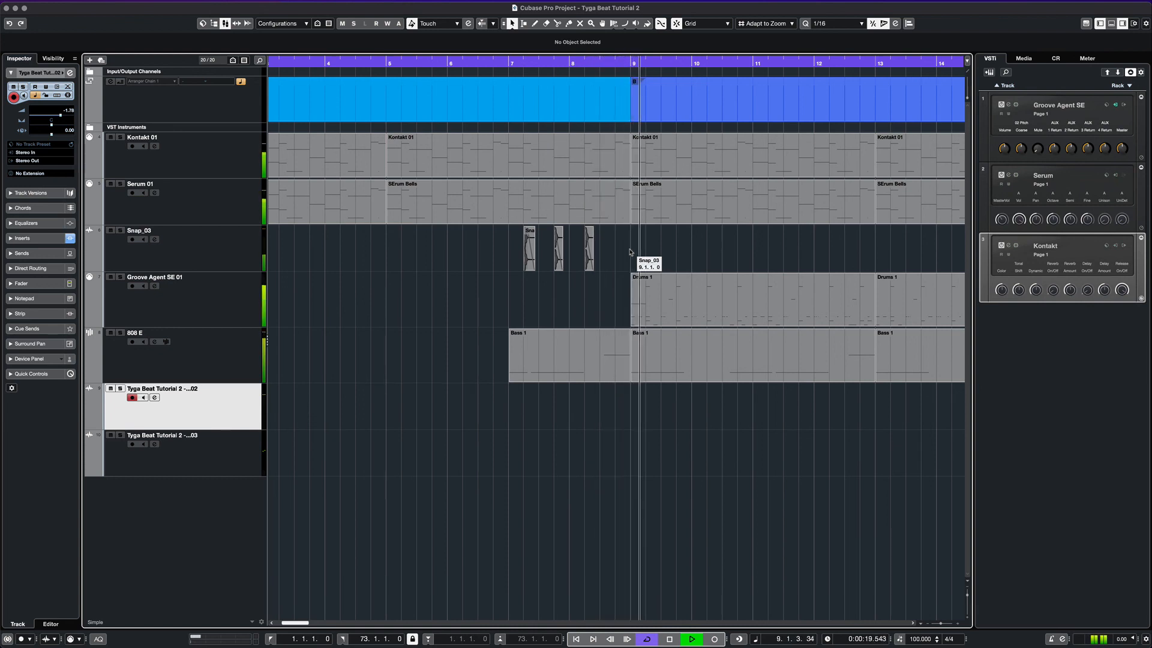
scroll(630, 252, "right", 10)
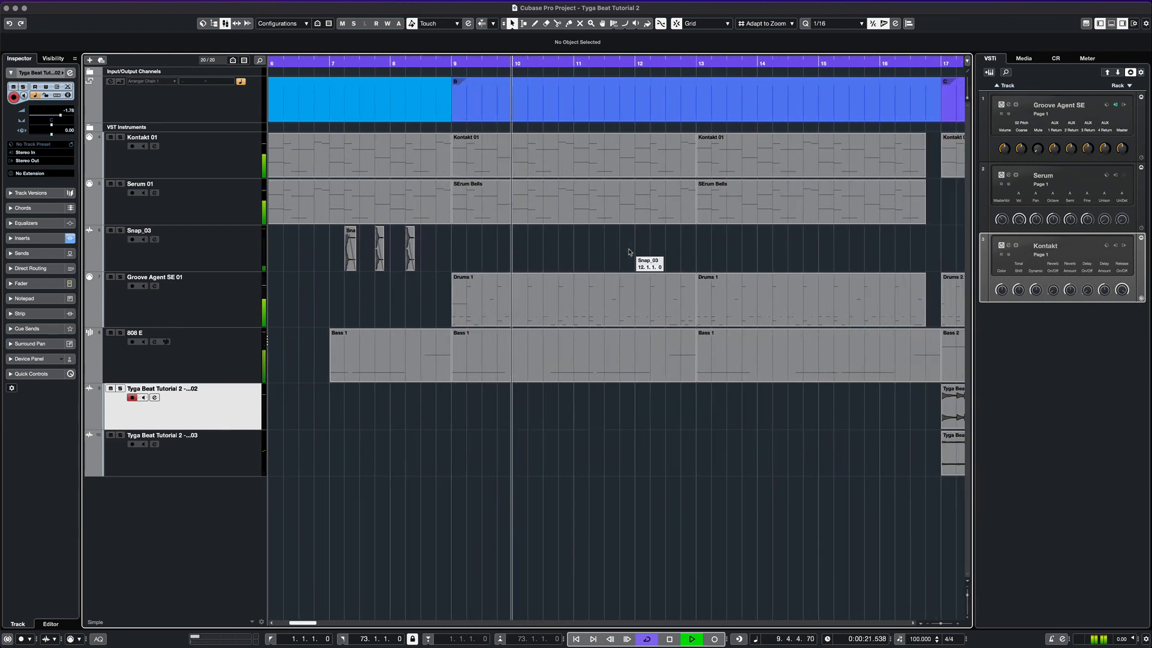
scroll(629, 252, "right", 2)
scroll(629, 252, "right", 3)
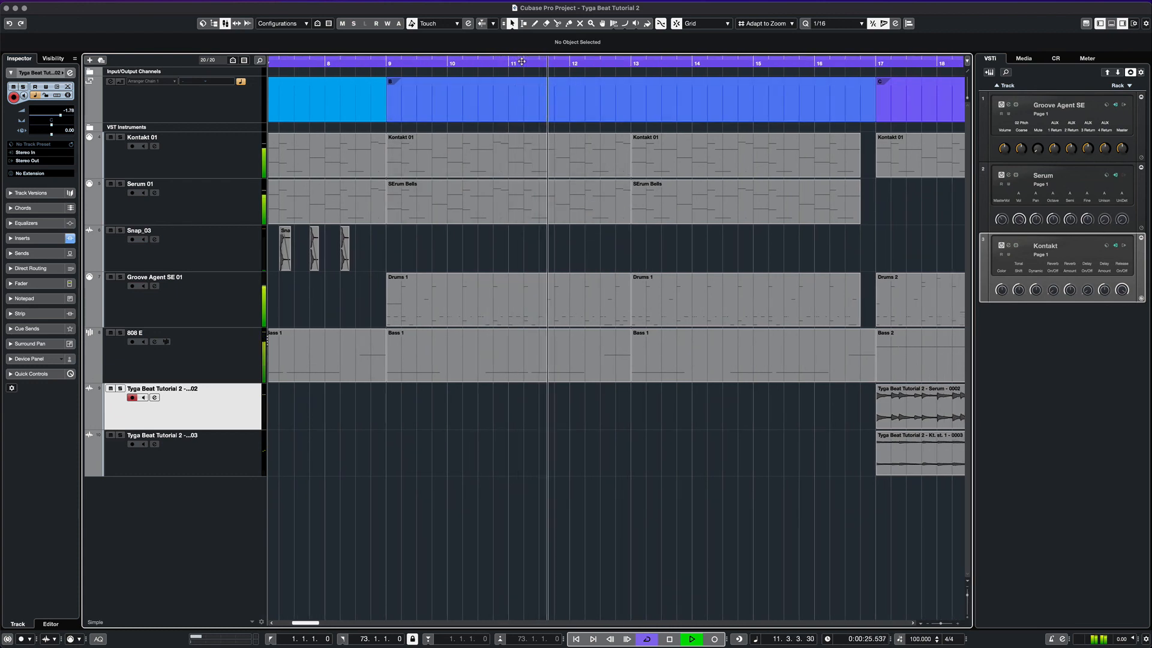
left_click(483, 26)
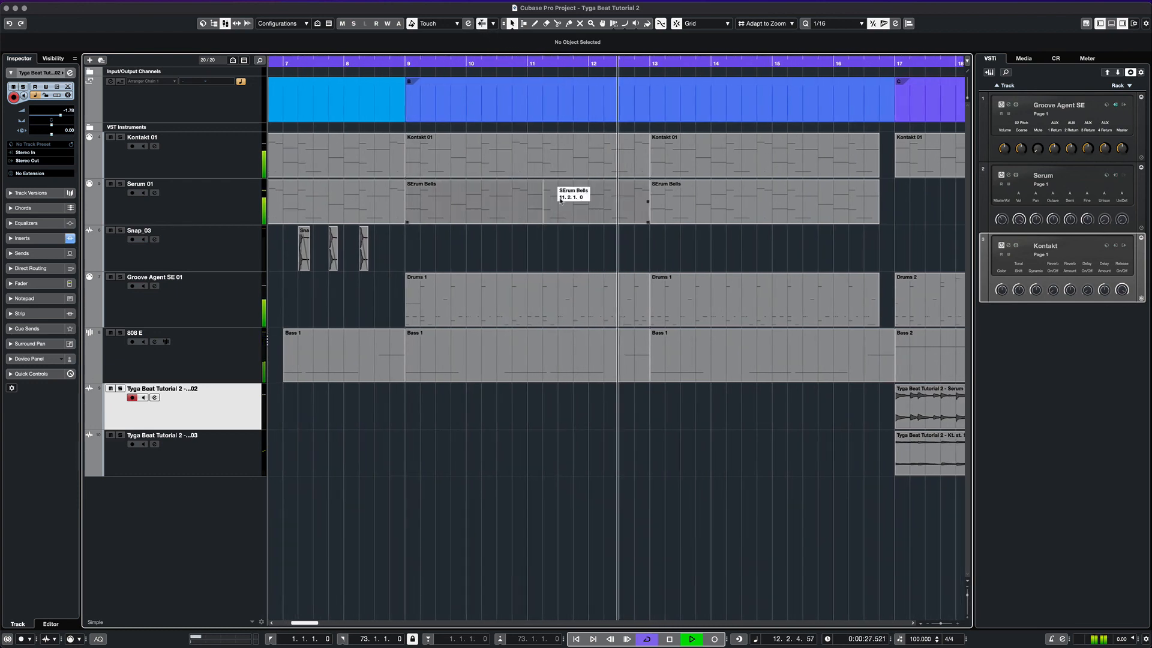